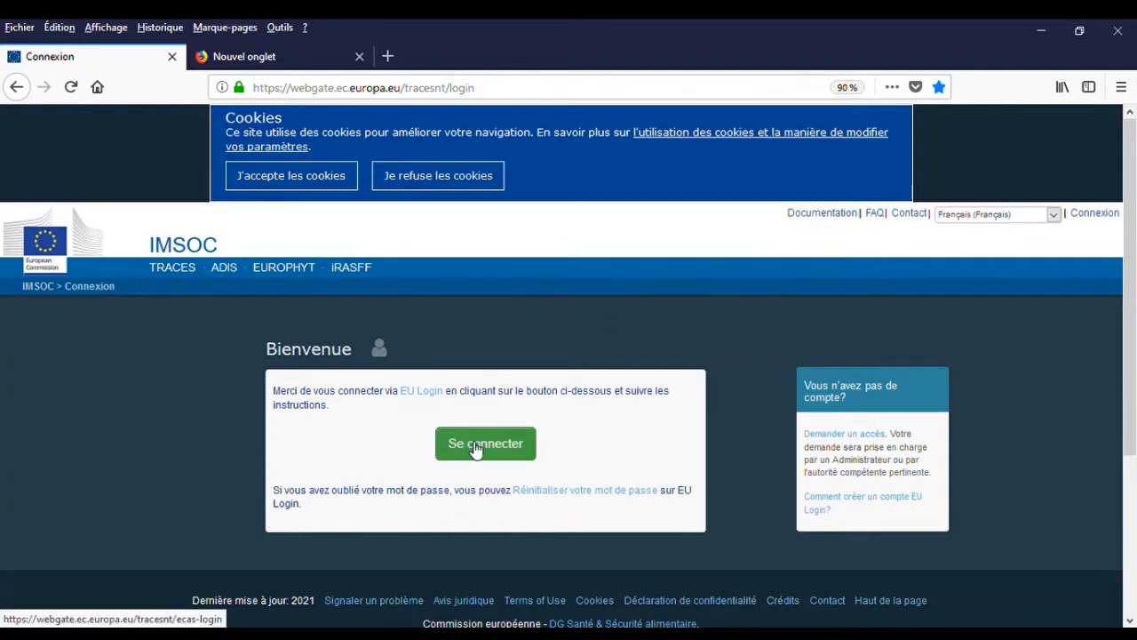
Sign in to TRACES NT through EU Login with the account password.
left_click(477, 451)
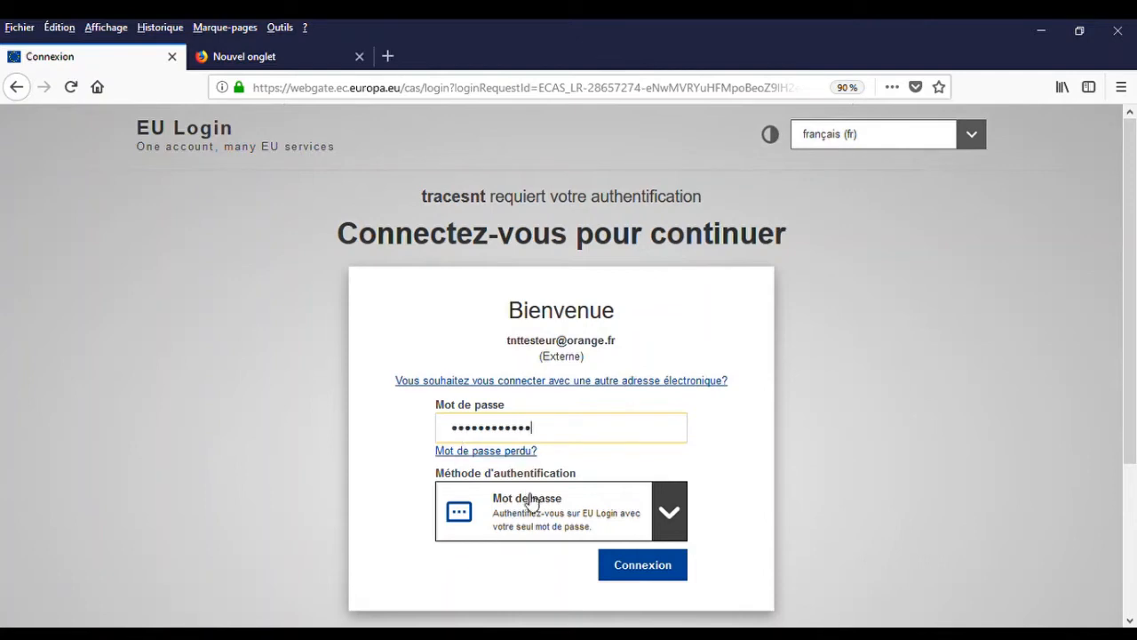
left_click(649, 569)
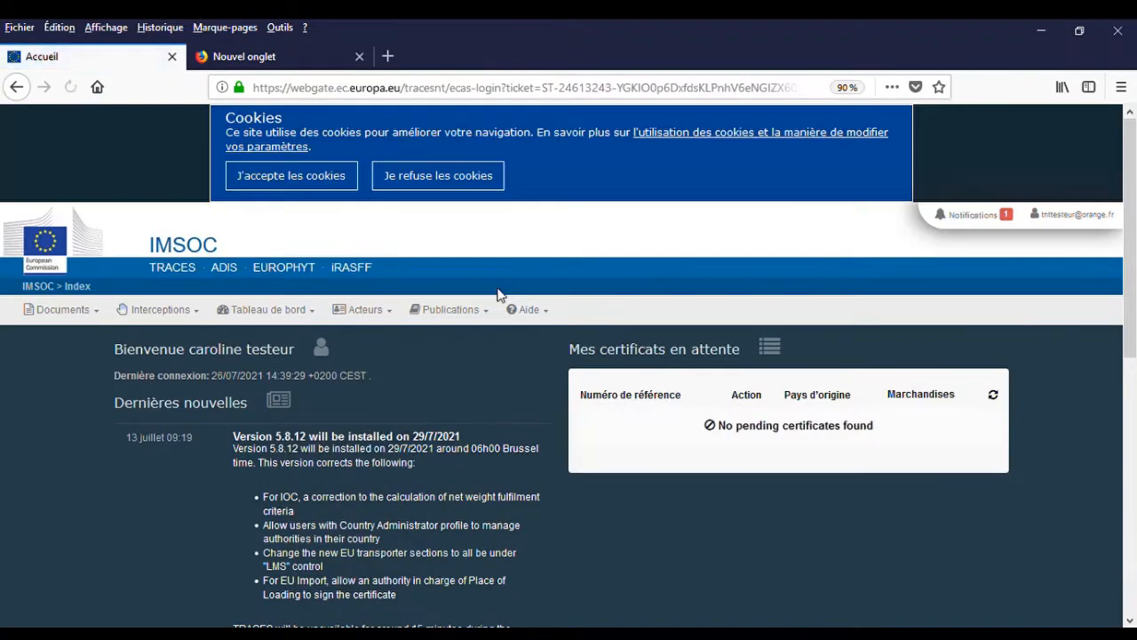
From Documents > PHYTO, start a new phytosanitary certificate via Nouveau PHYTO > Nouveau certificat.
left_click(67, 316)
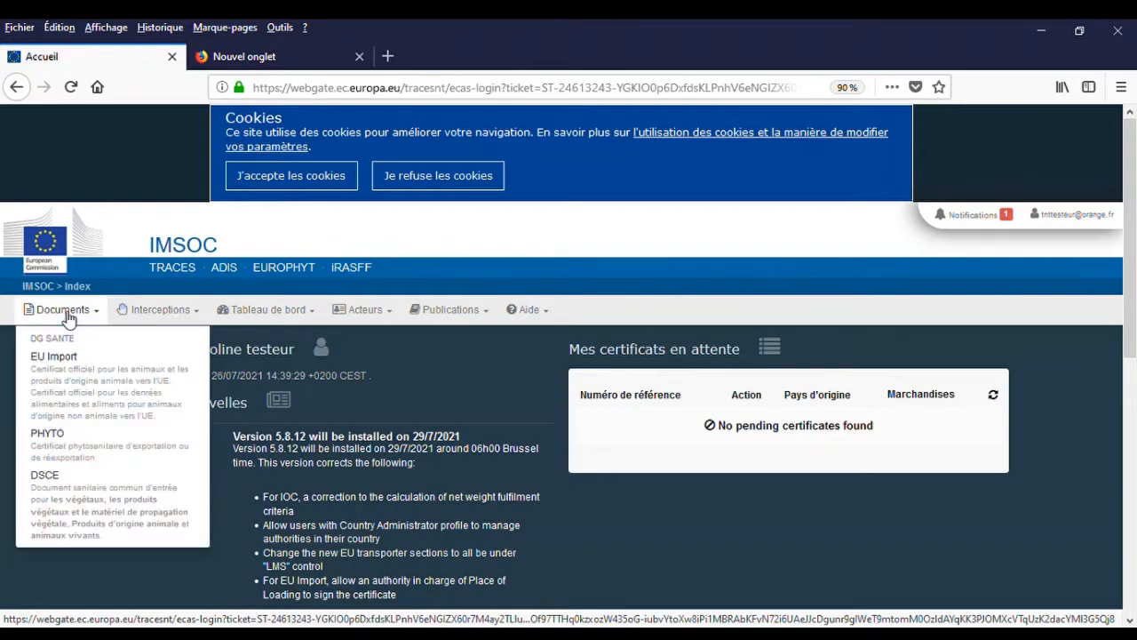
left_click(73, 456)
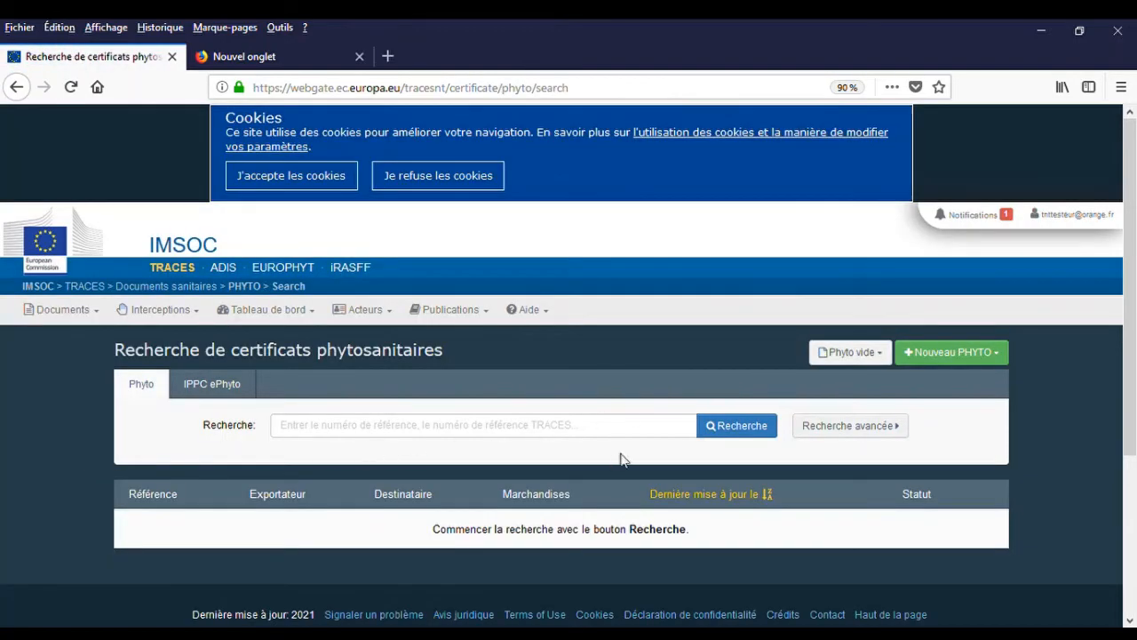
left_click(960, 355)
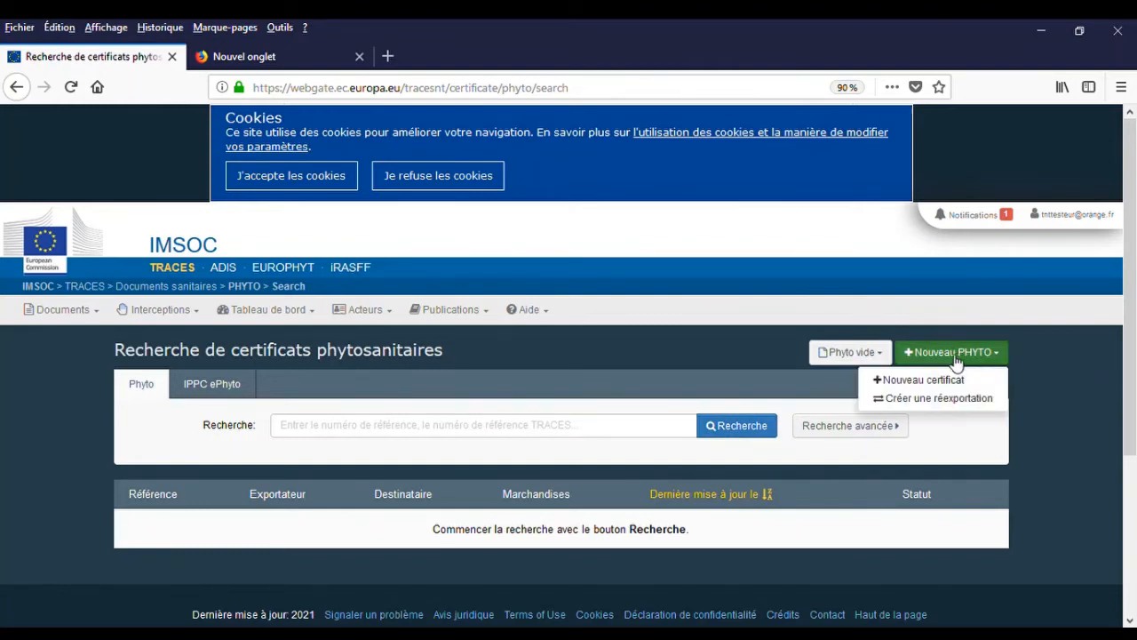
left_click(936, 382)
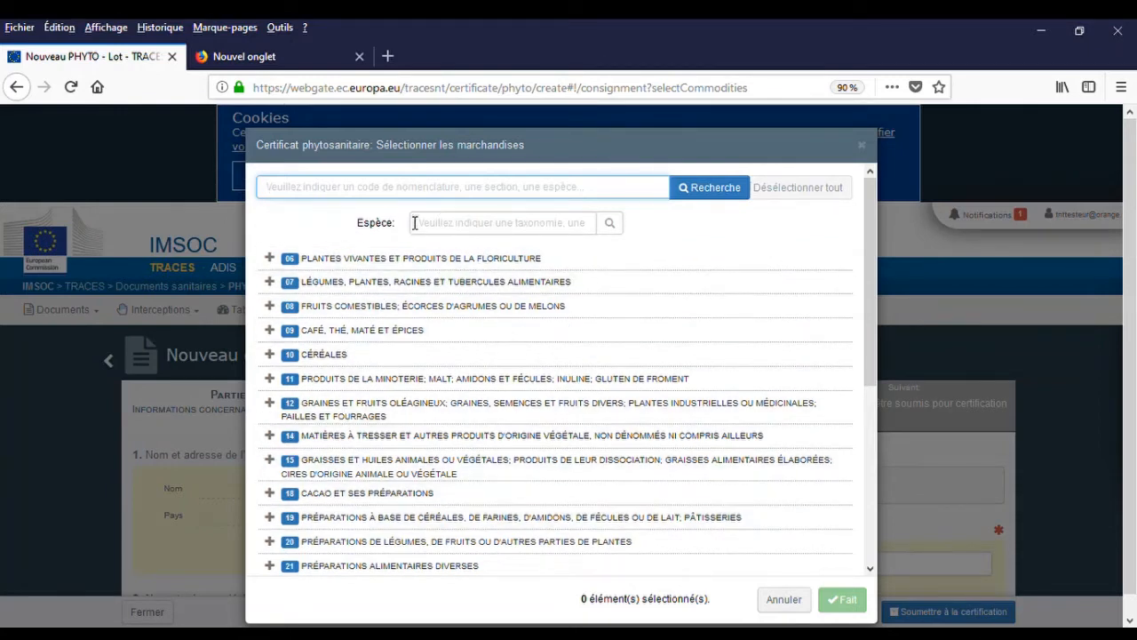
Choose commodity 0808 10 80 (Pommes, autres) under chapter 08 > 0808 and confirm it.
left_click(275, 309)
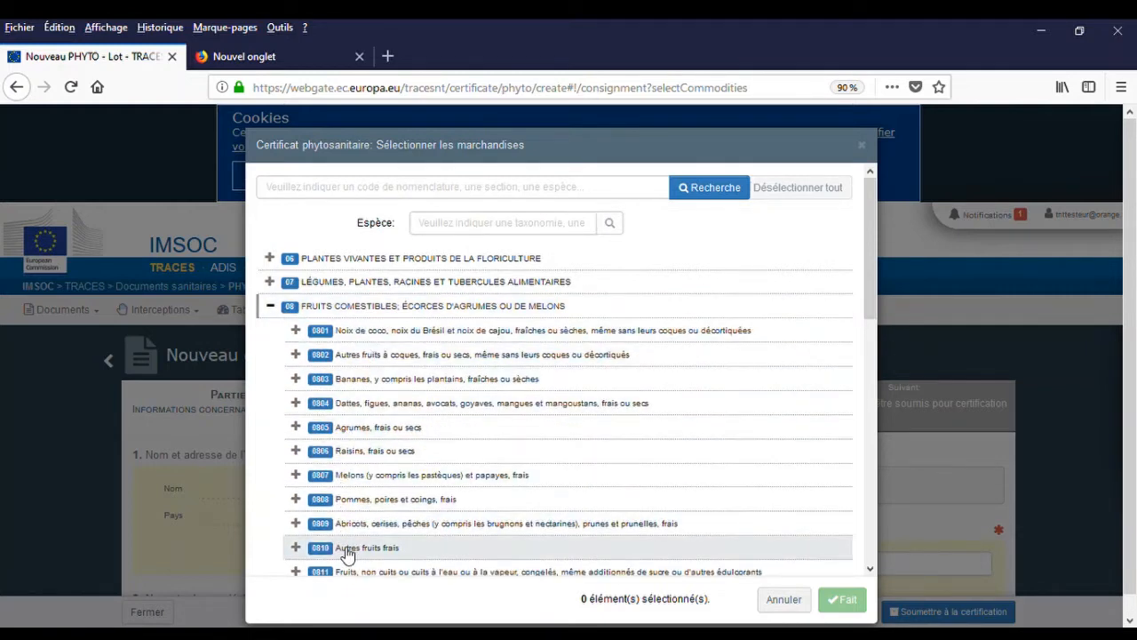
left_click(296, 500)
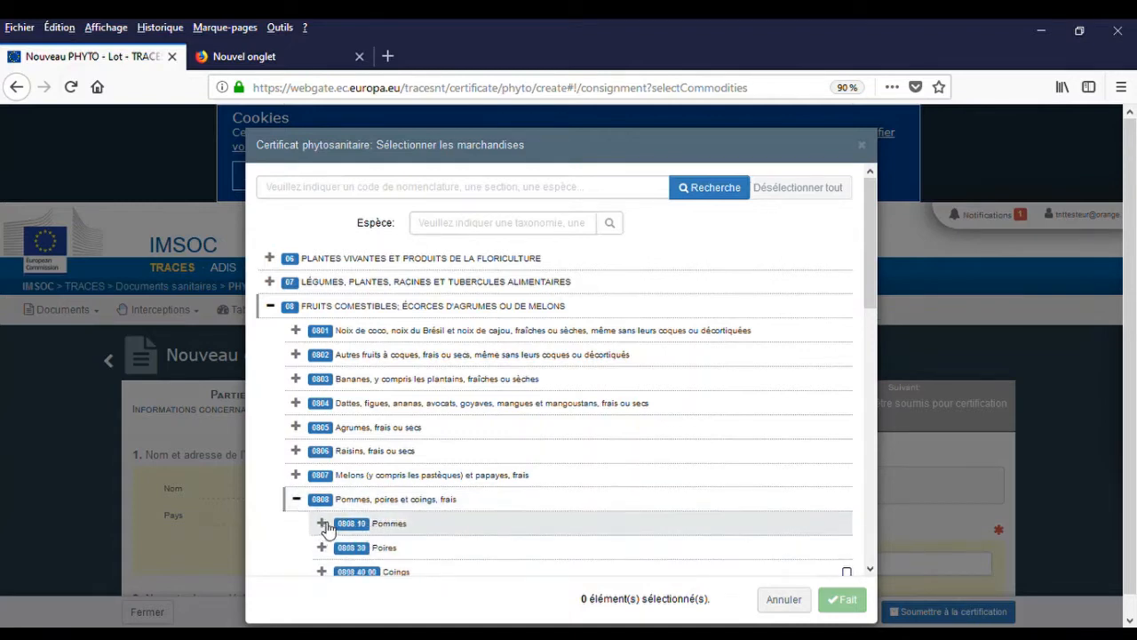
left_click(322, 523)
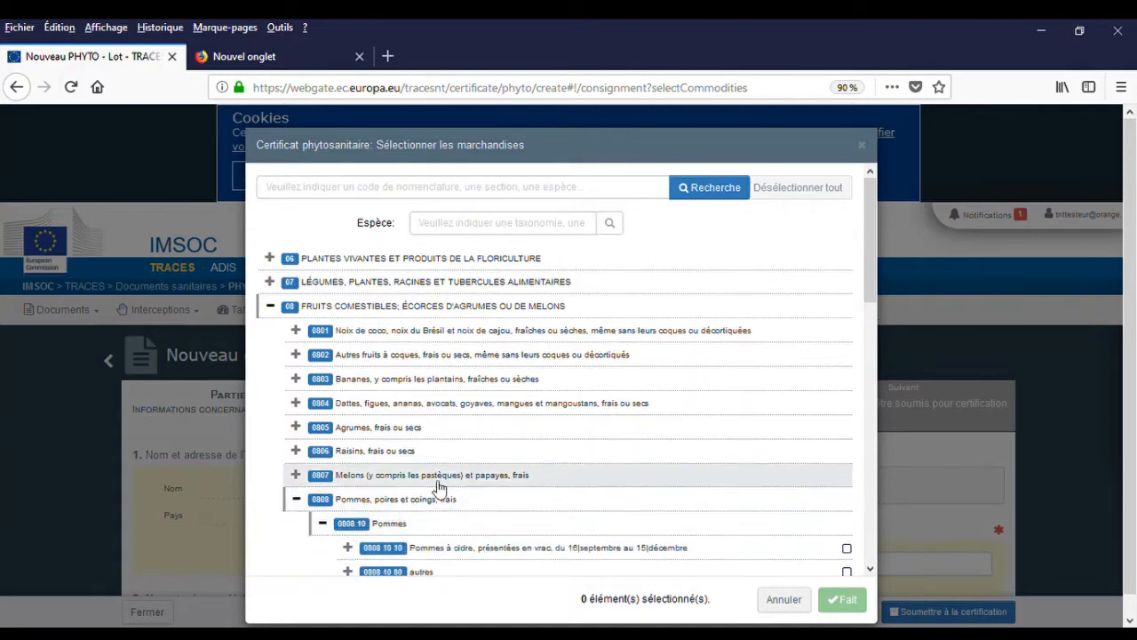
scroll(462, 440, "down", 1)
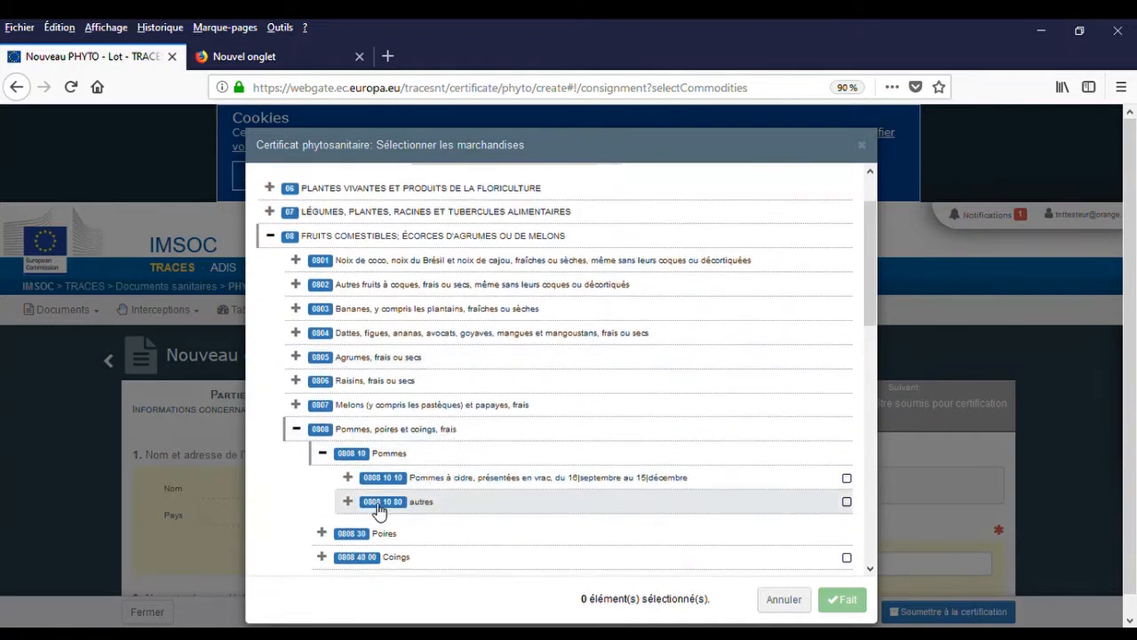
left_click(348, 502)
left_click(848, 503)
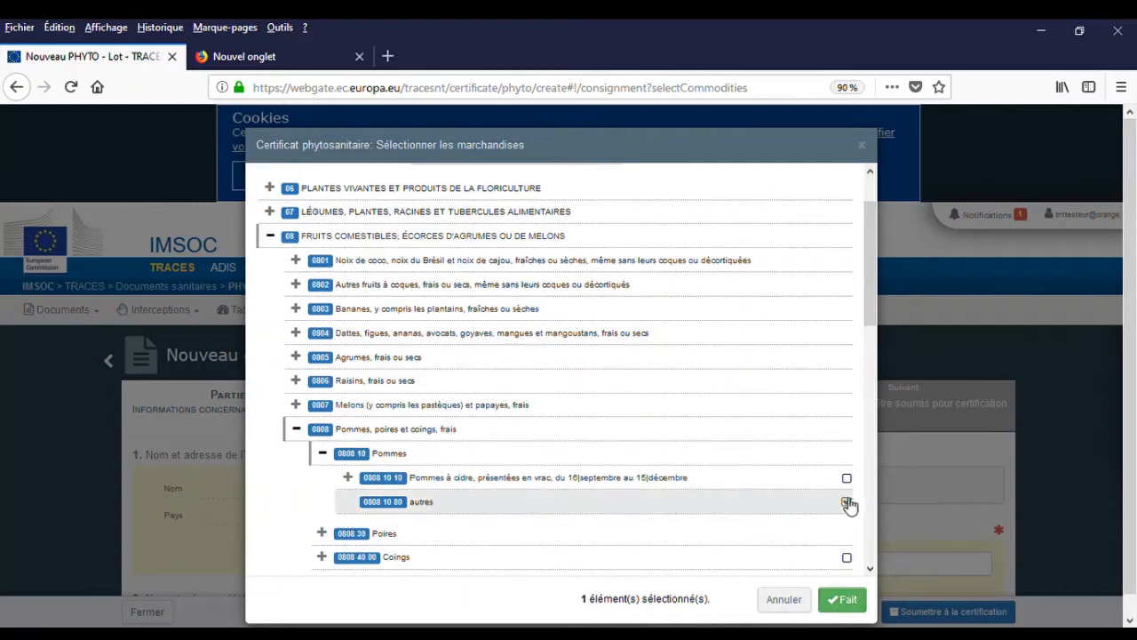
left_click(845, 603)
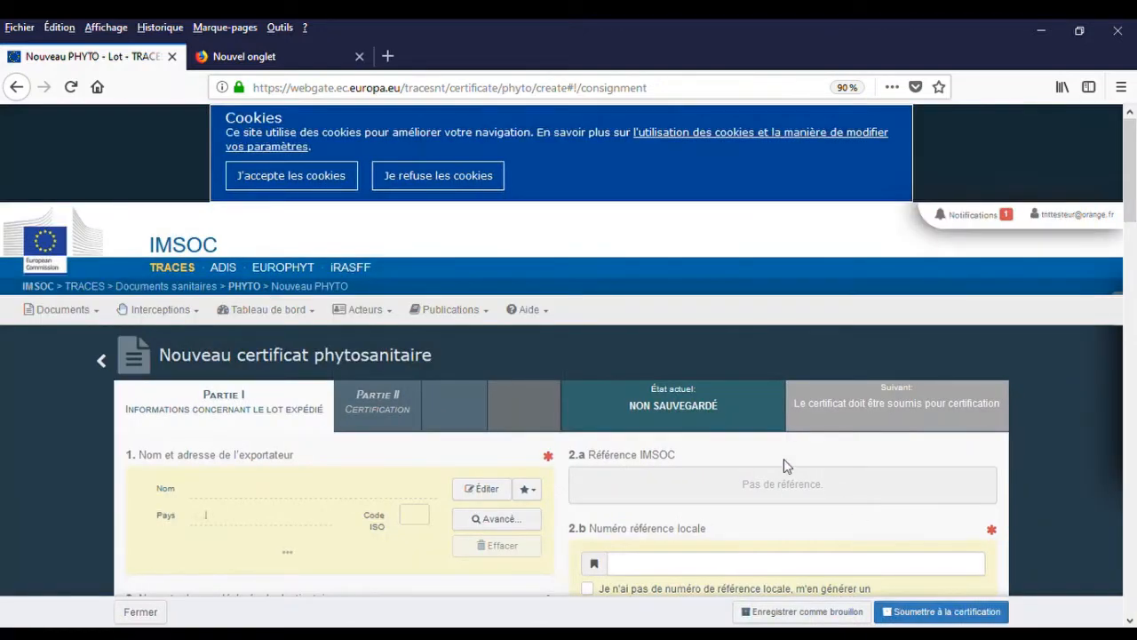
Review the new certificate form, then launch the advanced exporter search from the Nom field.
scroll(267, 406, "down", 2)
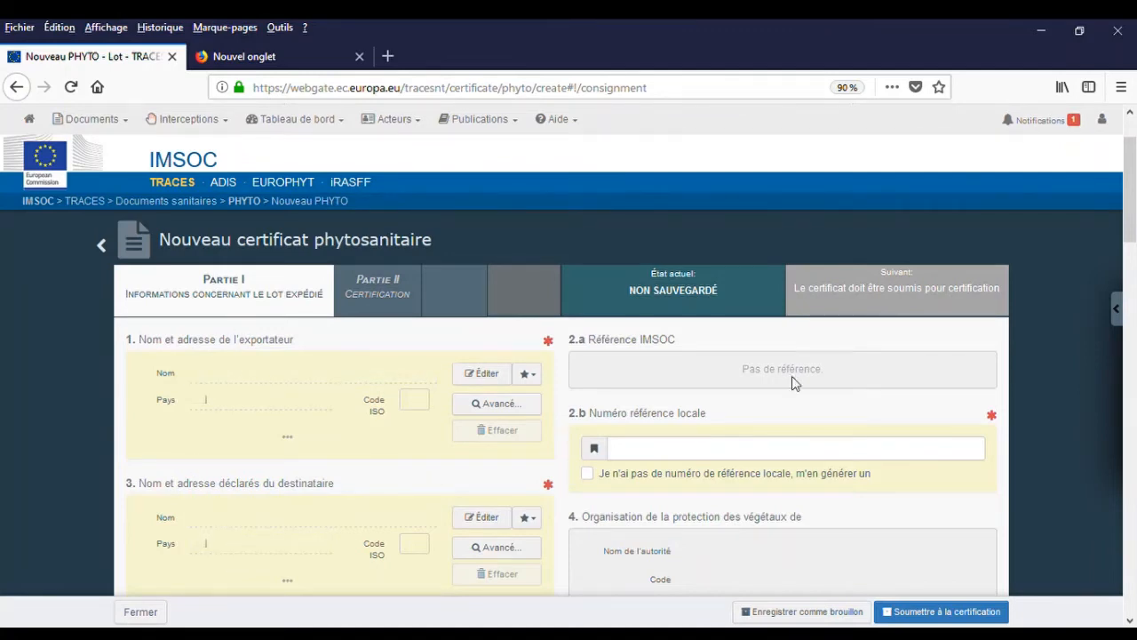
scroll(551, 346, "down", 1)
scroll(553, 348, "down", 3)
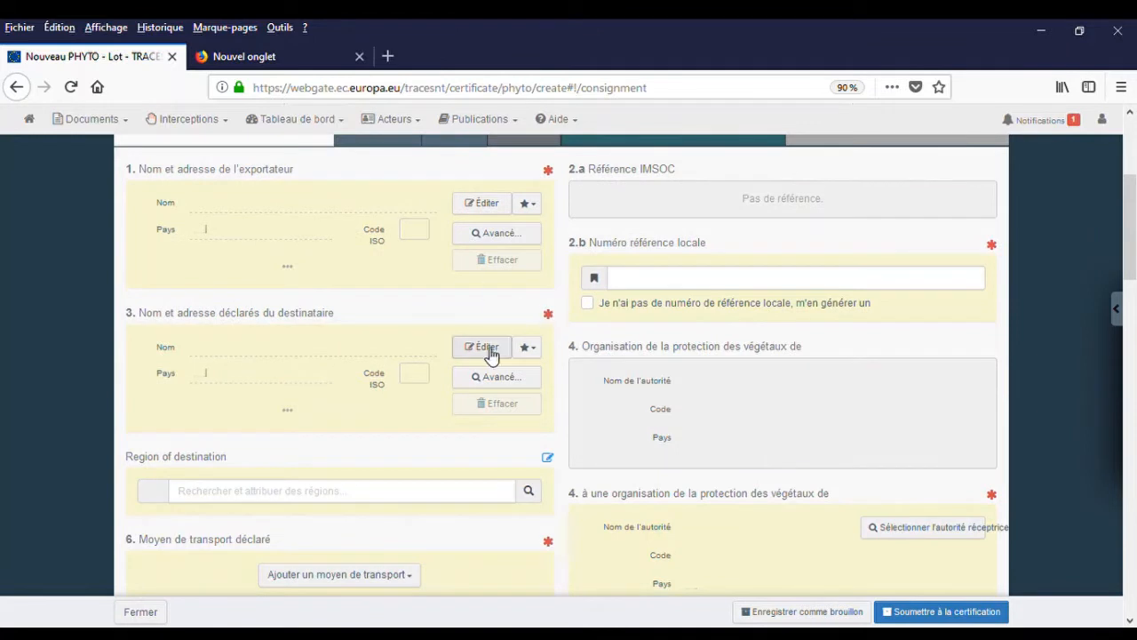
scroll(480, 355, "up", 4)
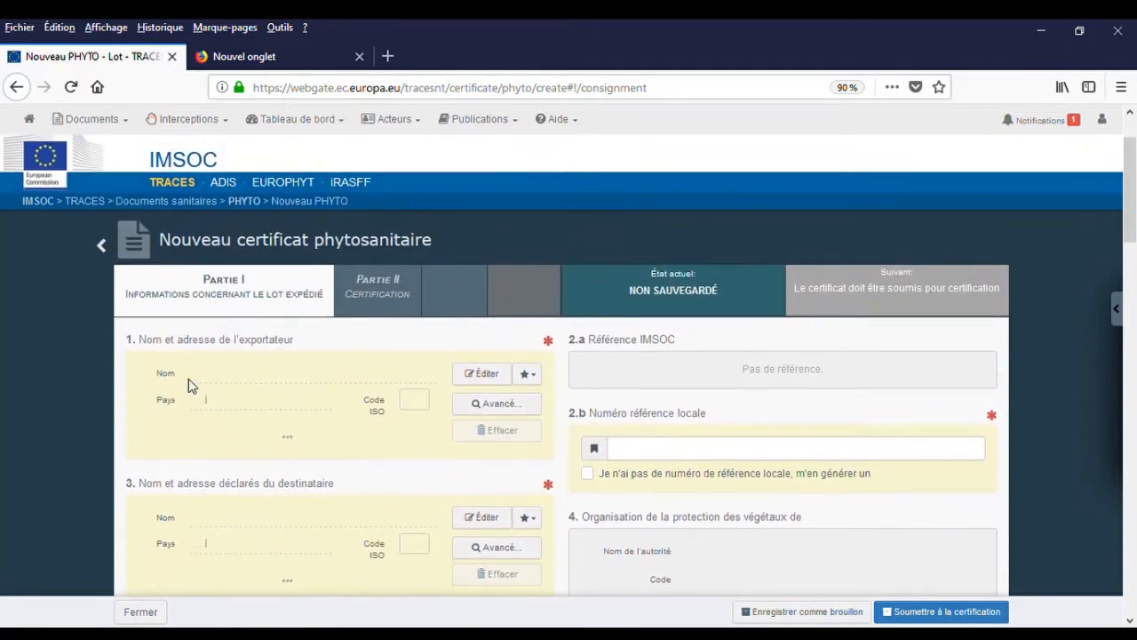
left_click(215, 379)
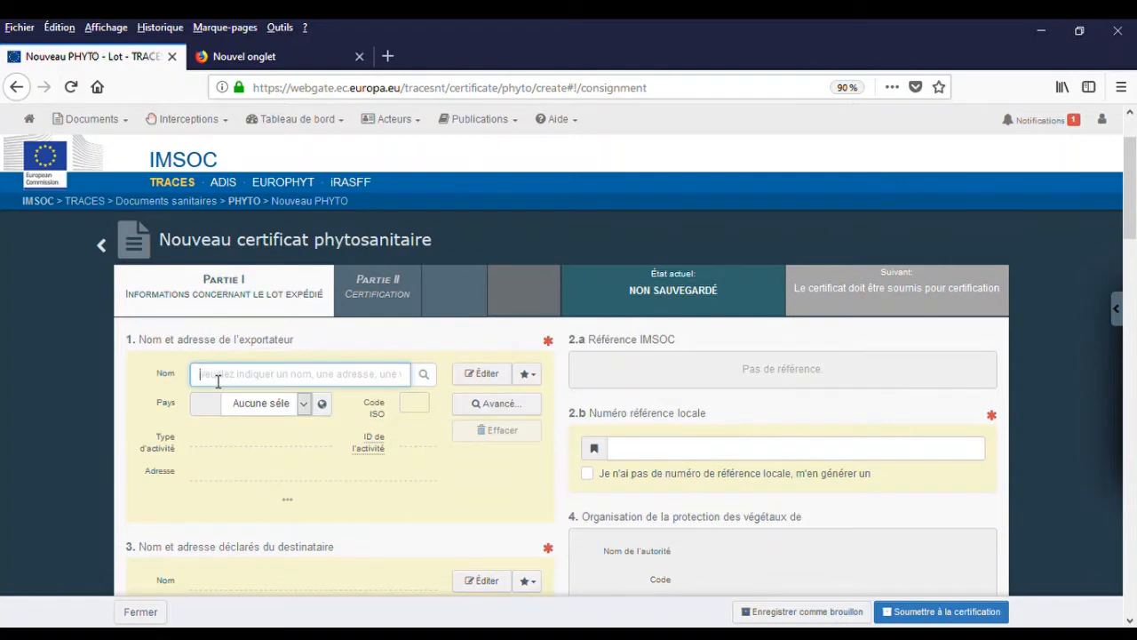
left_click(502, 405)
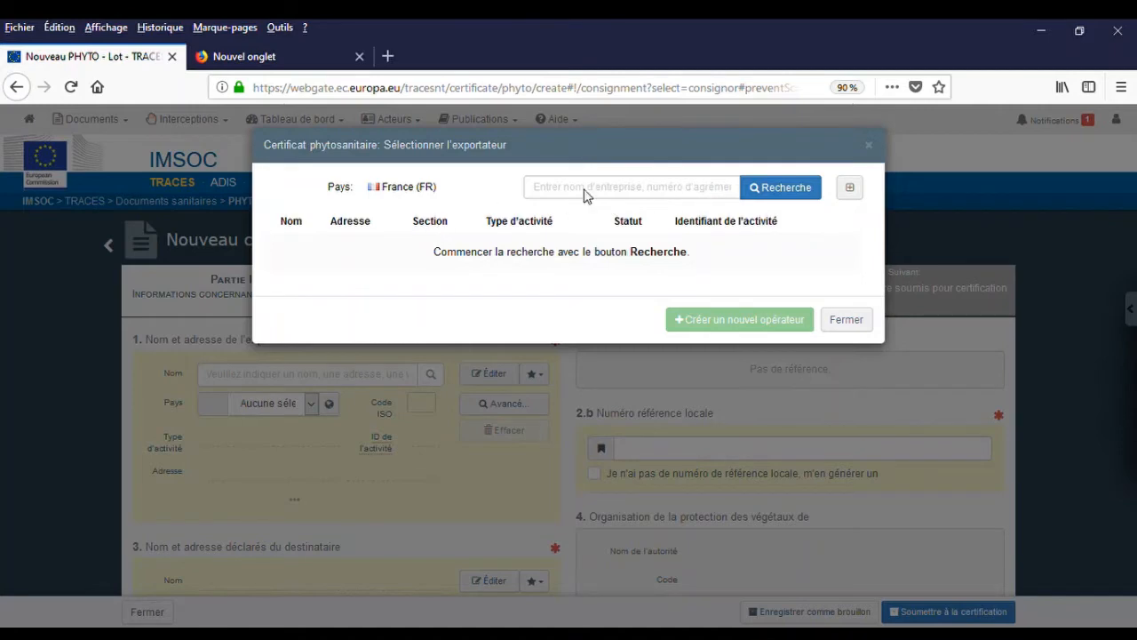
Search exporters for 'CAMAGALINE' and select CAMAGALINE GENESTRE of Angers.
left_click(657, 196)
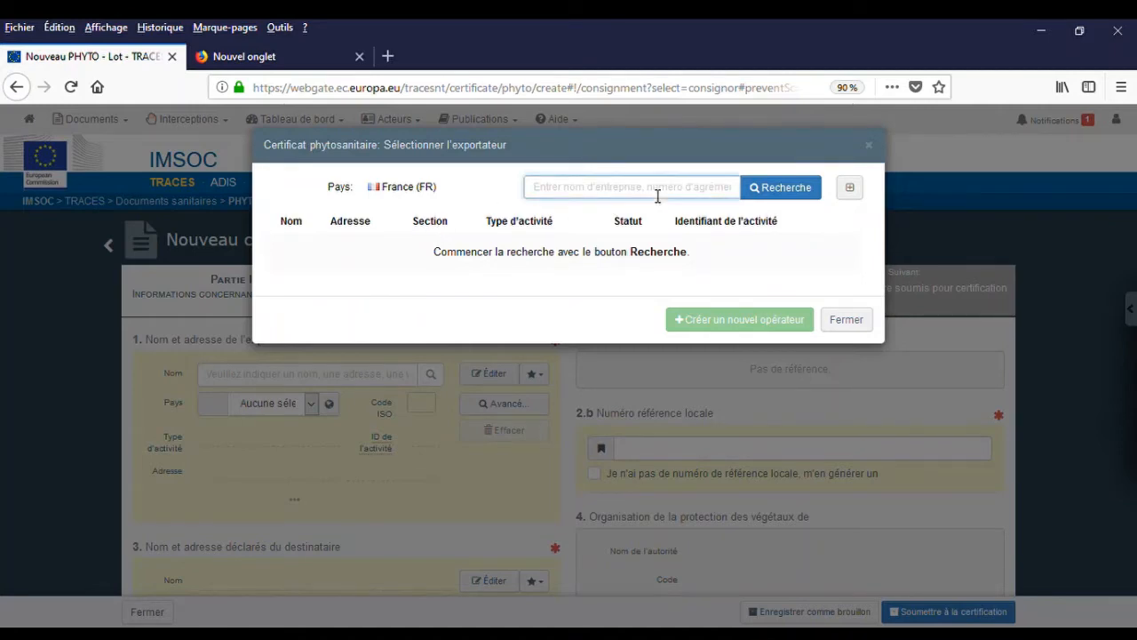
type("CAM")
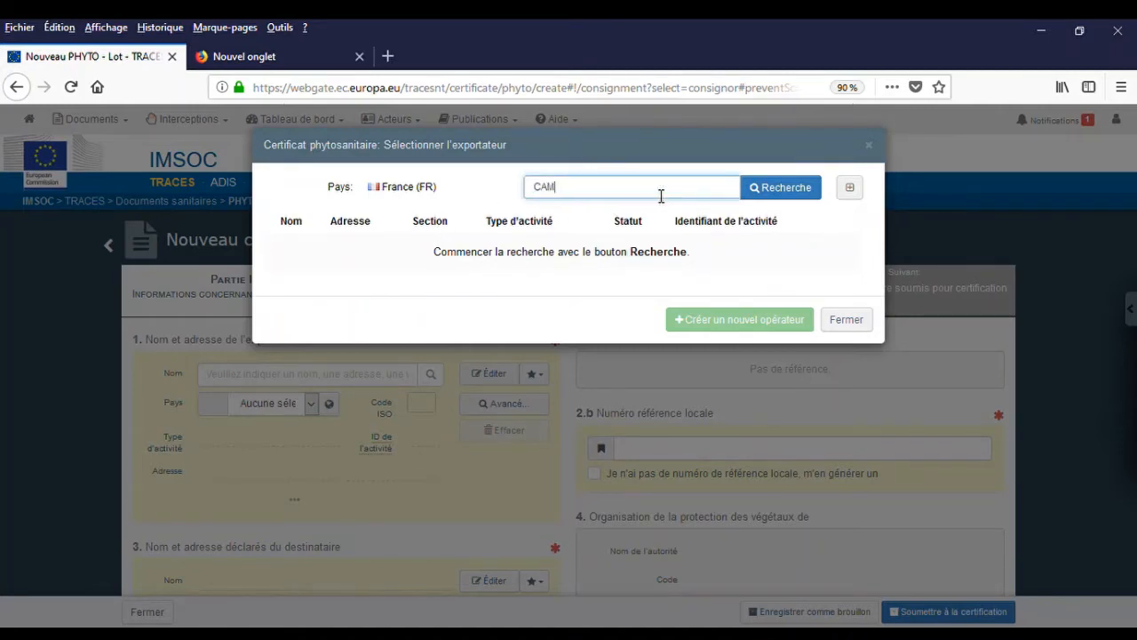
type("AGALINE")
left_click(804, 194)
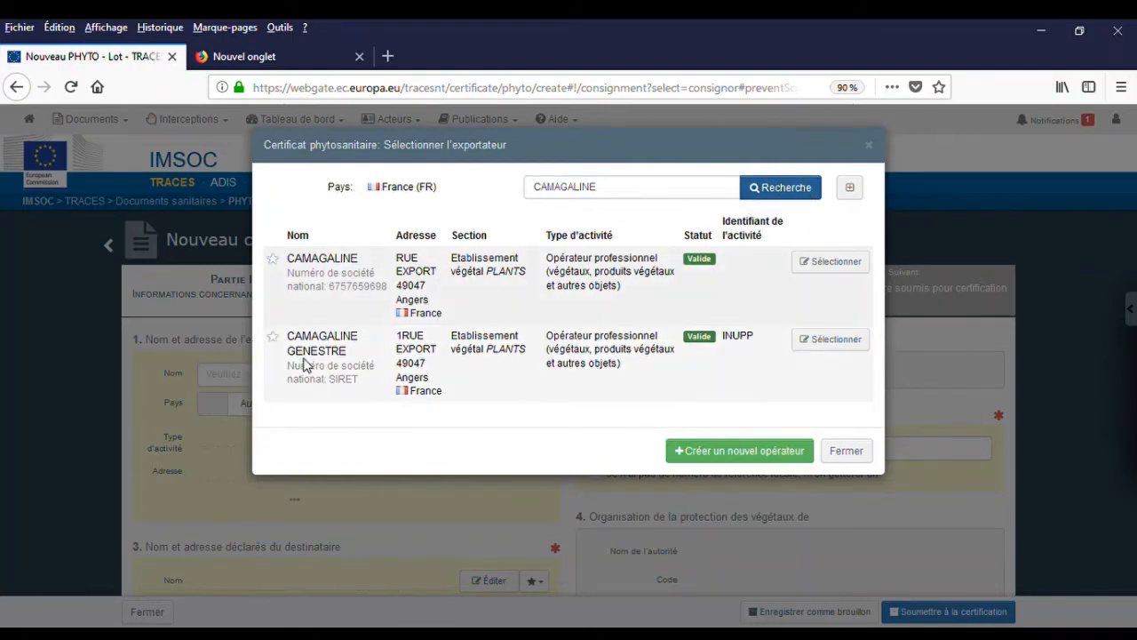
left_click(833, 341)
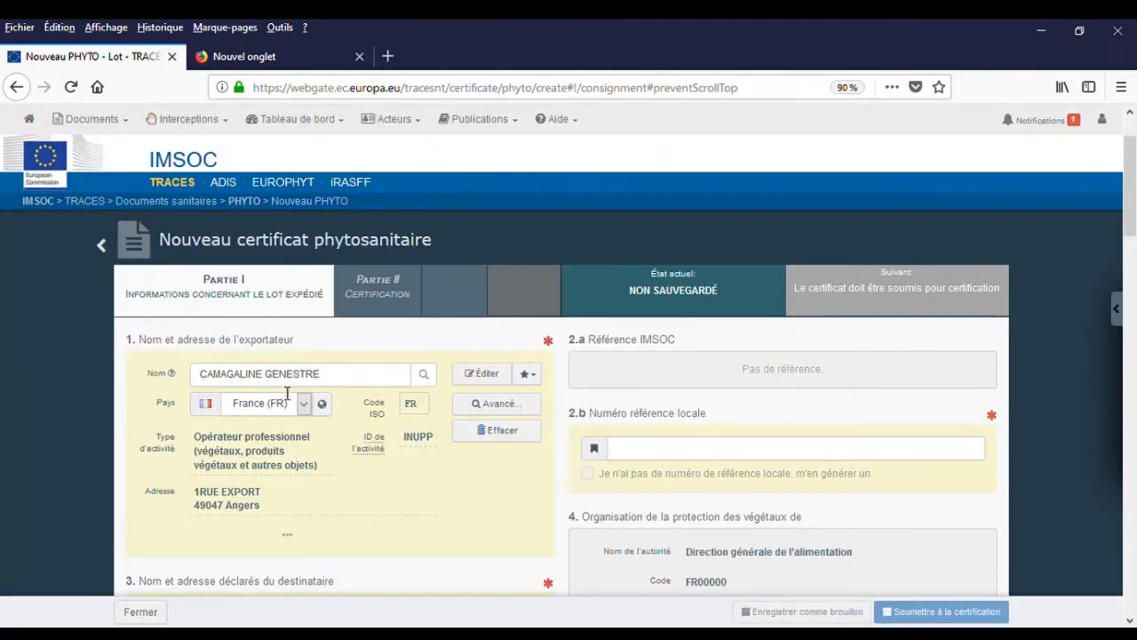
Search the consignee directory for operators in Chine (CN).
scroll(287, 394, "down", 5)
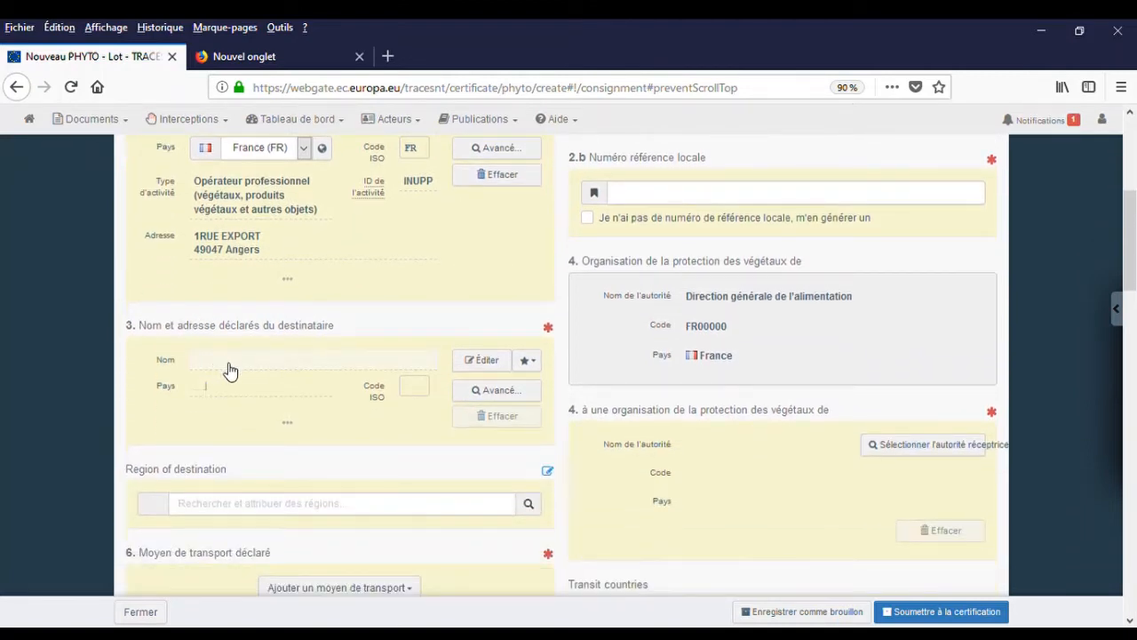
left_click(500, 392)
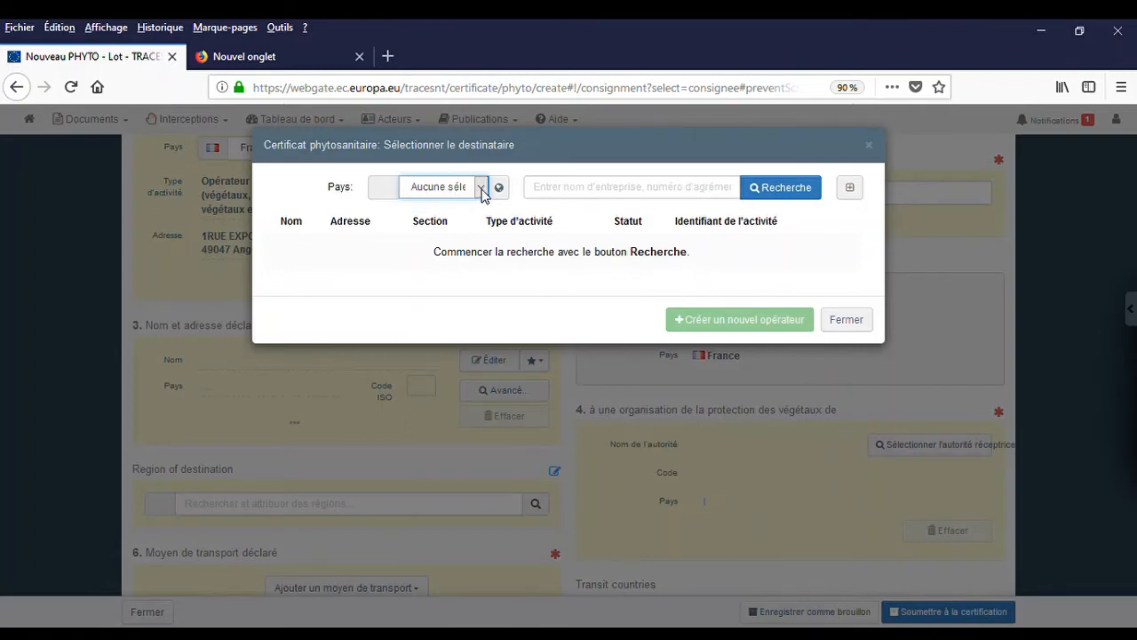
key("c")
key("h")
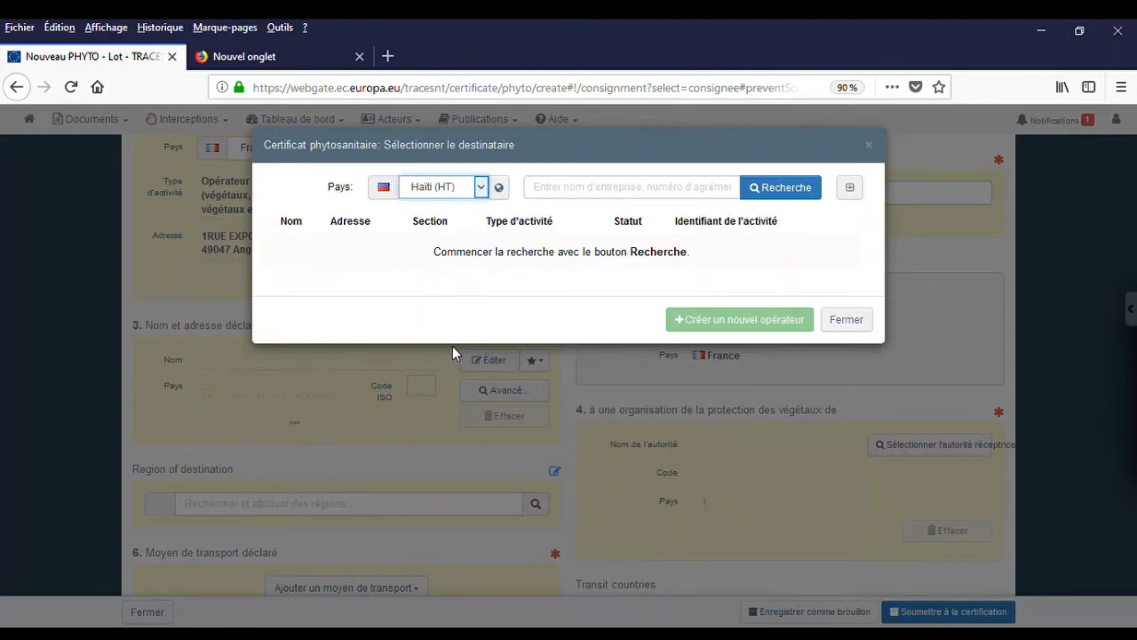
left_click(435, 264)
left_click(792, 194)
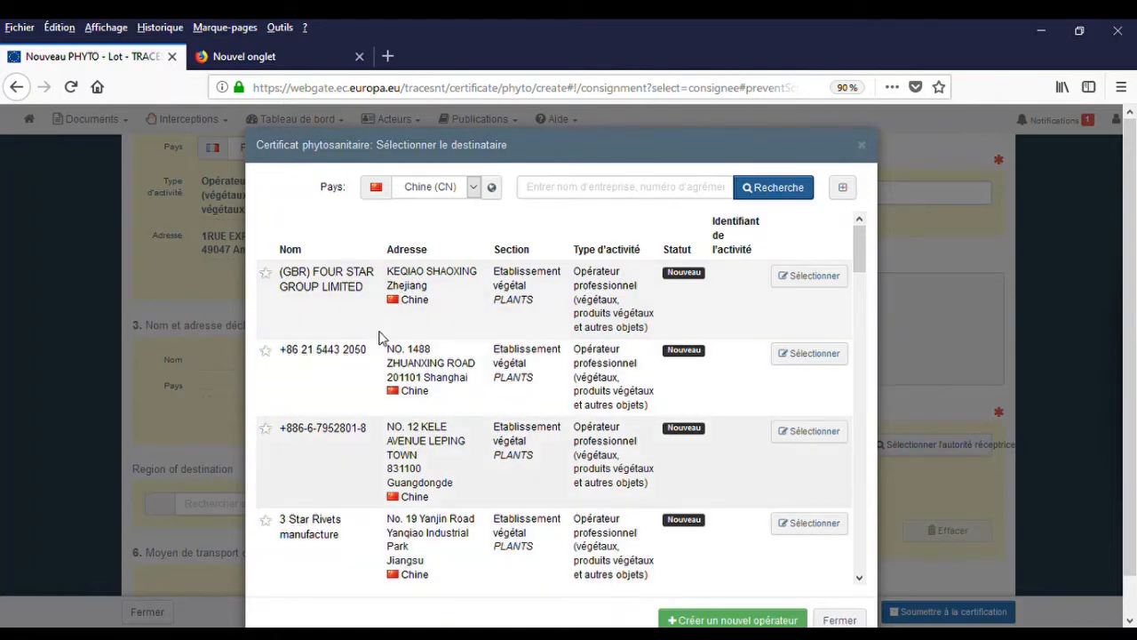
Start creating a new consignee operator from the search results.
scroll(466, 405, "down", 1)
scroll(465, 405, "down", 2)
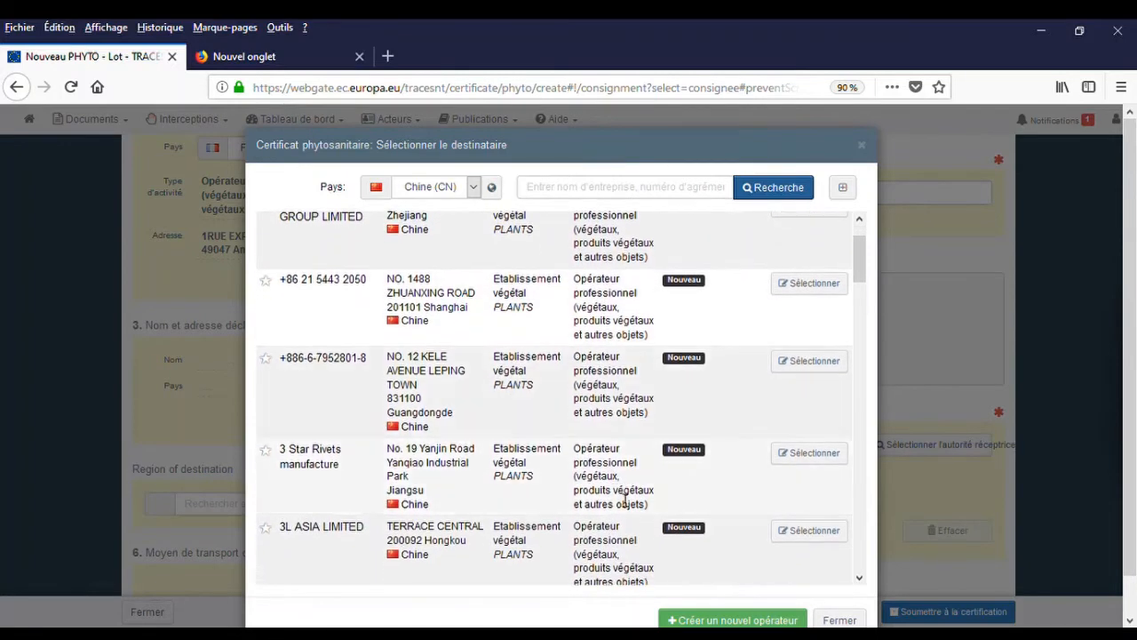
left_click(715, 620)
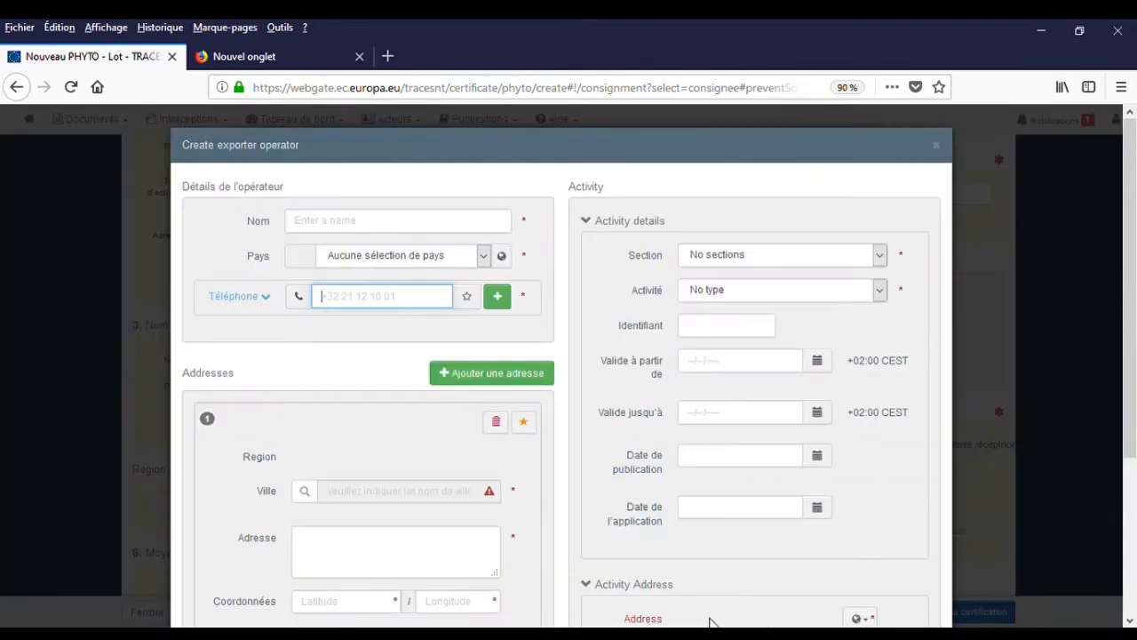
Name the new operator PARADISE EXPORT, set its country to Chine (CN) and enter its phone number.
left_click(322, 229)
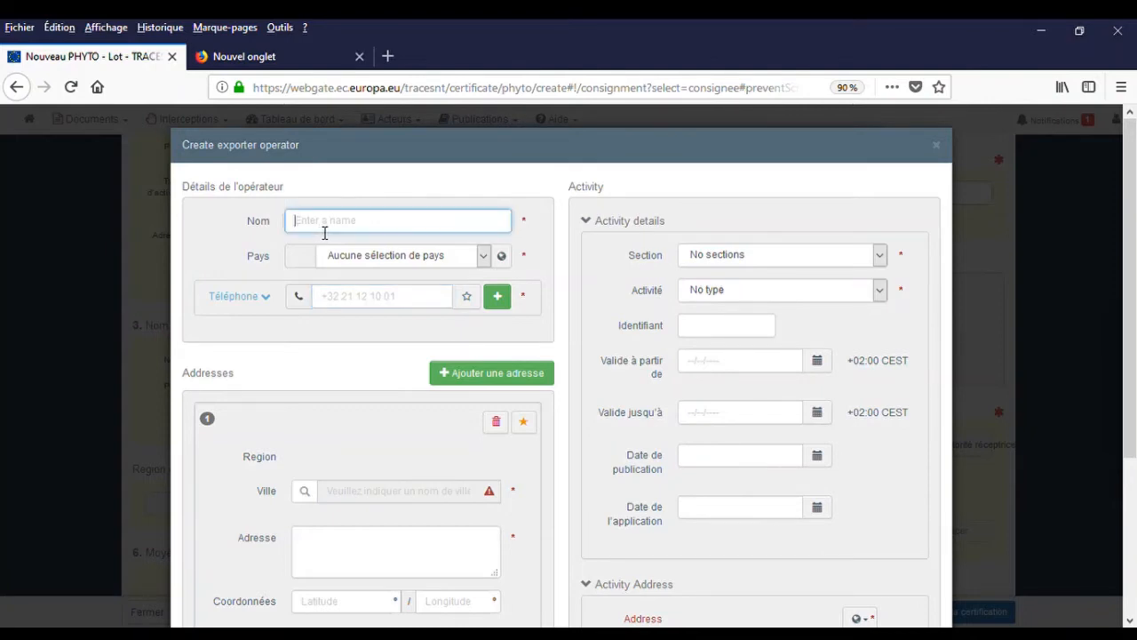
type("PARADISE EXPORT")
left_click(371, 257)
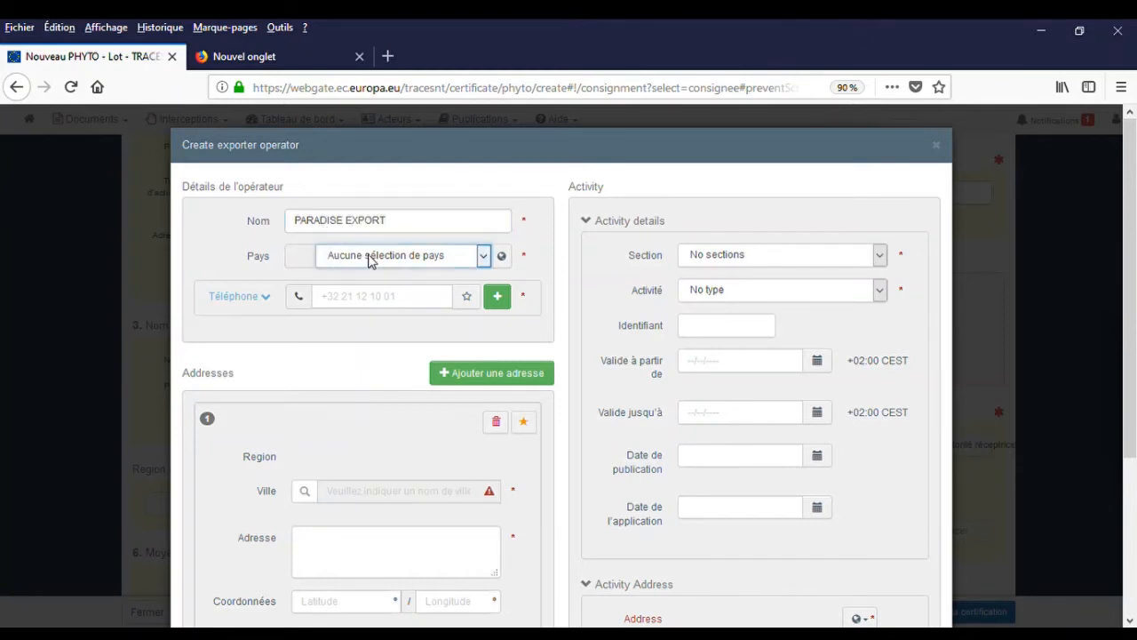
key("c")
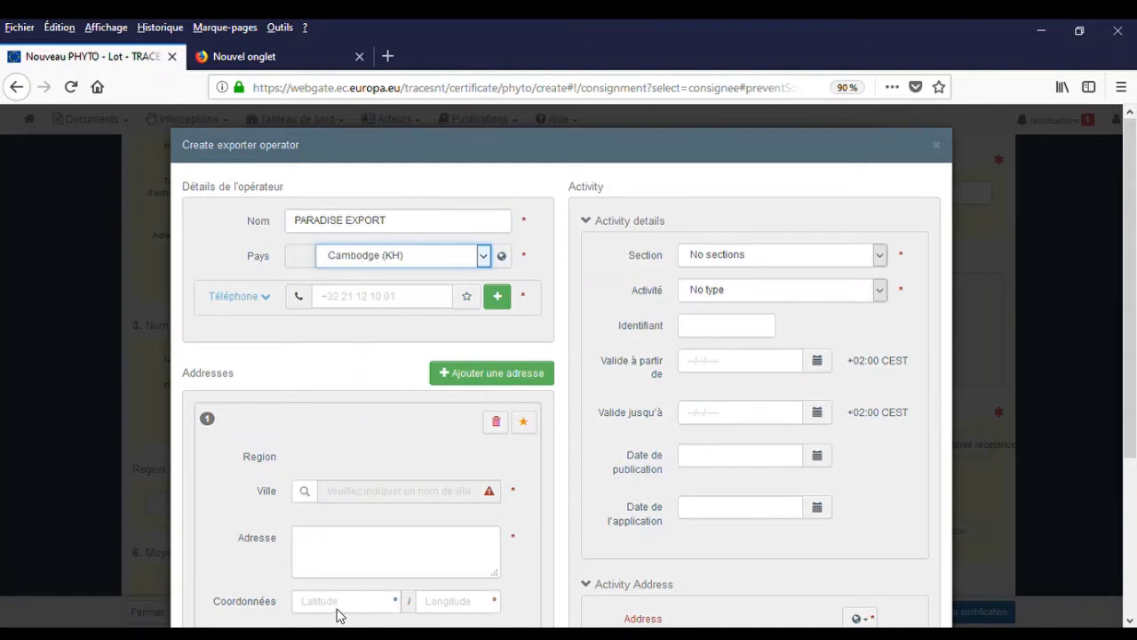
left_click(341, 524)
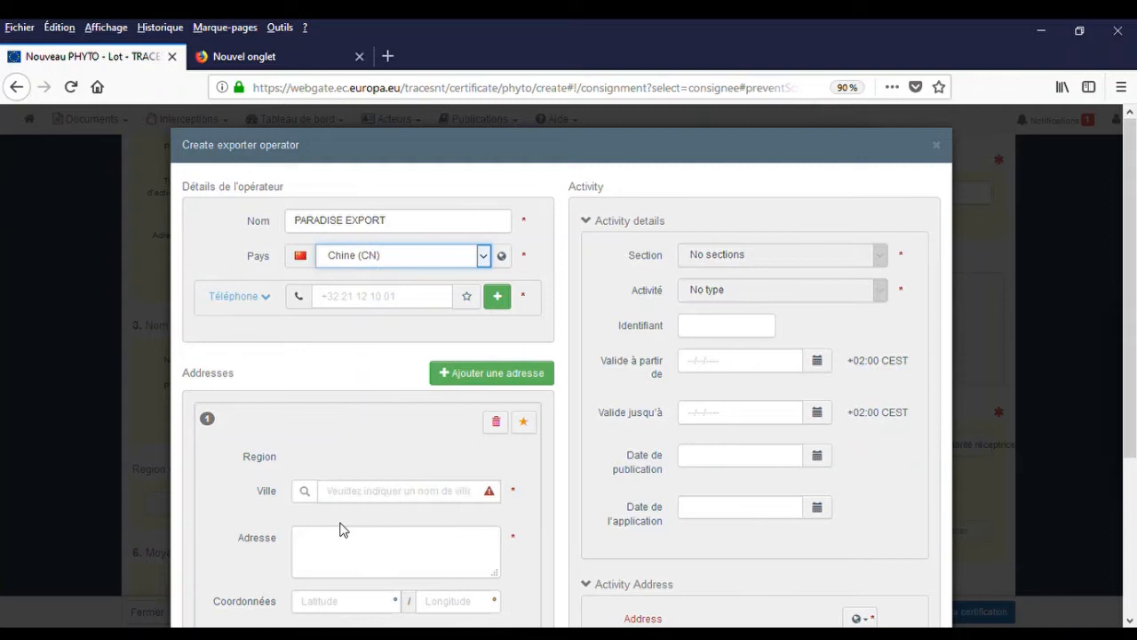
left_click(343, 298)
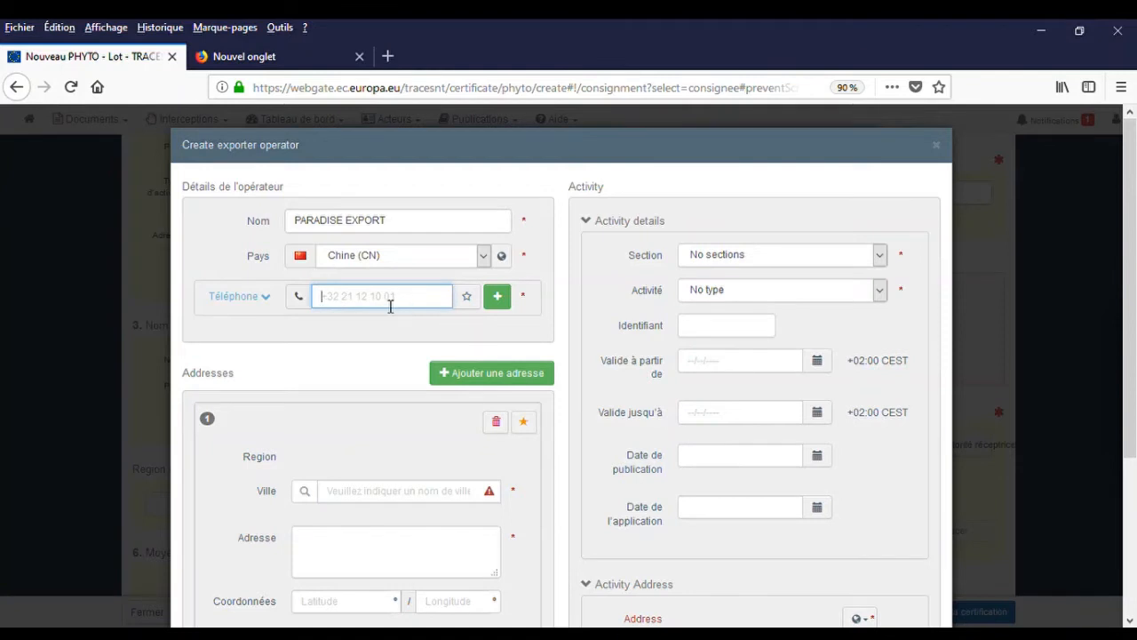
Give it a single street address in 200010 Shanghai, removing the empty second address.
left_click(472, 380)
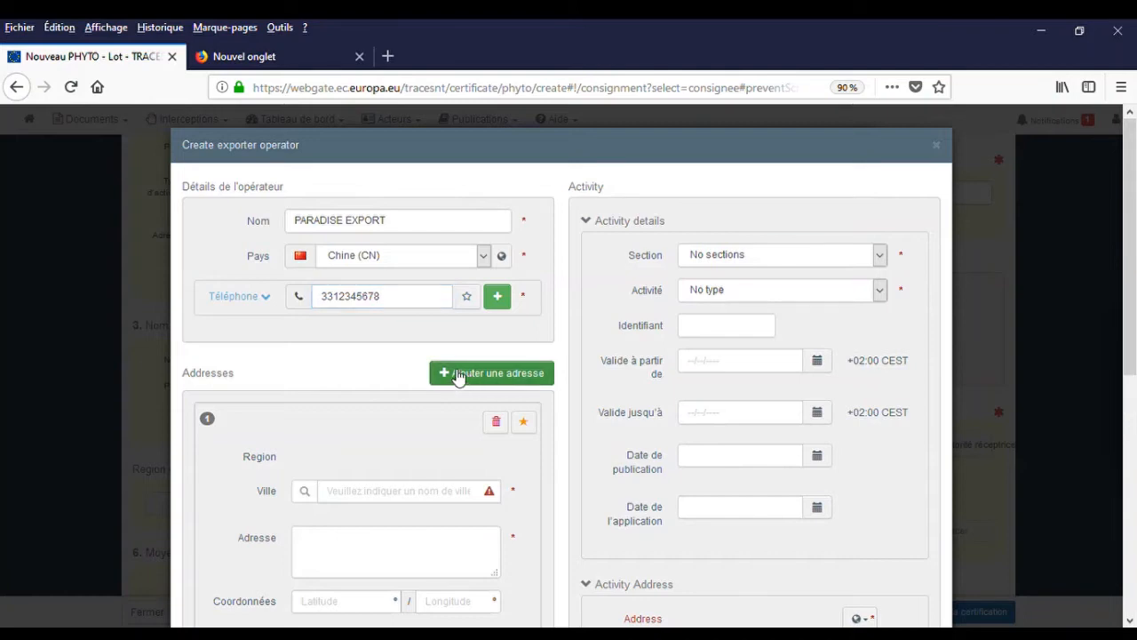
scroll(328, 355, "down", 3)
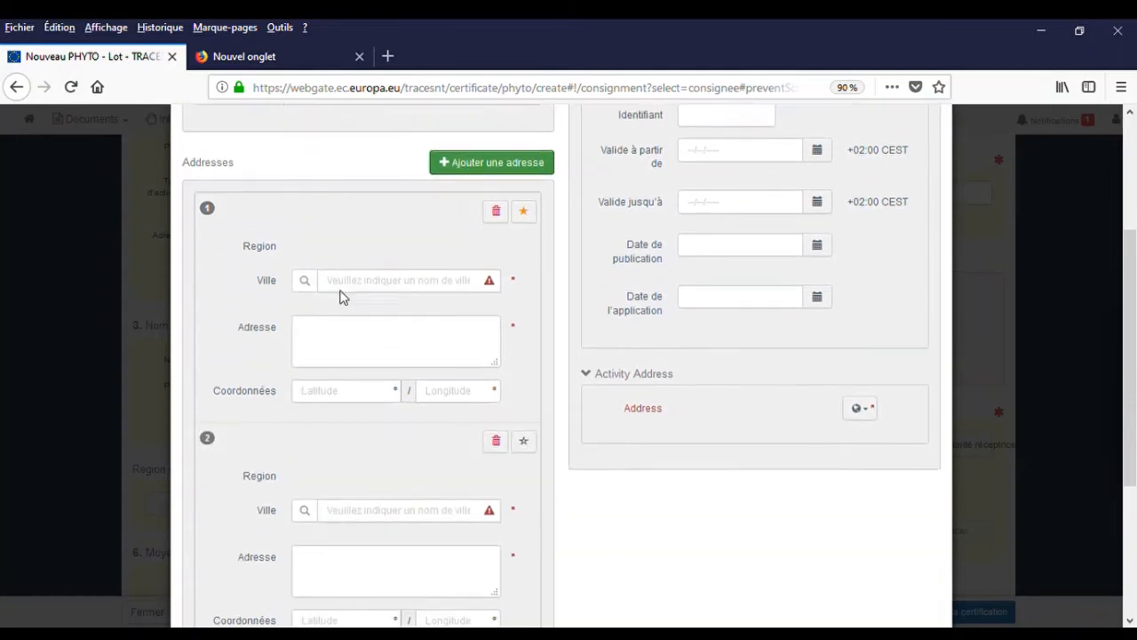
left_click(355, 293)
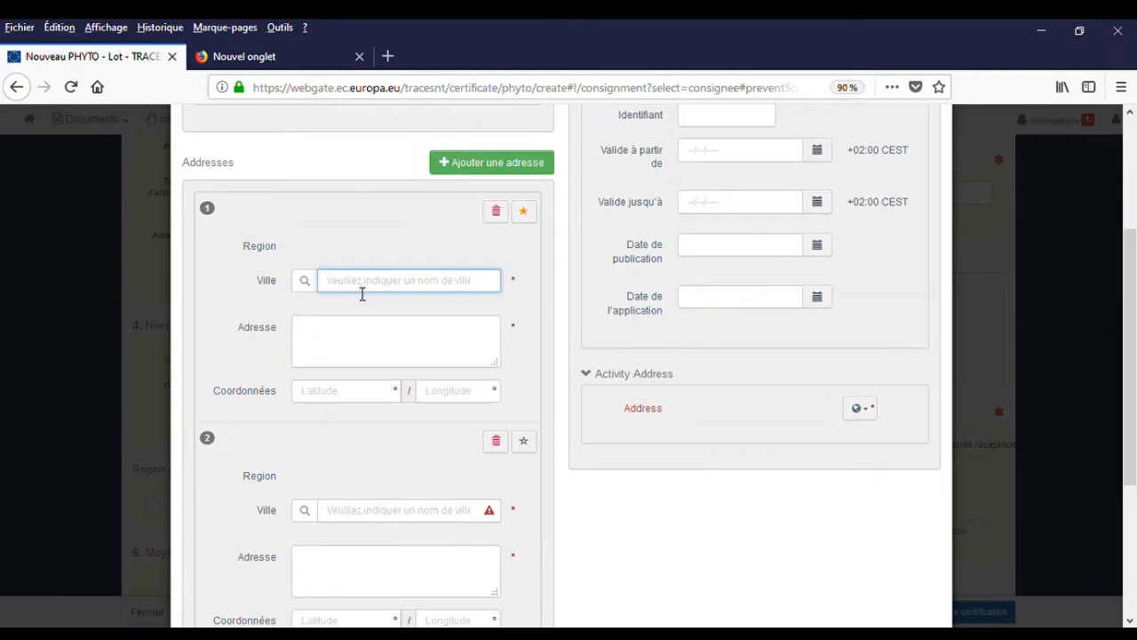
type("SH")
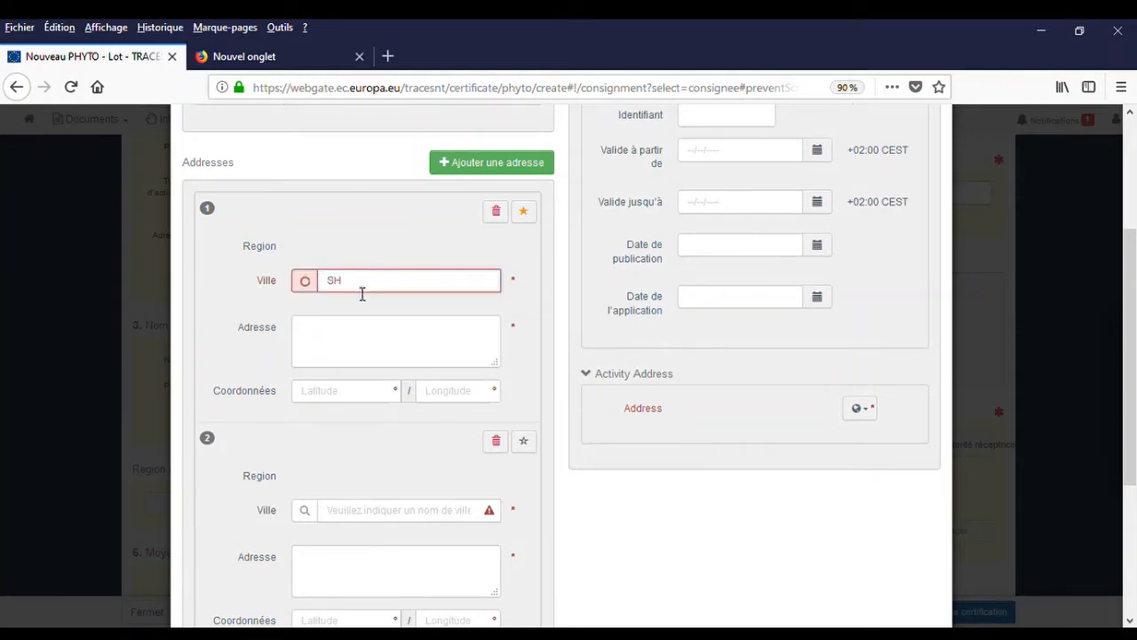
type("ANGAI")
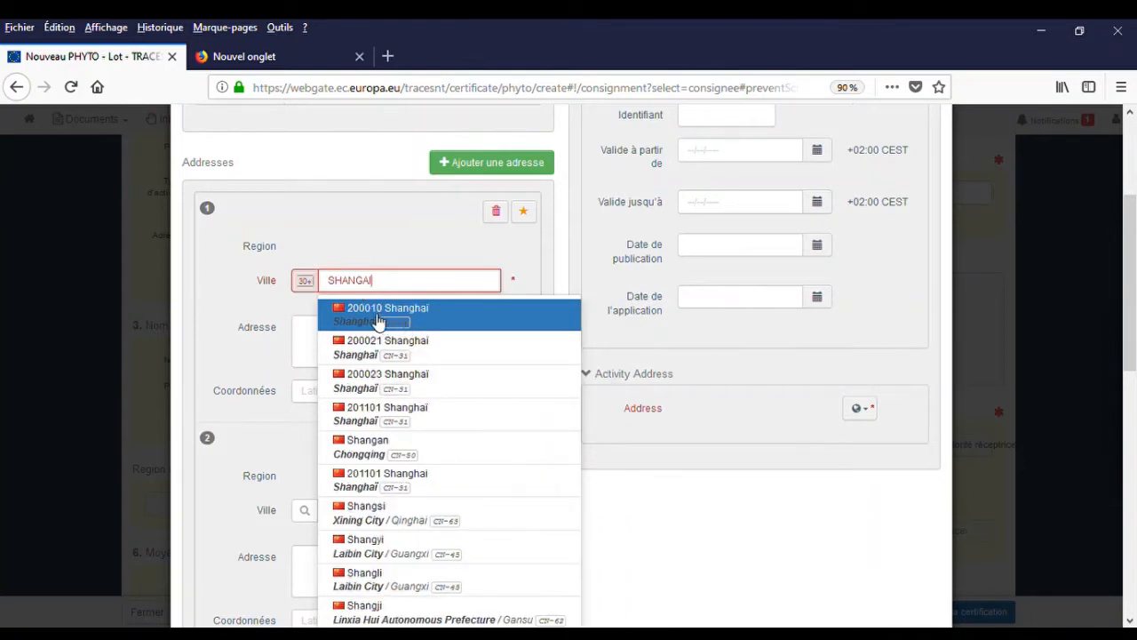
left_click(373, 320)
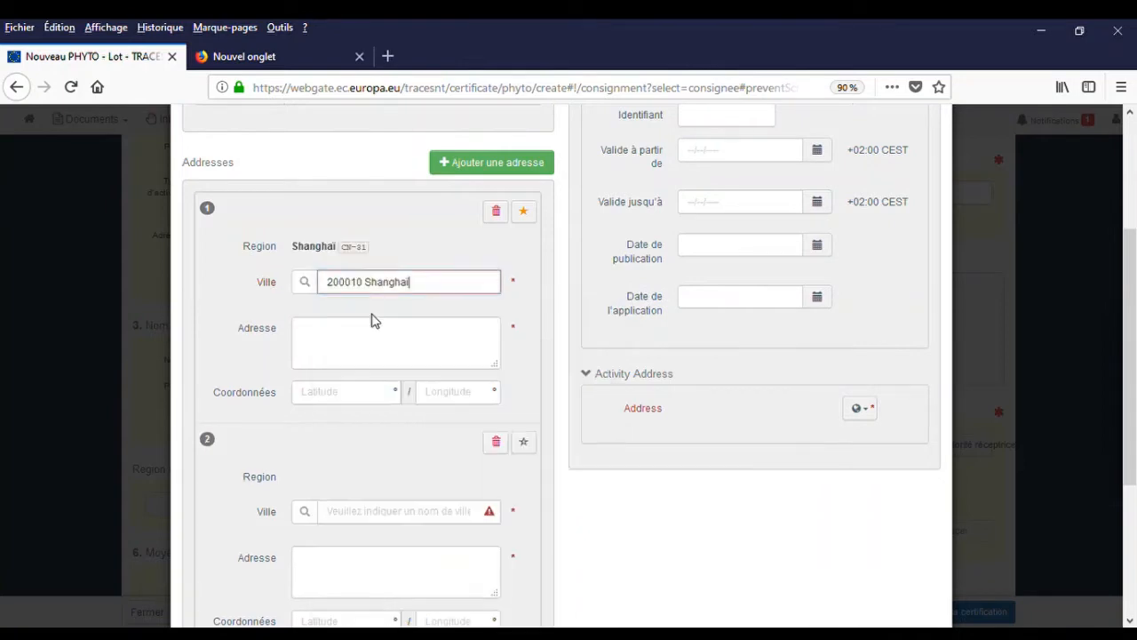
left_click(316, 335)
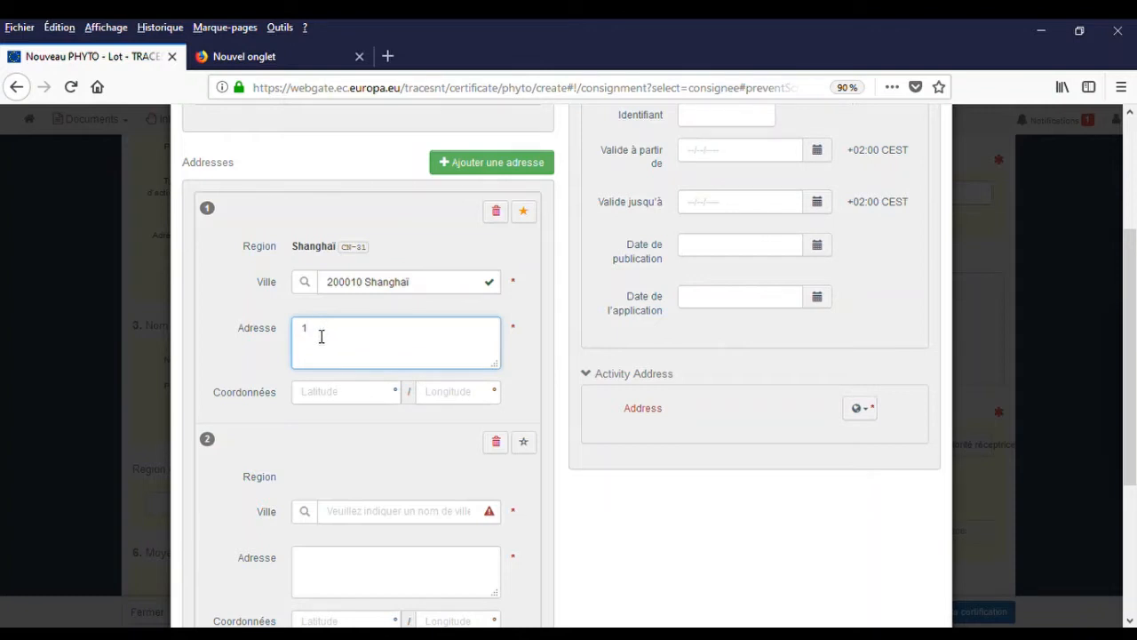
left_click(495, 444)
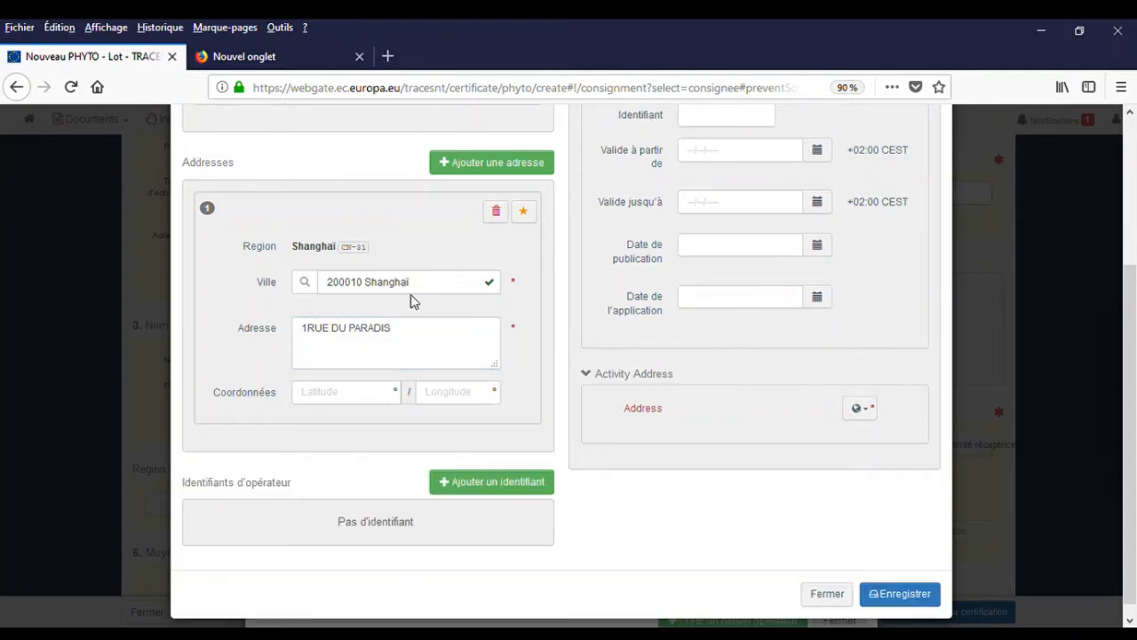
scroll(355, 454, "down", 1)
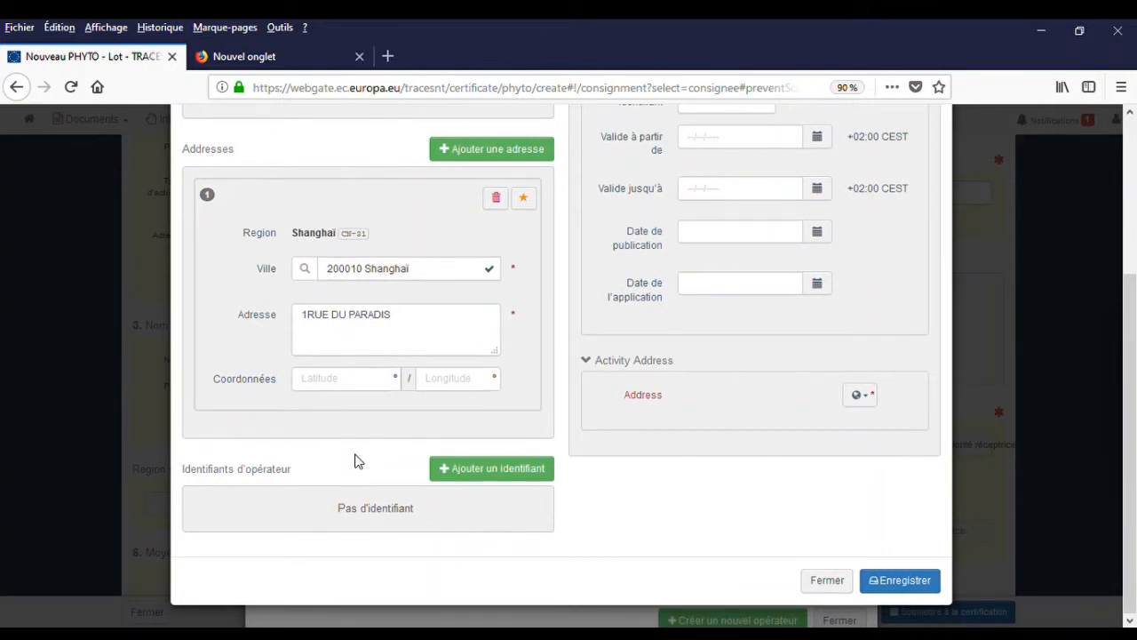
scroll(356, 459, "up", 3)
scroll(373, 460, "down", 3)
scroll(404, 454, "up", 3)
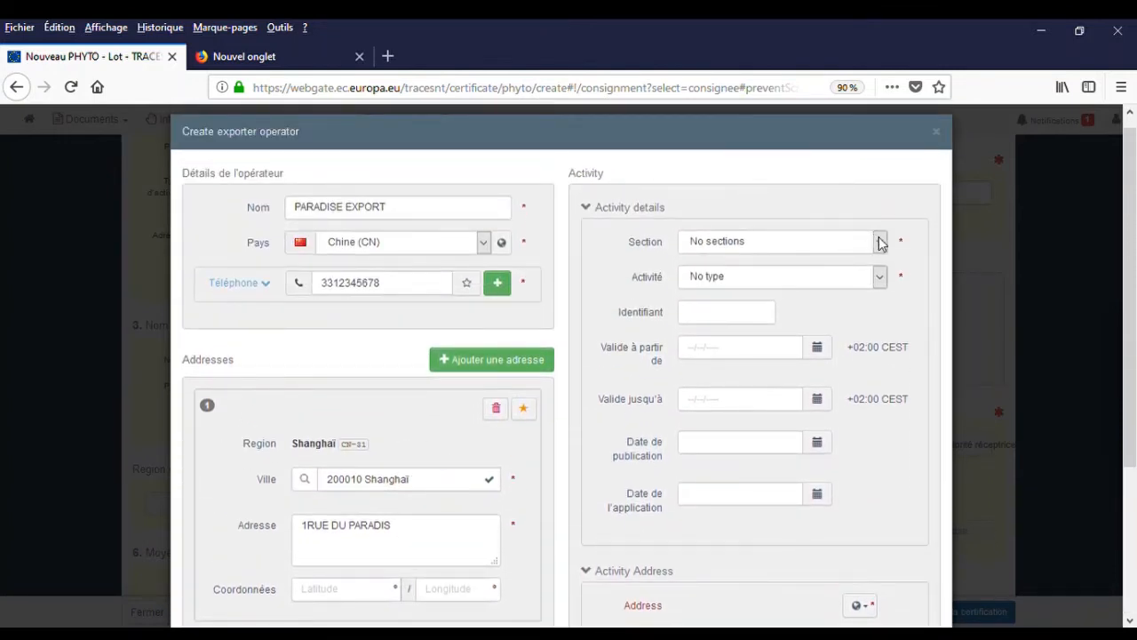
Set the activity to Etablissement végétal (PLANTS), professional plant operator, using the Shanghai address.
left_click(880, 242)
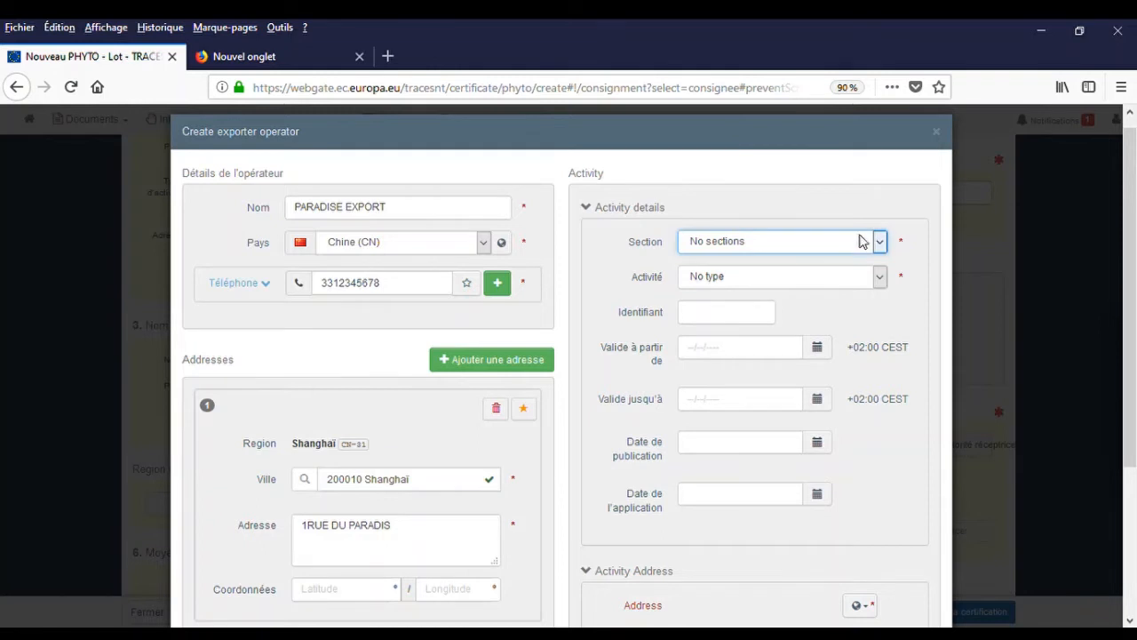
left_click(726, 305)
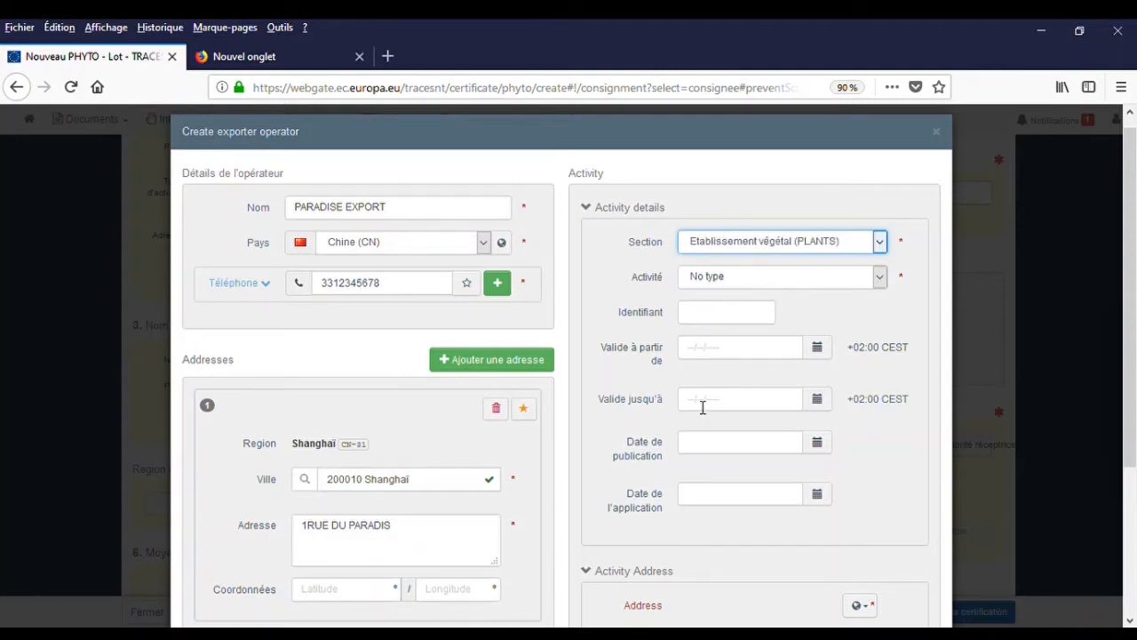
left_click(822, 280)
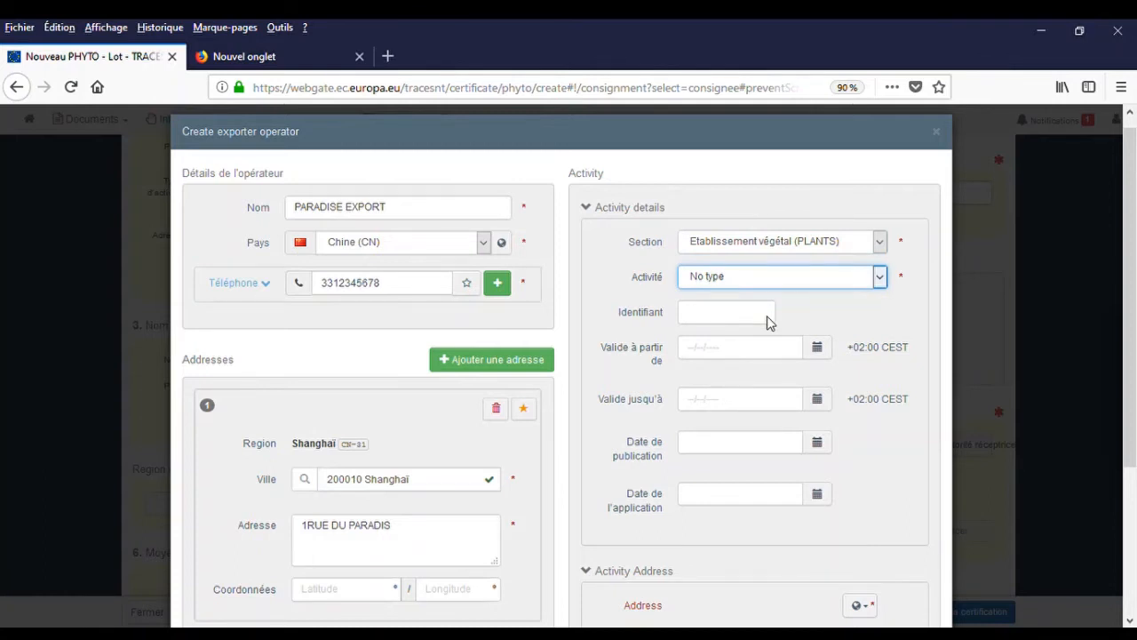
key("Down")
scroll(741, 329, "down", 4)
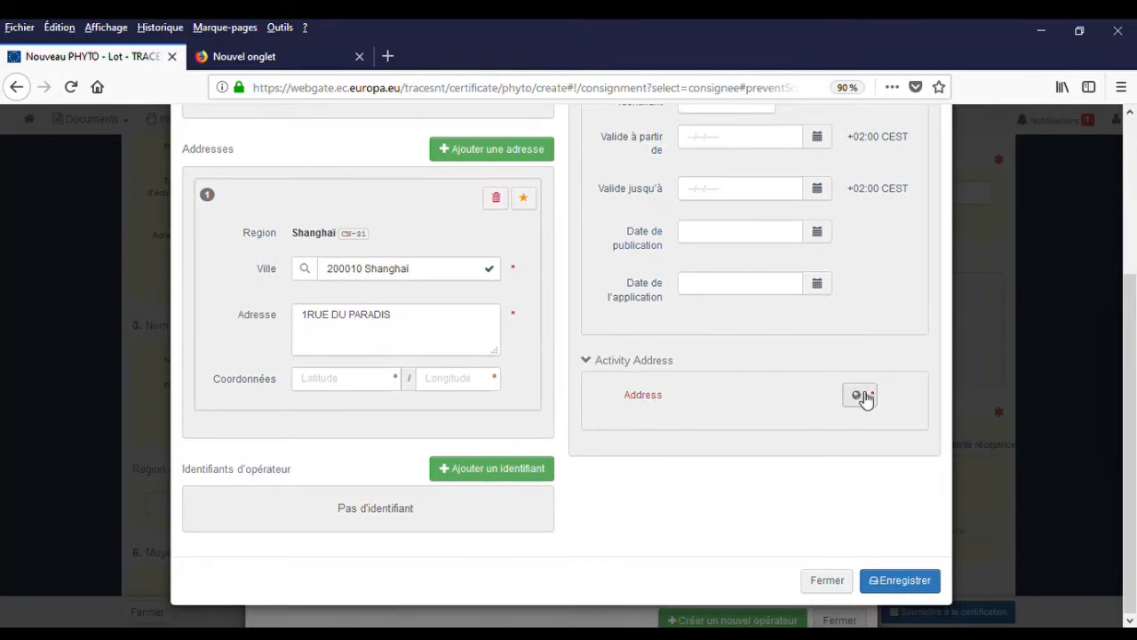
left_click(864, 396)
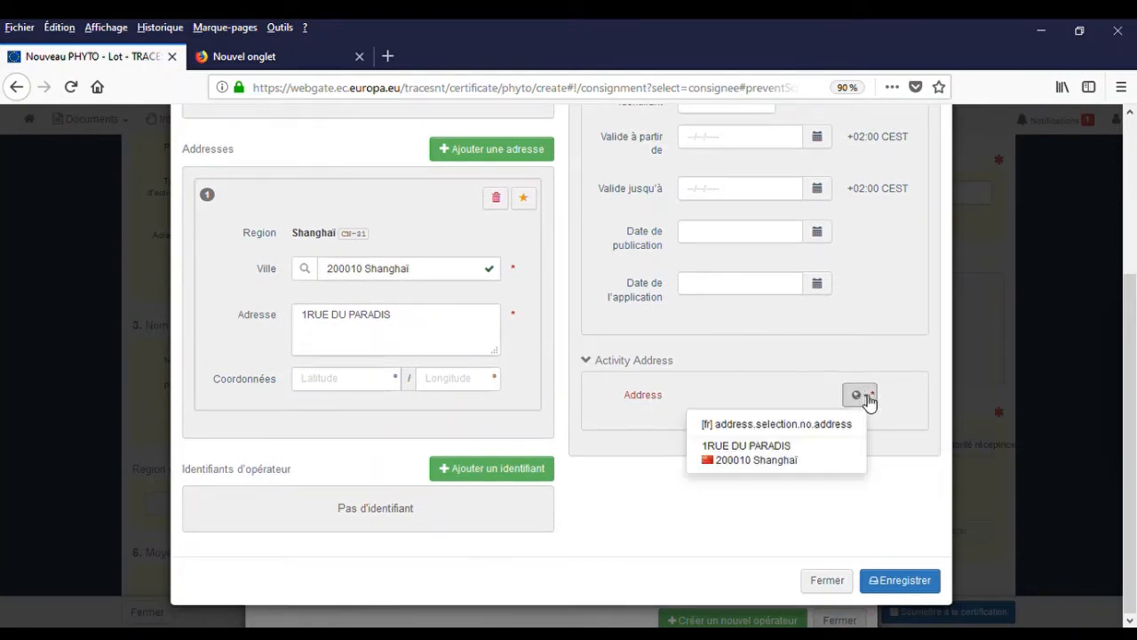
left_click(777, 459)
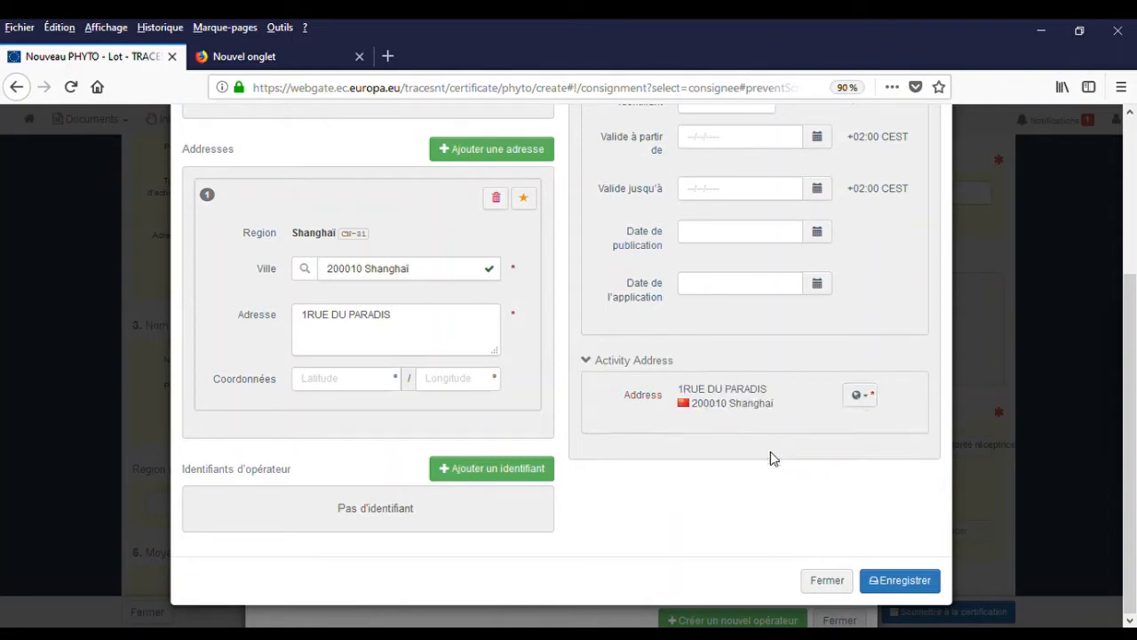
Save operator PARADISE EXPORT and insert it as the certificate's consignee.
left_click(904, 586)
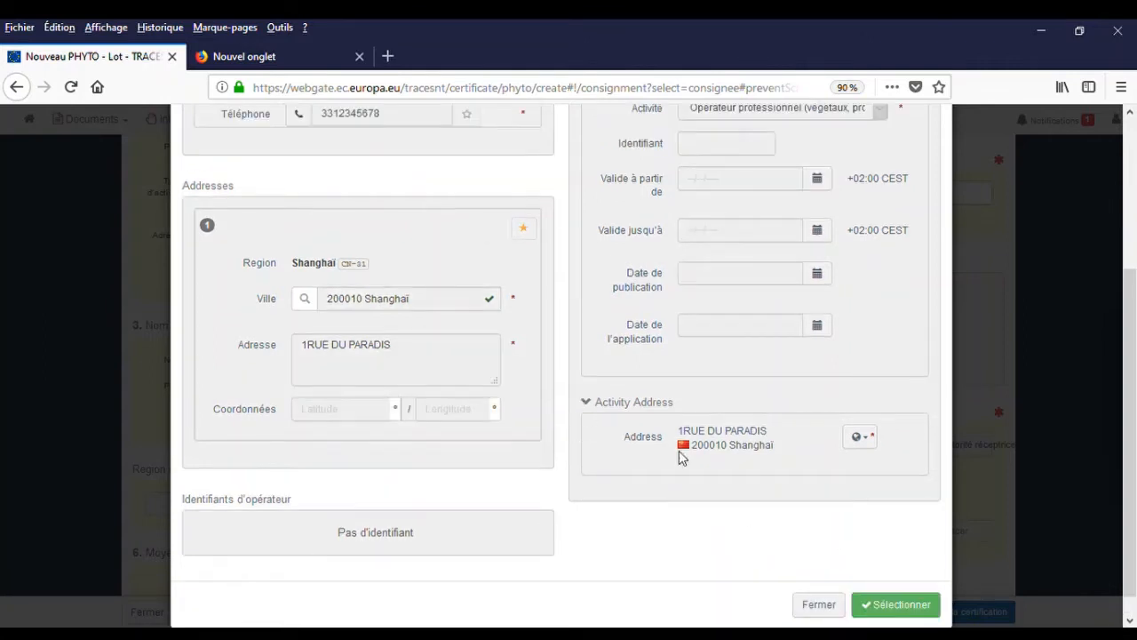
scroll(657, 477, "up", 5)
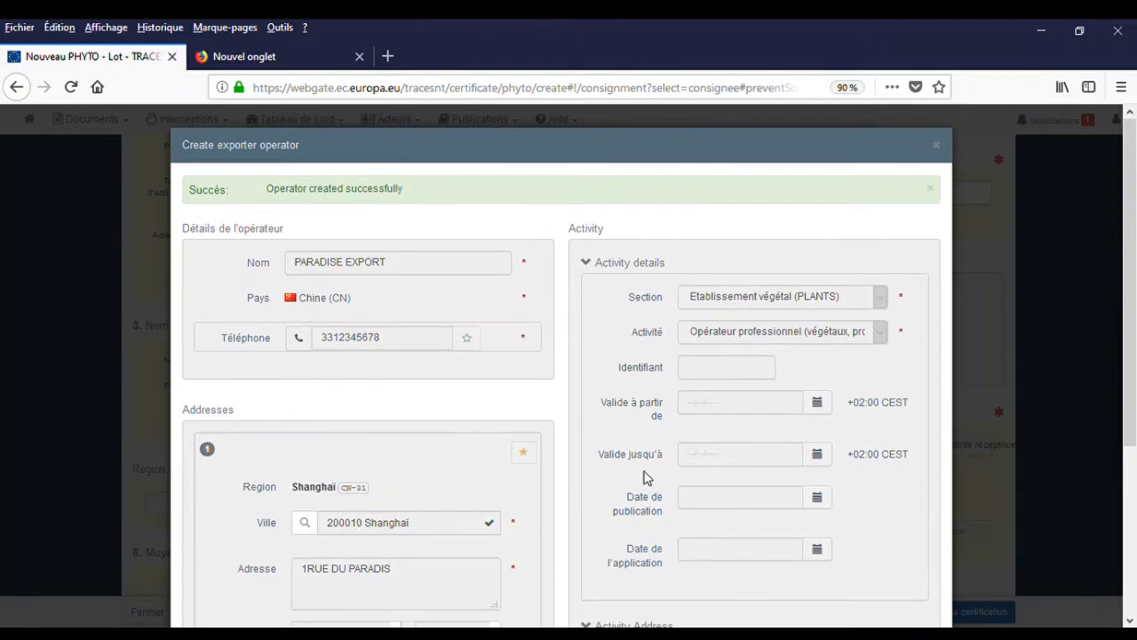
scroll(645, 477, "down", 5)
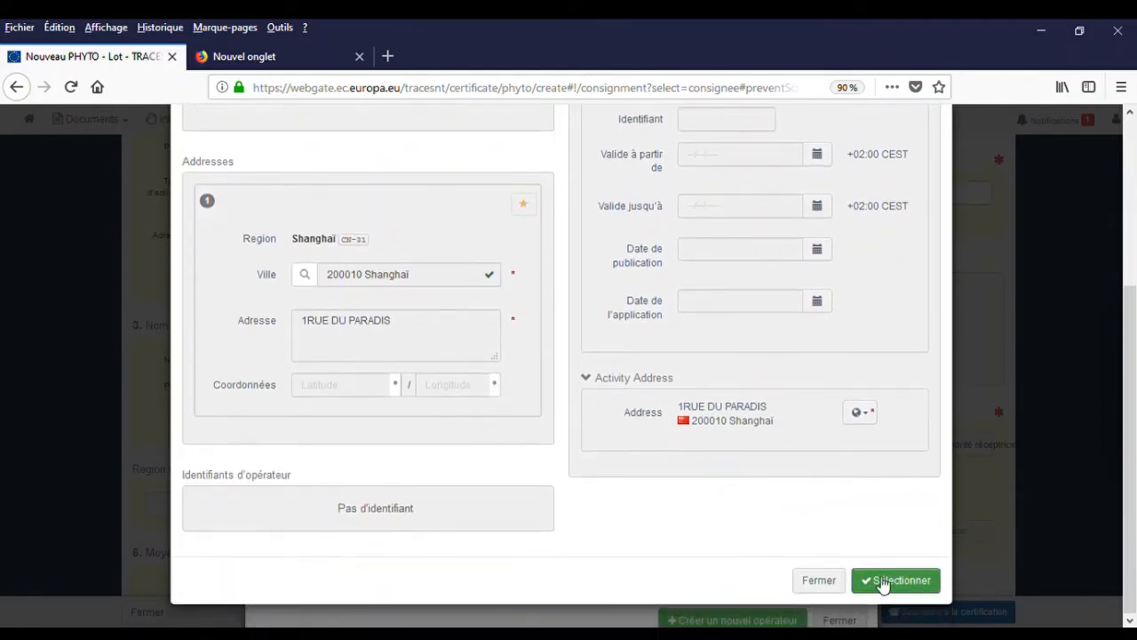
scroll(647, 488, "up", 5)
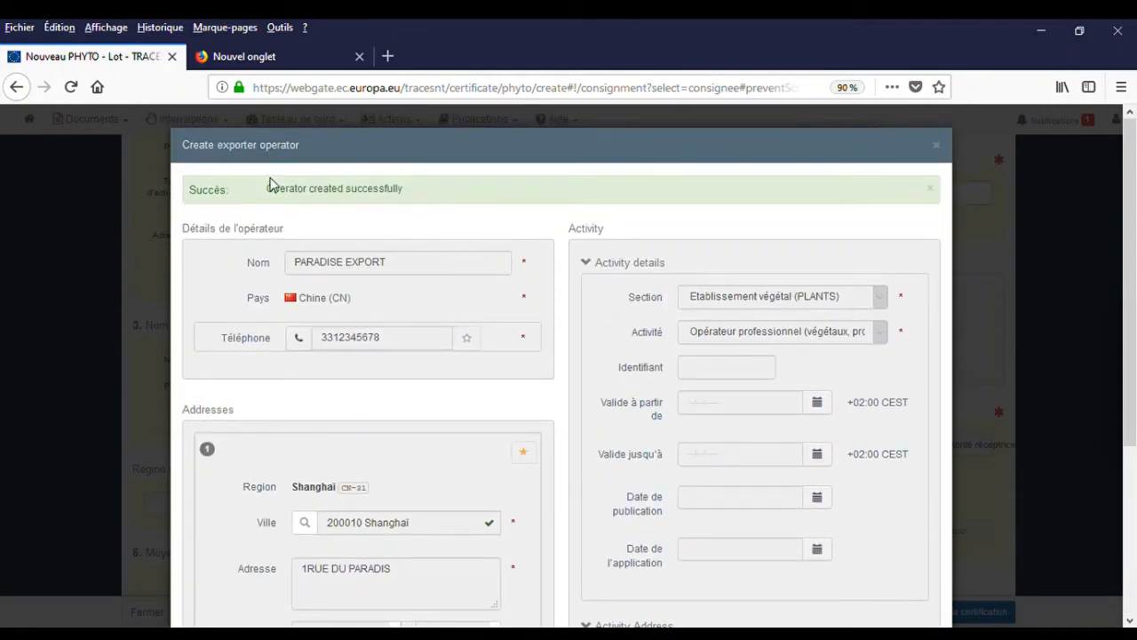
scroll(426, 241, "down", 5)
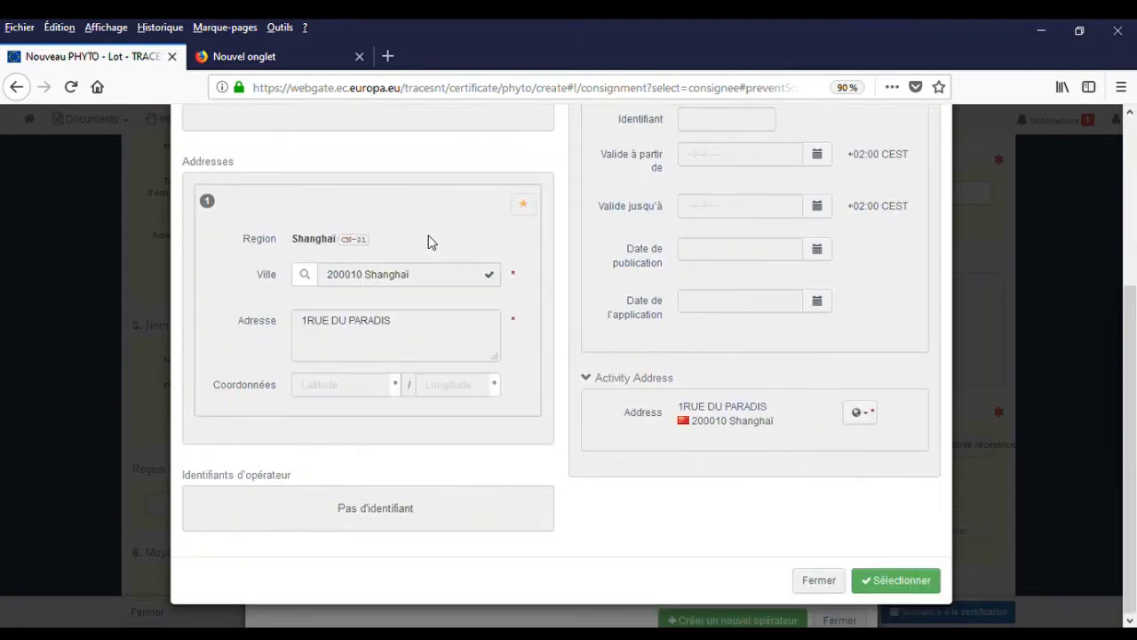
left_click(901, 582)
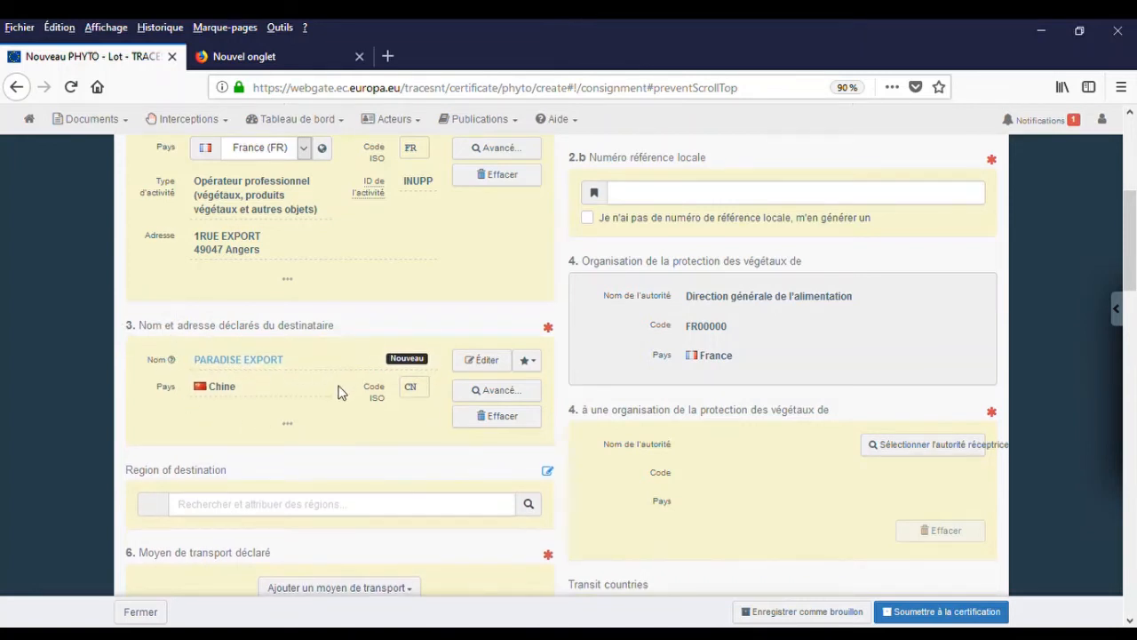
Add a ship (Navire) as means of transport, identified as titanic flagged United States (US).
scroll(340, 392, "down", 5)
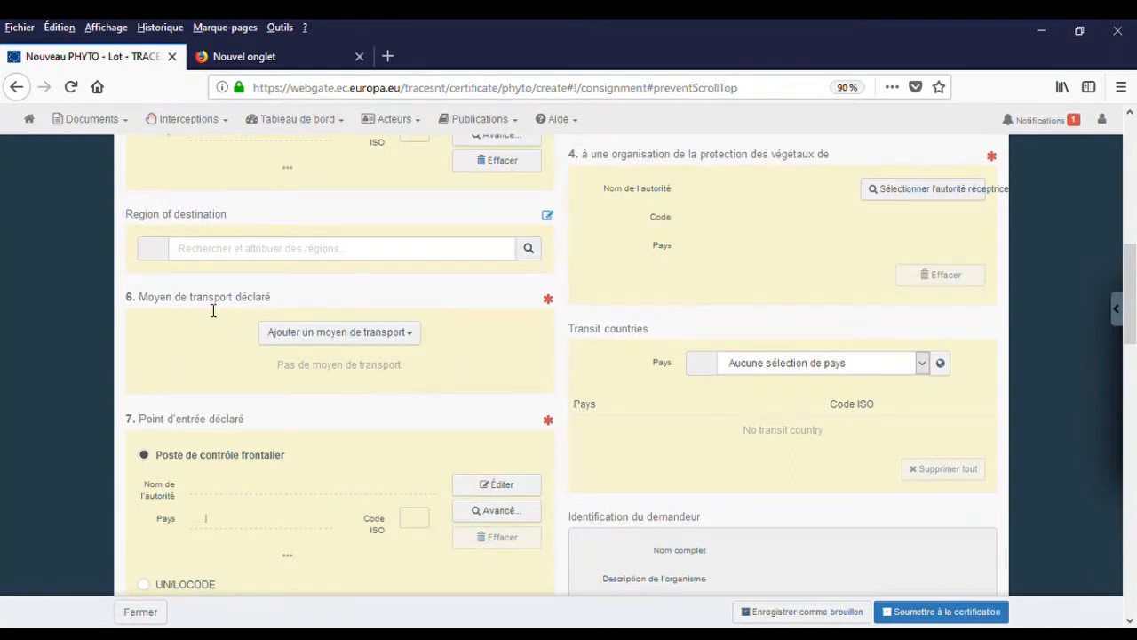
left_click(415, 342)
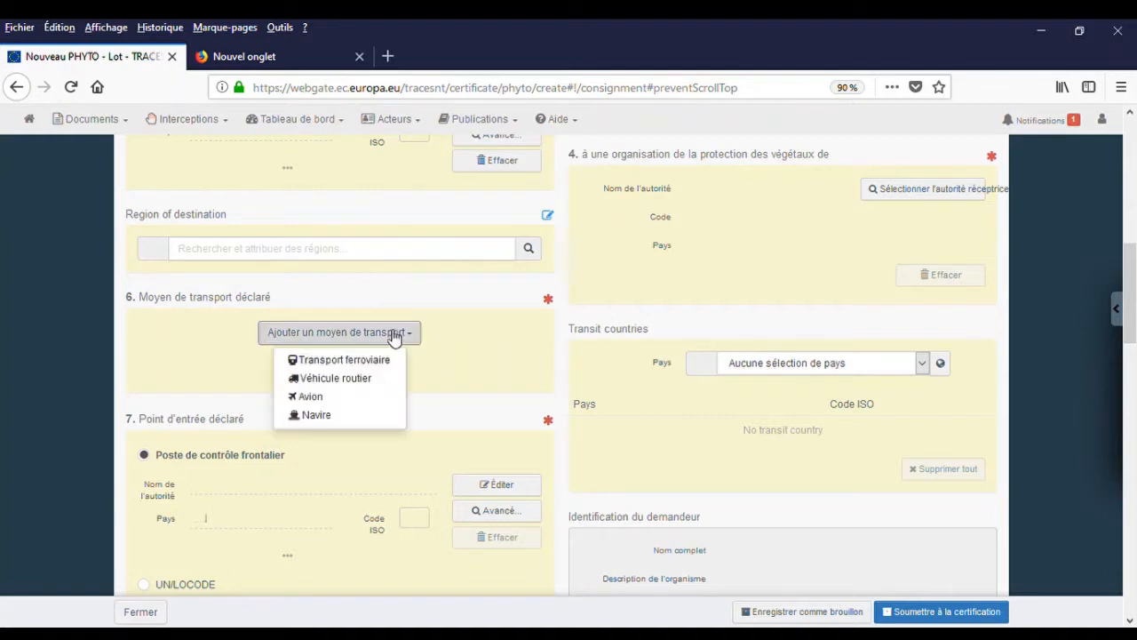
left_click(310, 421)
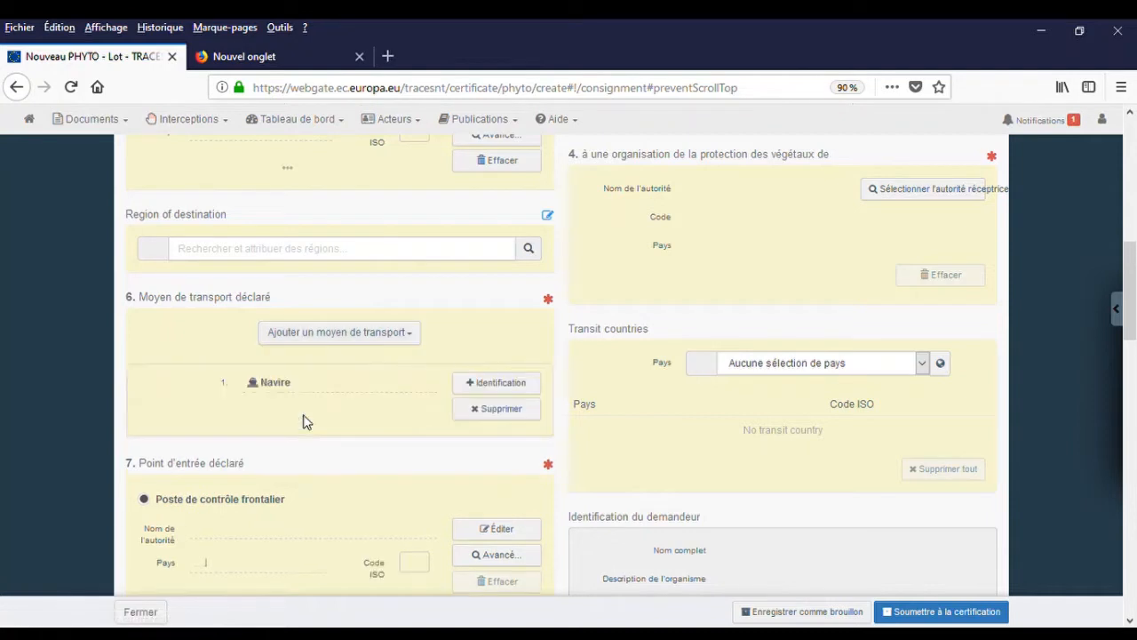
left_click(476, 387)
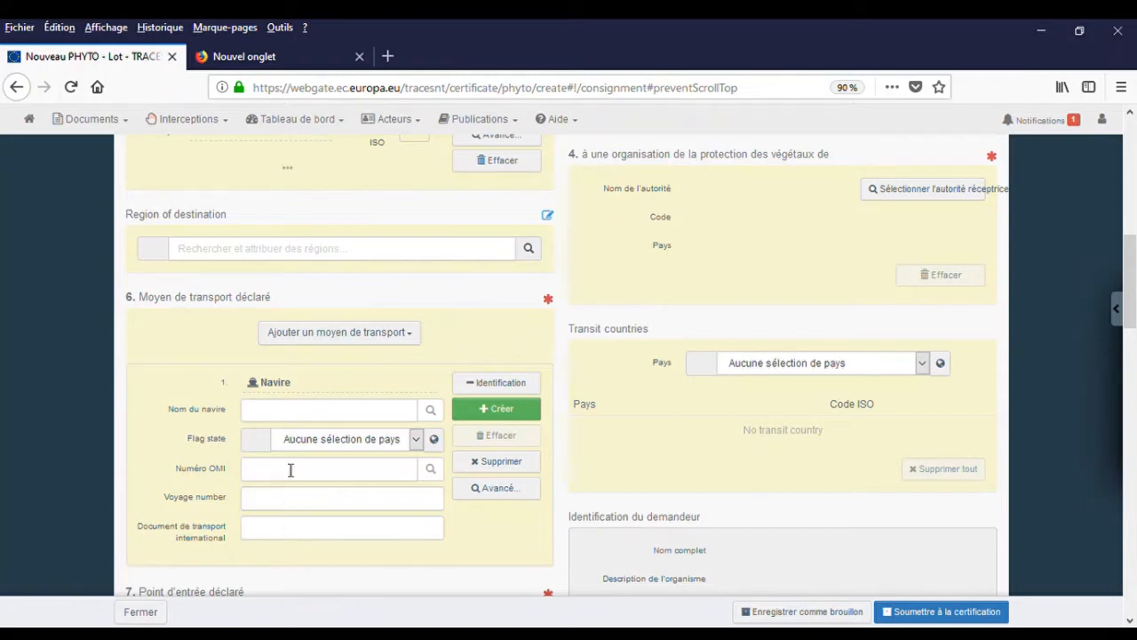
left_click(277, 414)
type("TI")
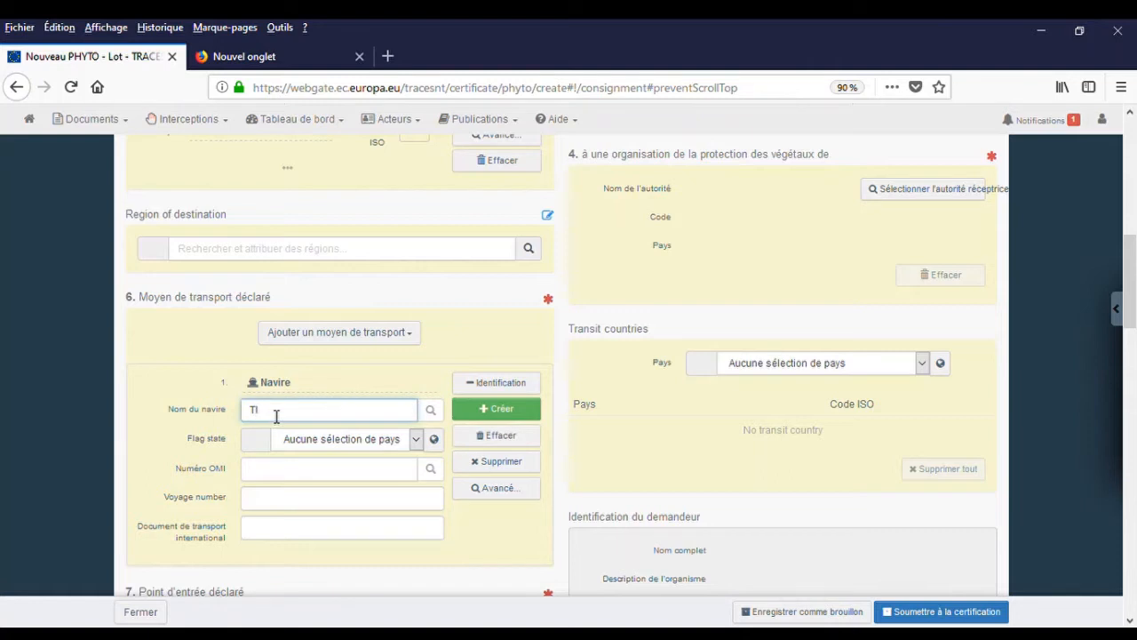
type("TANIC")
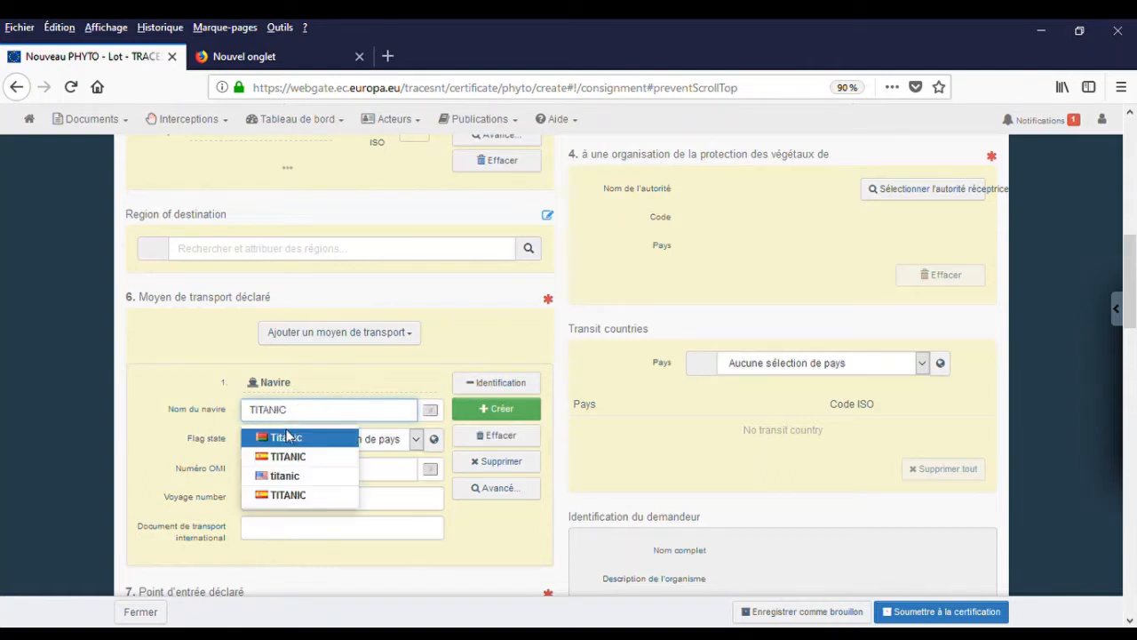
left_click(287, 476)
scroll(226, 406, "down", 2)
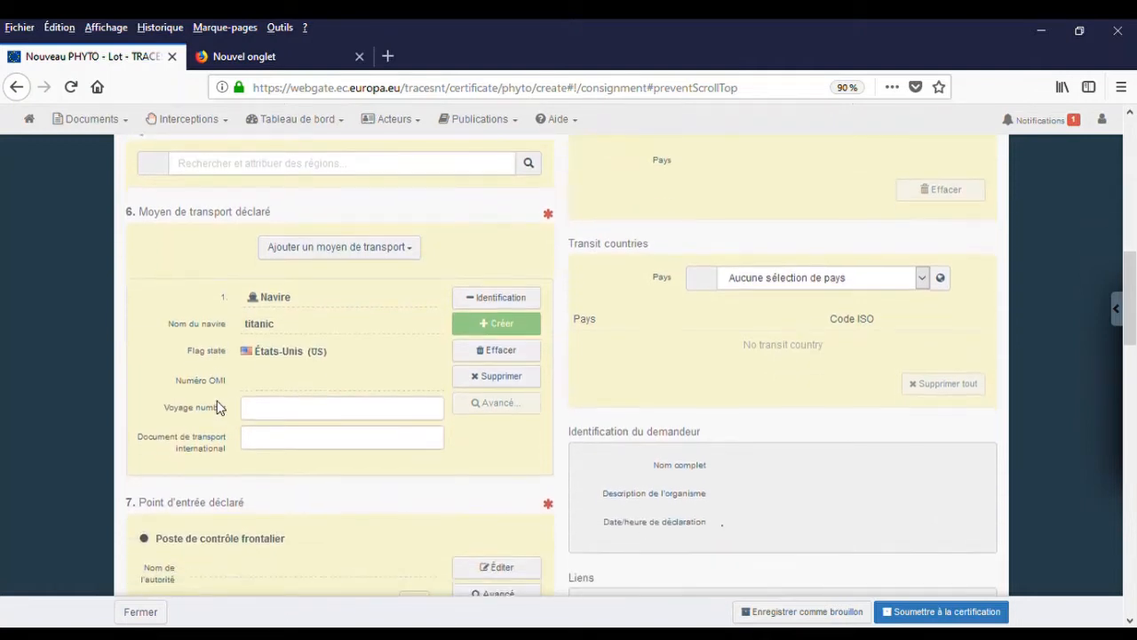
scroll(218, 407, "down", 6)
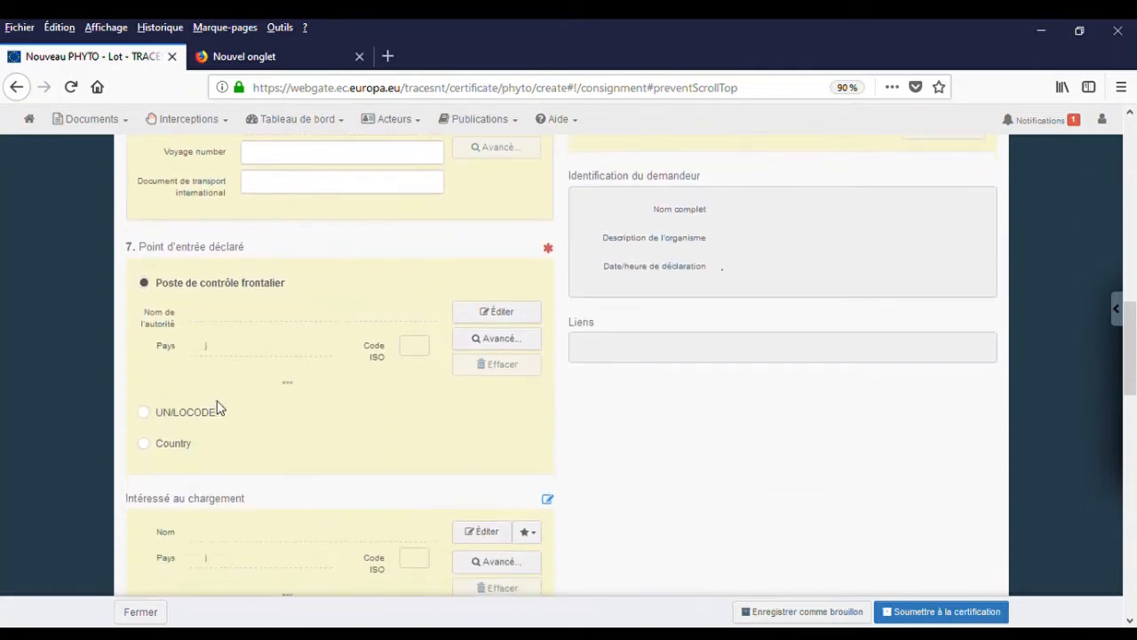
In section 7, declare the point of entry by Country and pick Chine (CN).
scroll(217, 409, "down", 2)
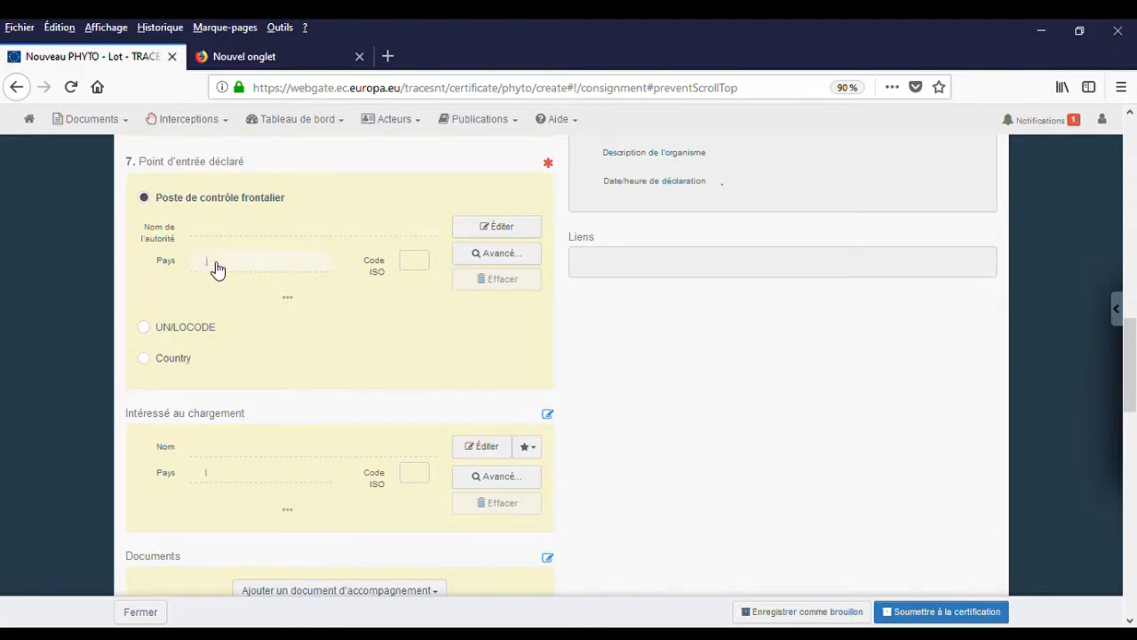
left_click(145, 359)
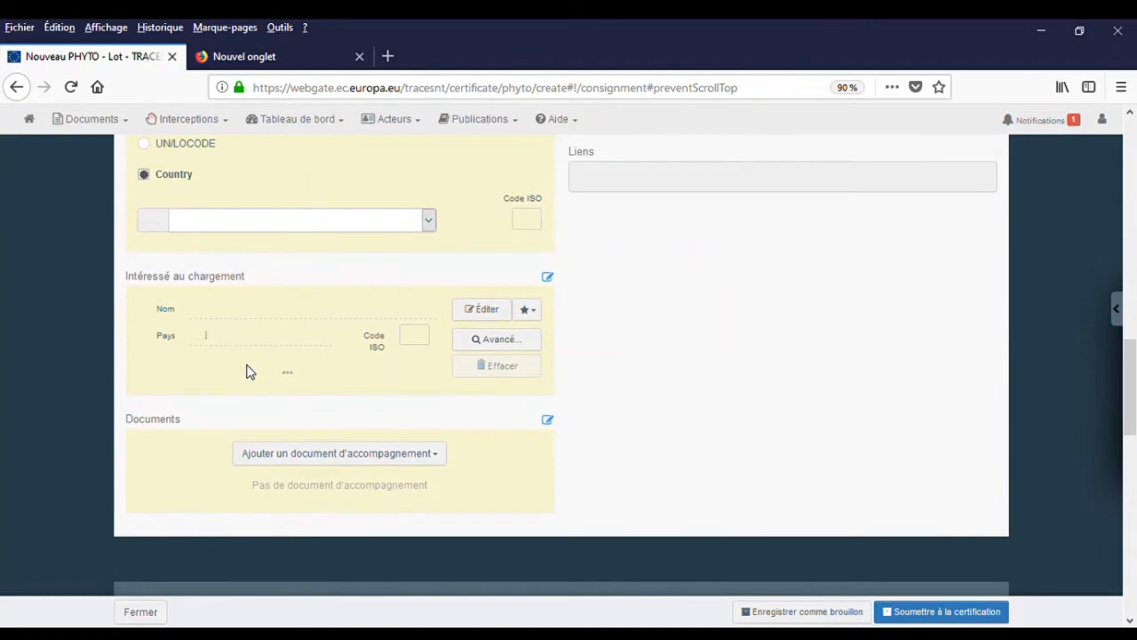
scroll(249, 369, "up", 2)
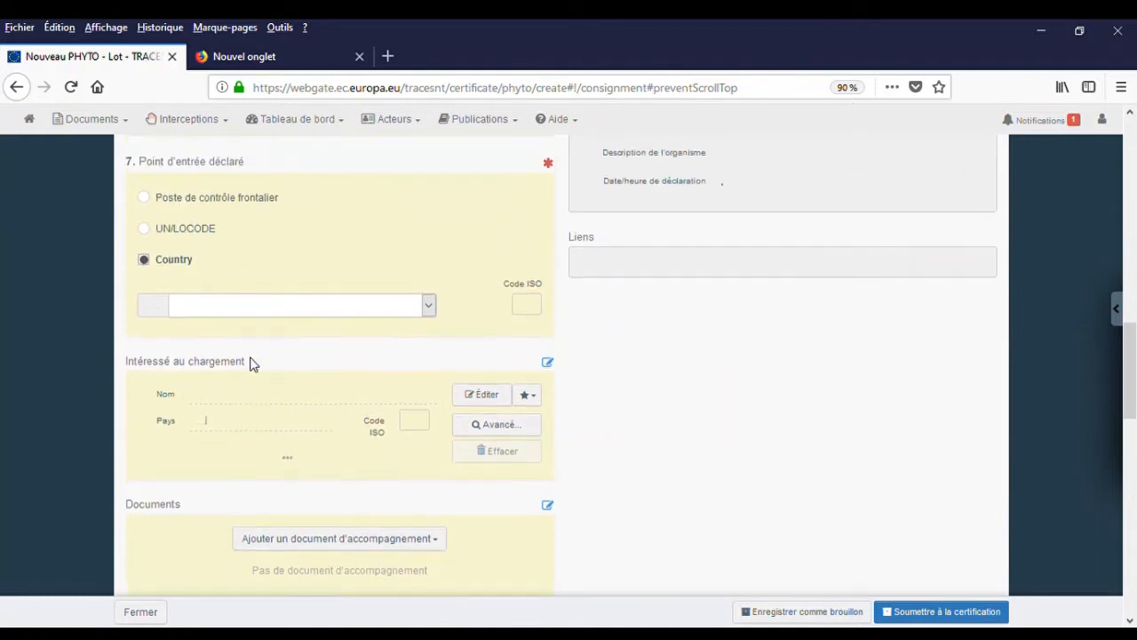
left_click(317, 313)
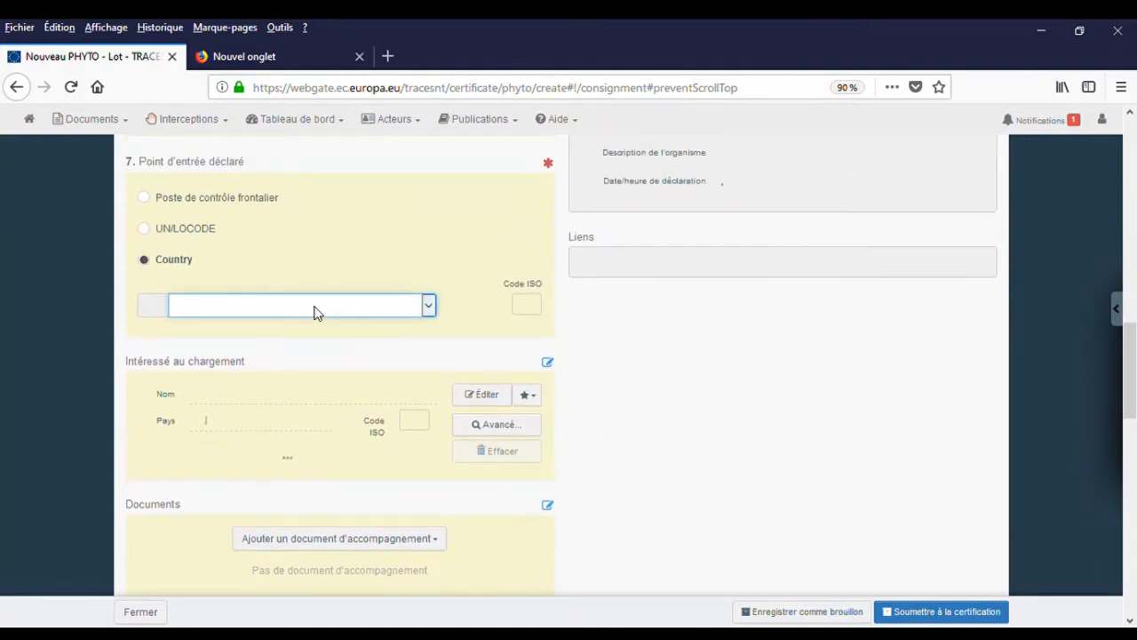
type("ch")
key("Down")
scroll(257, 444, "down", 3)
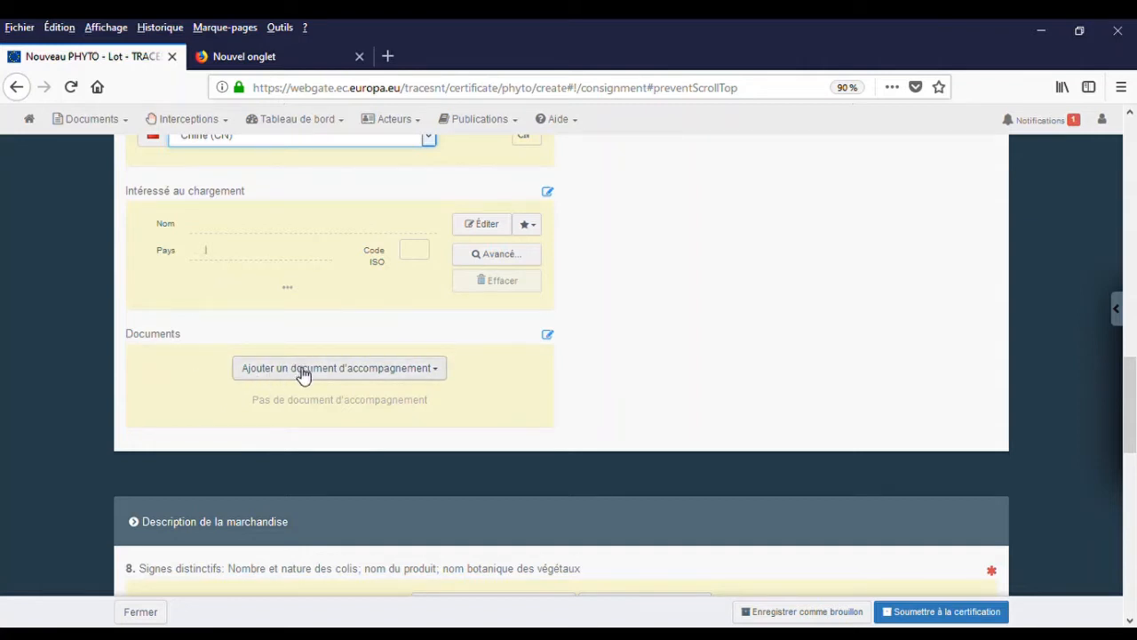
left_click(441, 377)
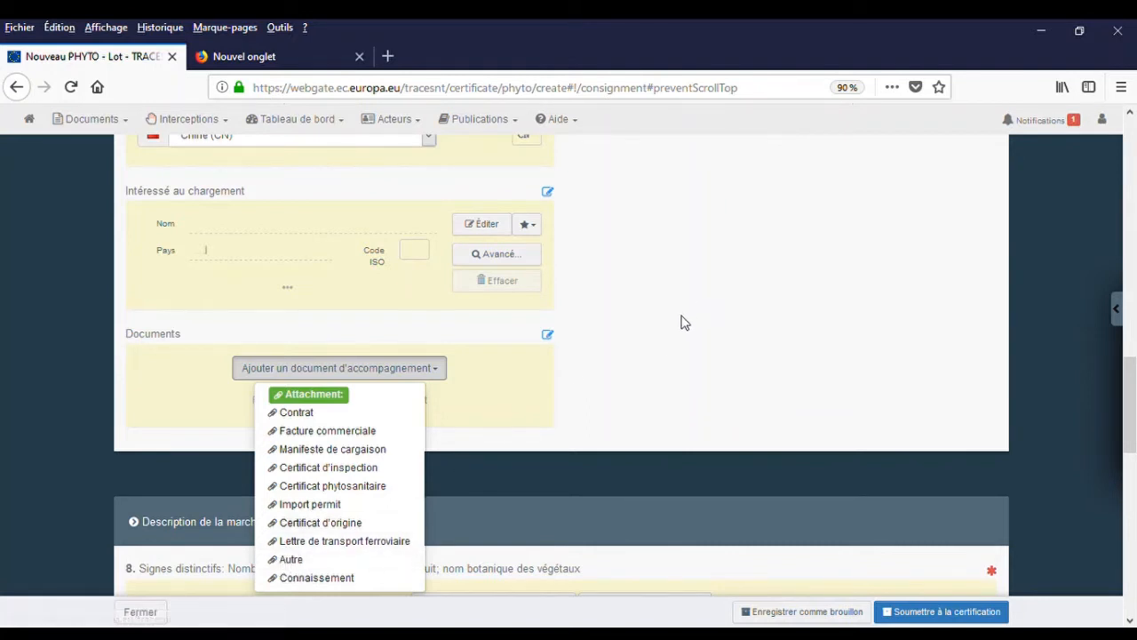
scroll(665, 324, "up", 3)
scroll(666, 323, "up", 10)
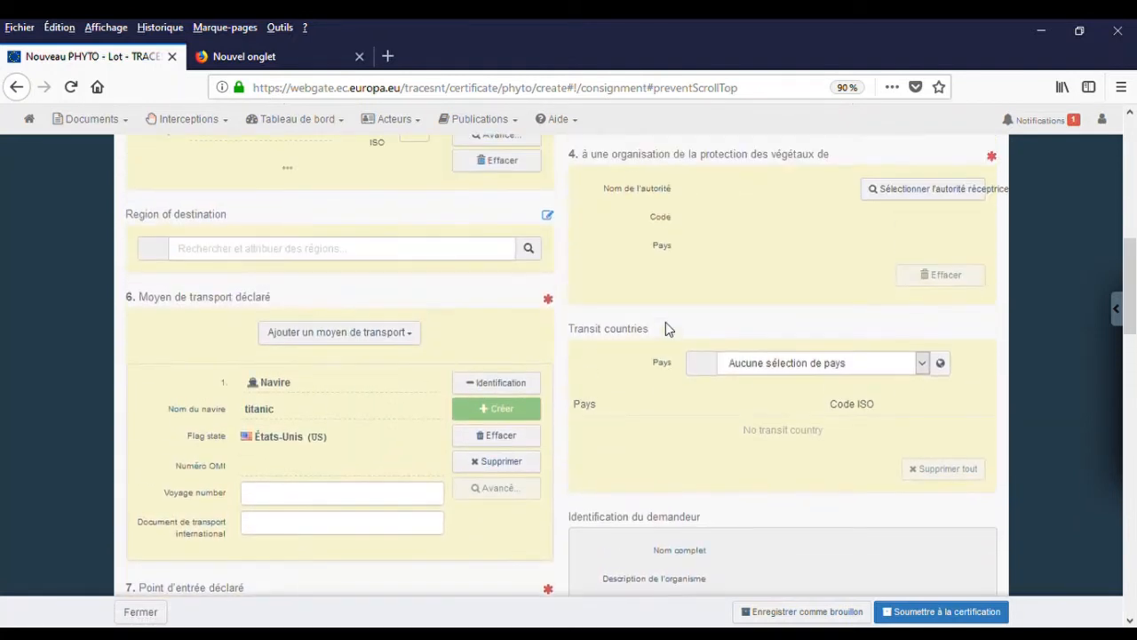
Tick 'Je n'ai pas de numéro de référence locale, m'en générer un' in field 2.b.
scroll(666, 324, "up", 2)
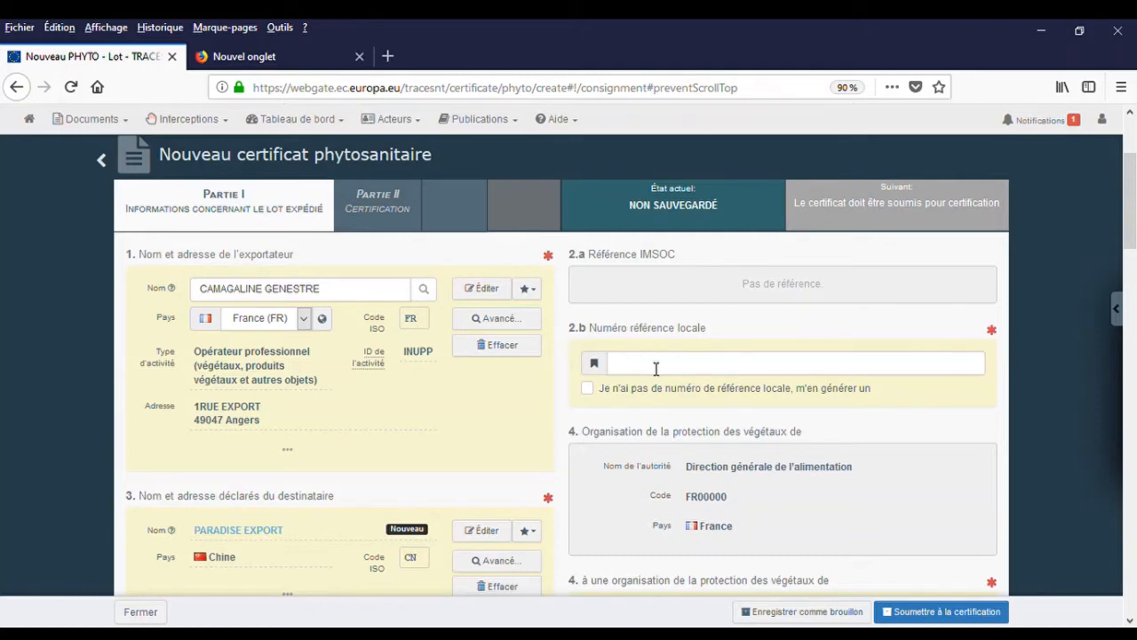
left_click(592, 390)
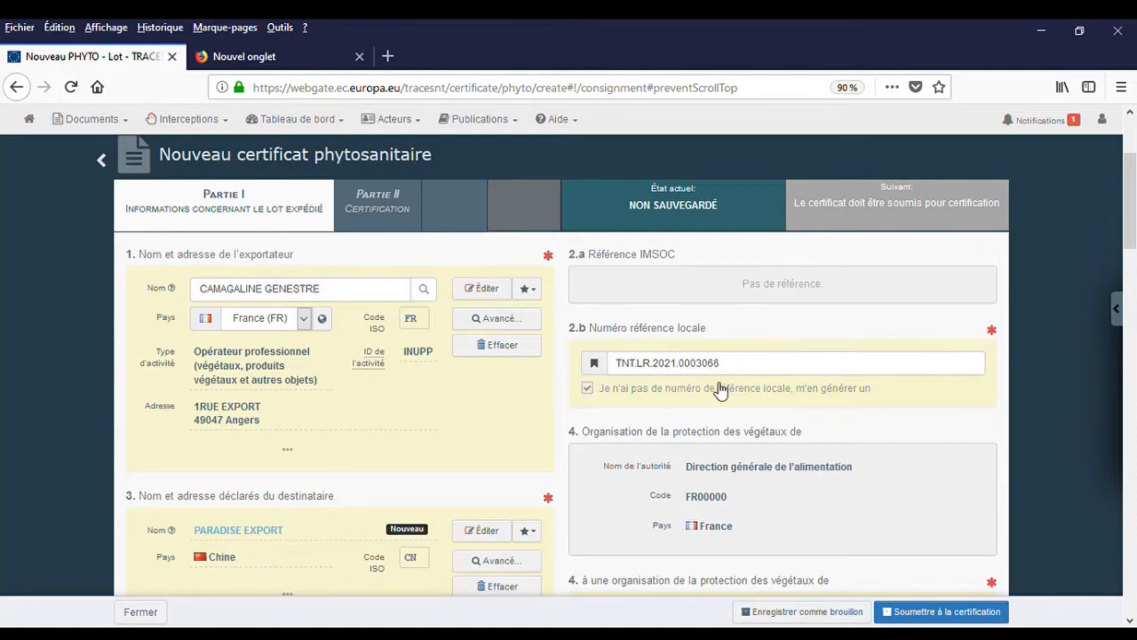
scroll(678, 380, "down", 4)
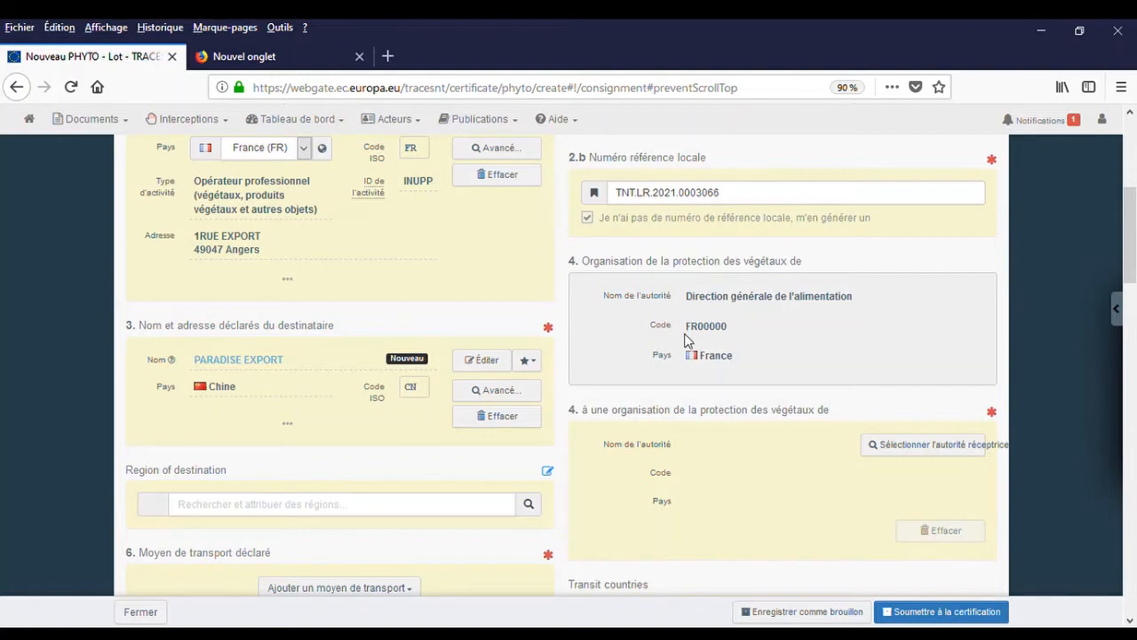
scroll(685, 333, "down", 4)
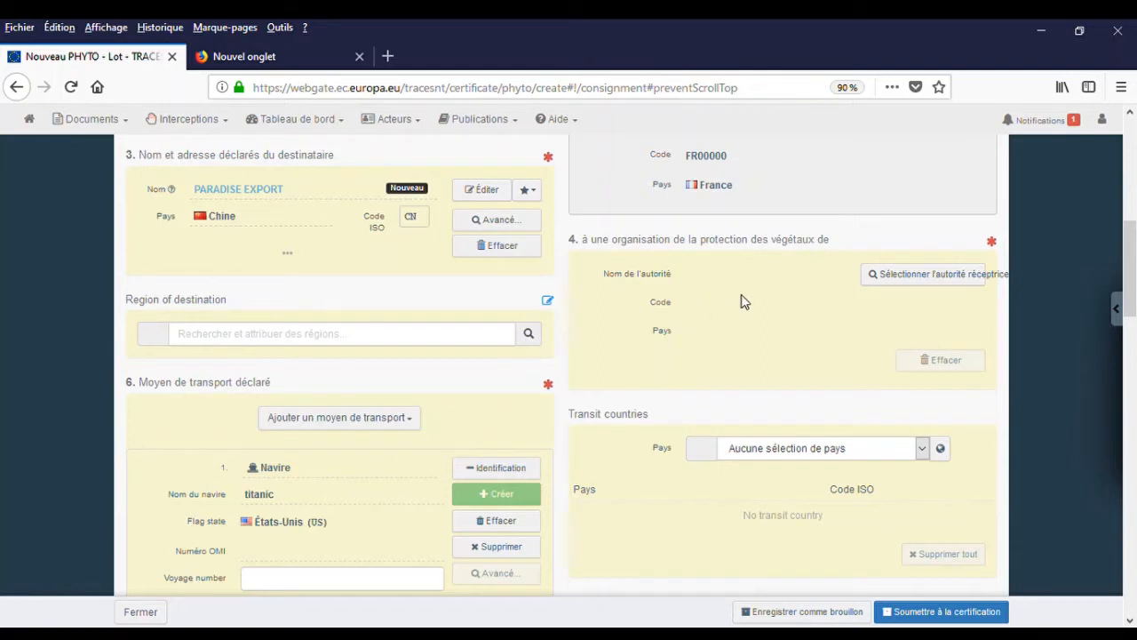
Search authorities with Pays Chine and Rôle ACC, then select the Department of Animal and Plant Quarantine (CN00000).
left_click(920, 279)
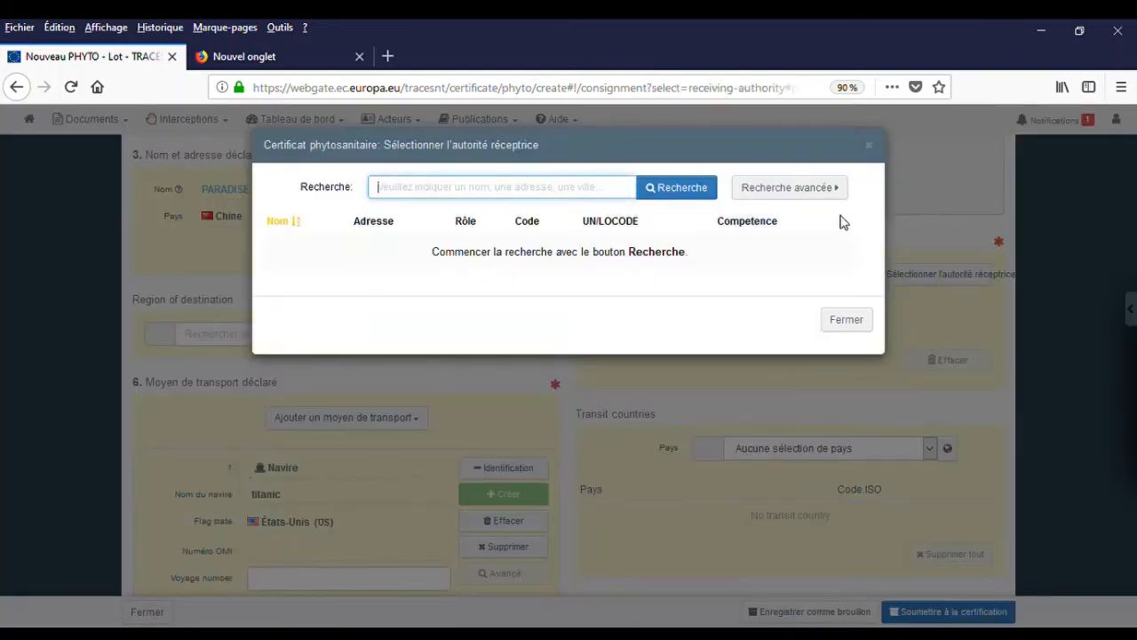
left_click(764, 195)
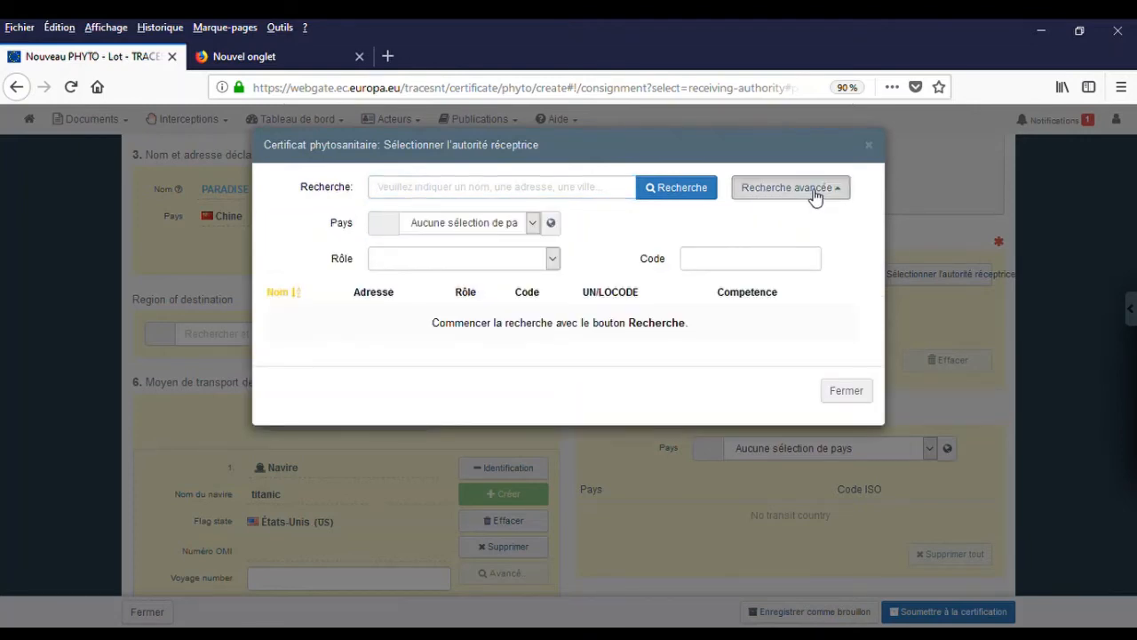
left_click(533, 223)
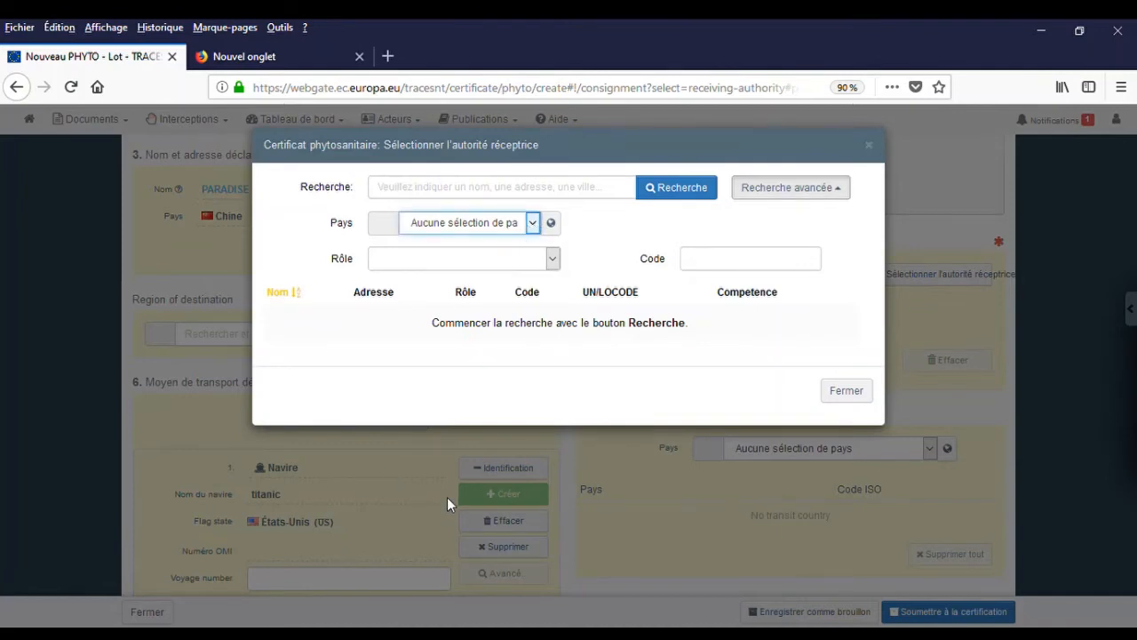
left_click(433, 396)
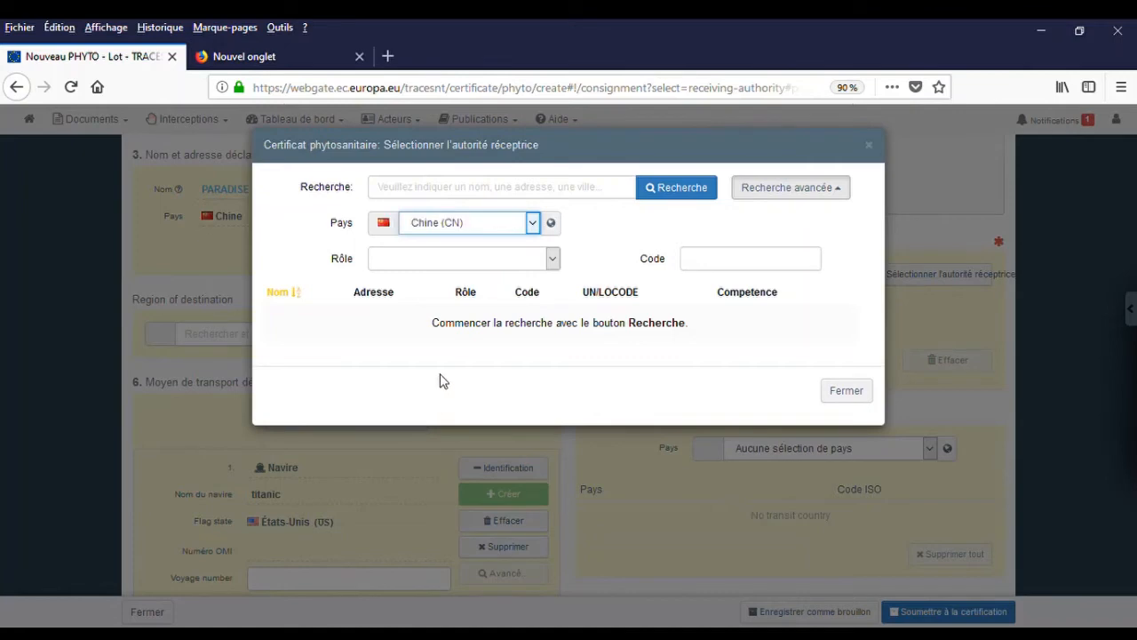
left_click(437, 259)
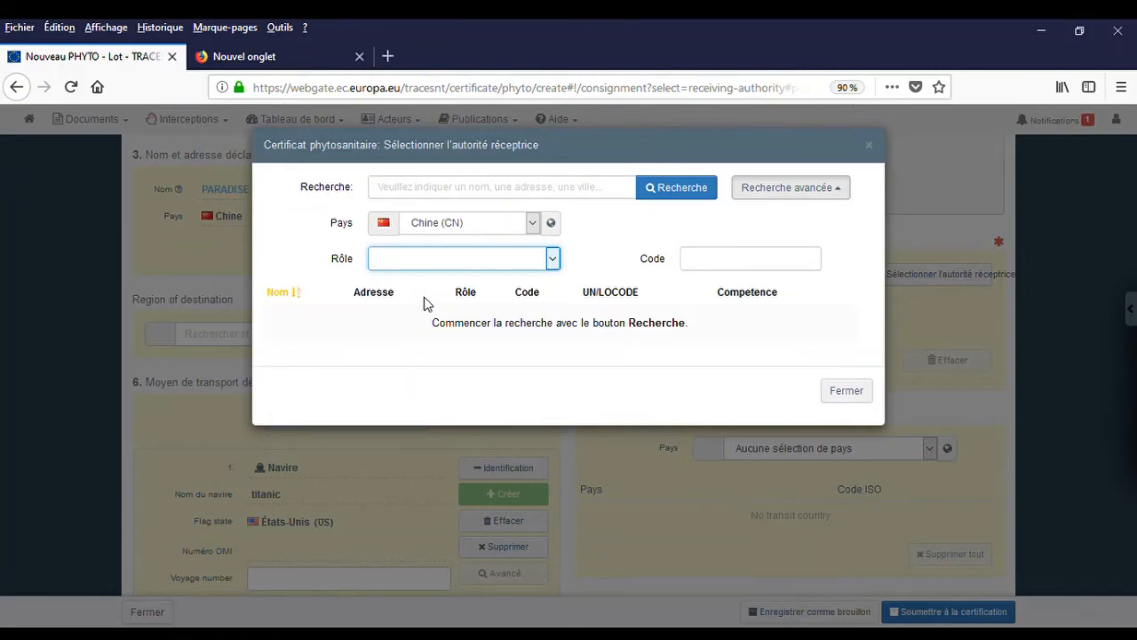
left_click(423, 297)
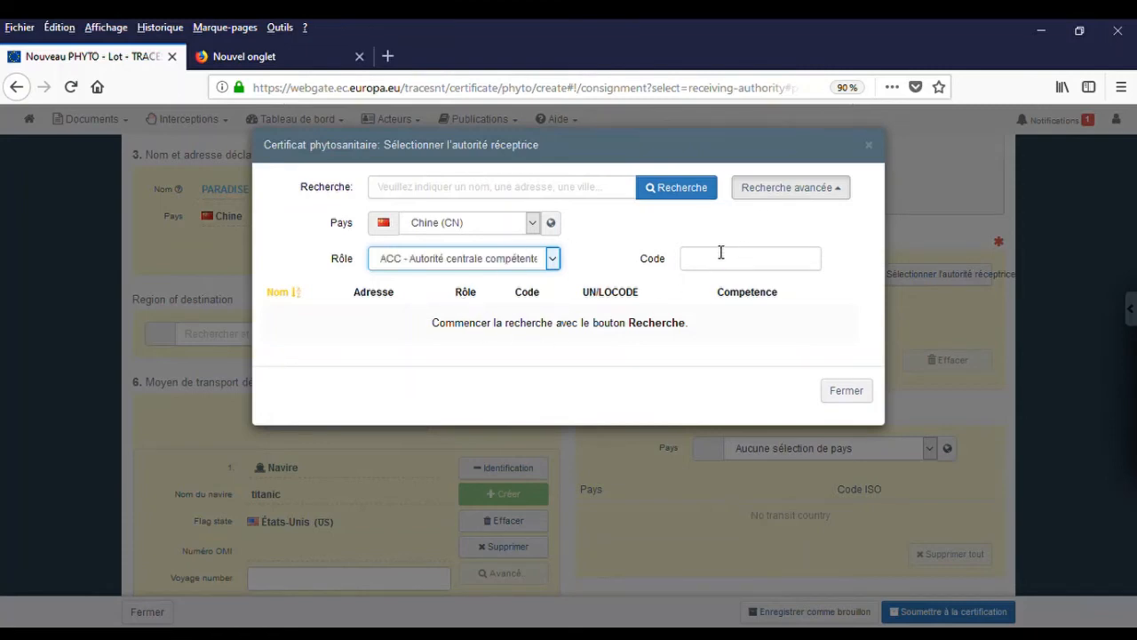
left_click(682, 190)
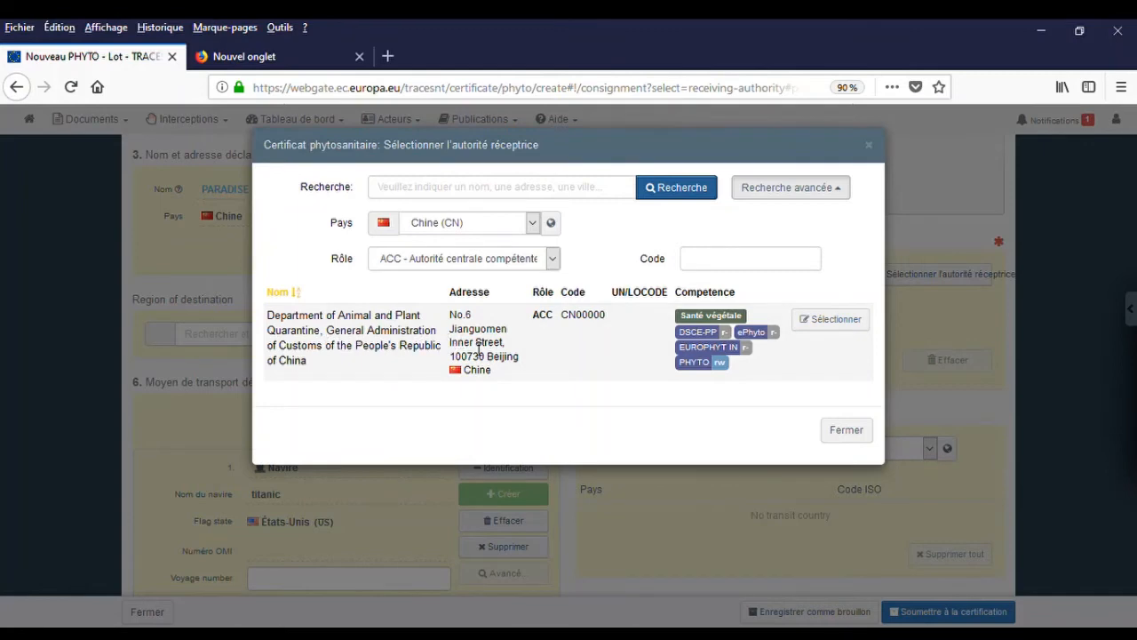
left_click(847, 321)
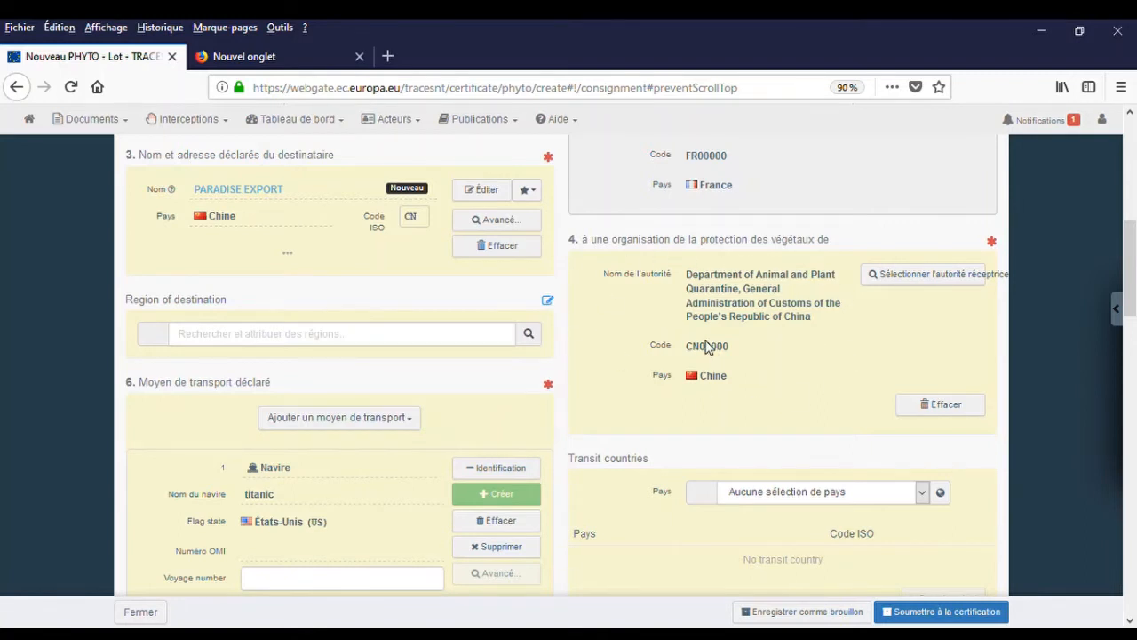
scroll(697, 347, "down", 2)
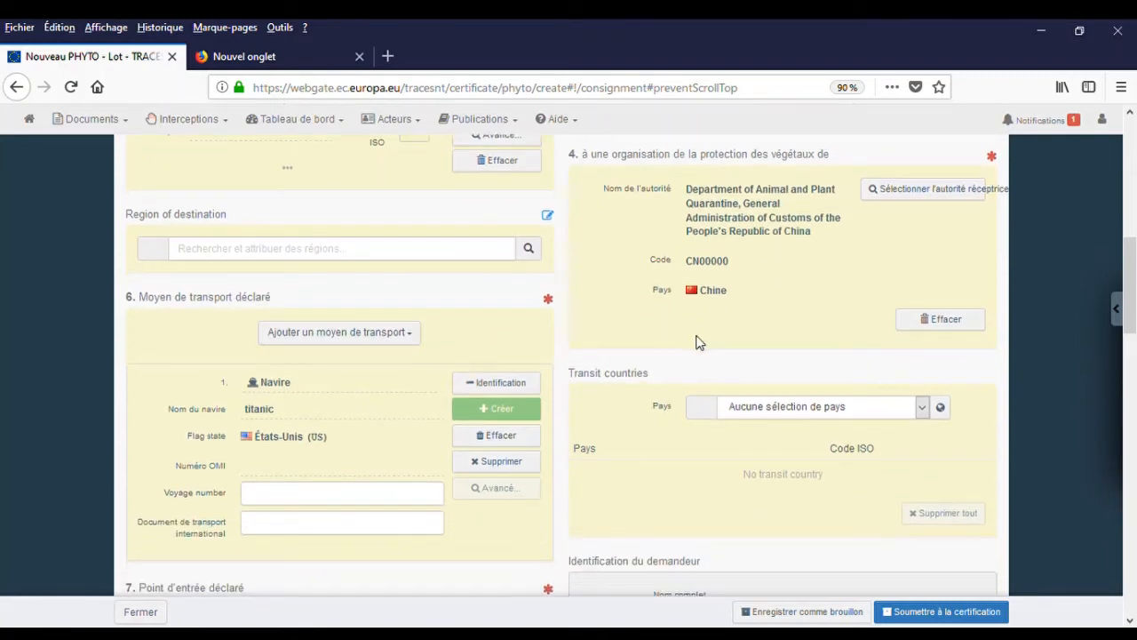
scroll(698, 341, "down", 2)
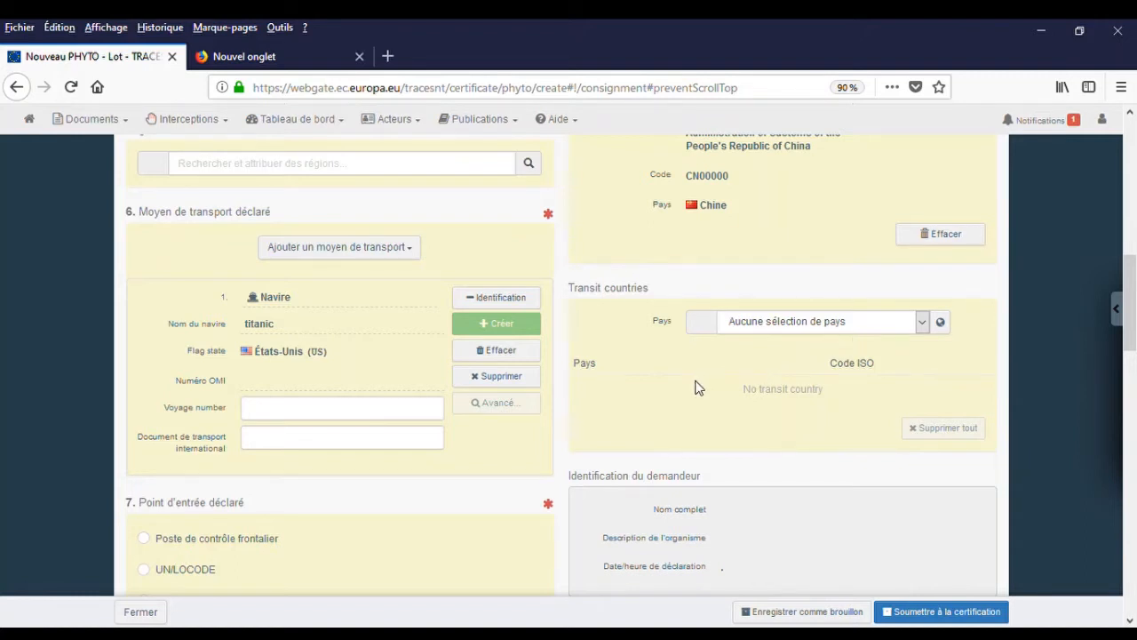
scroll(698, 388, "down", 2)
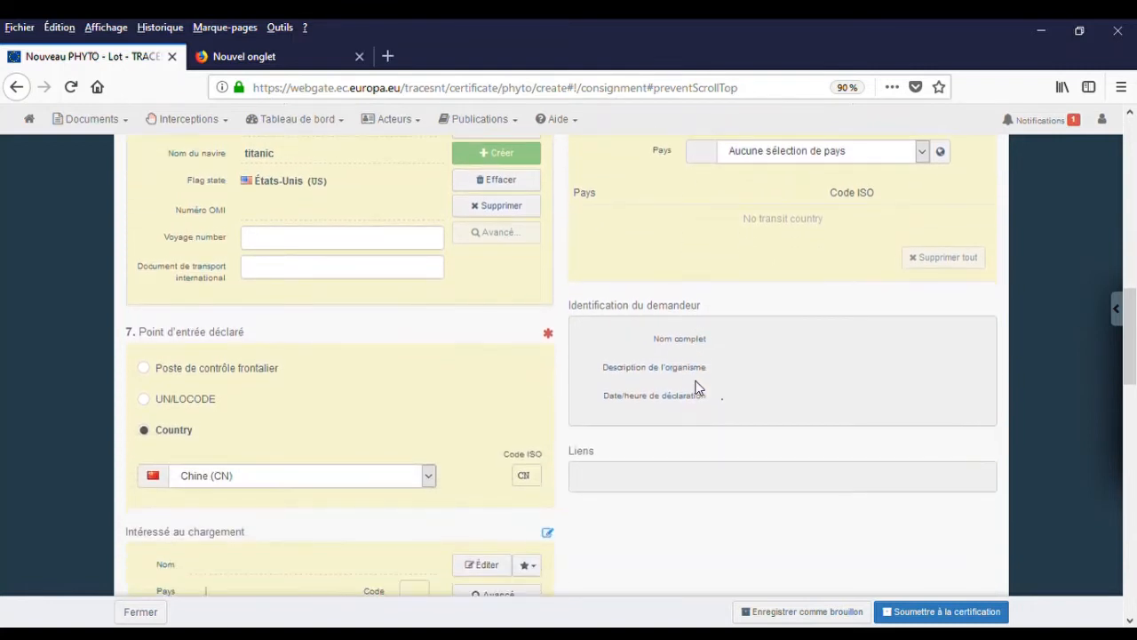
scroll(698, 388, "down", 1)
scroll(698, 389, "down", 1)
scroll(698, 389, "down", 5)
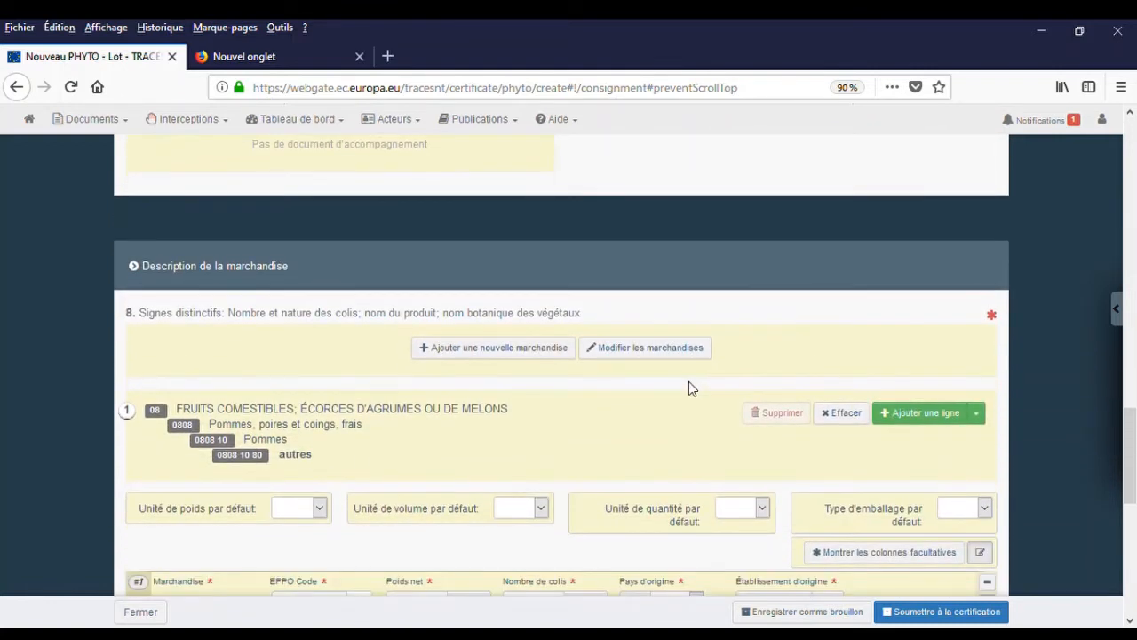
Set the EPPO code of commodity line 0808 10 80 to MABSD, Malus domestica.
scroll(686, 388, "down", 1)
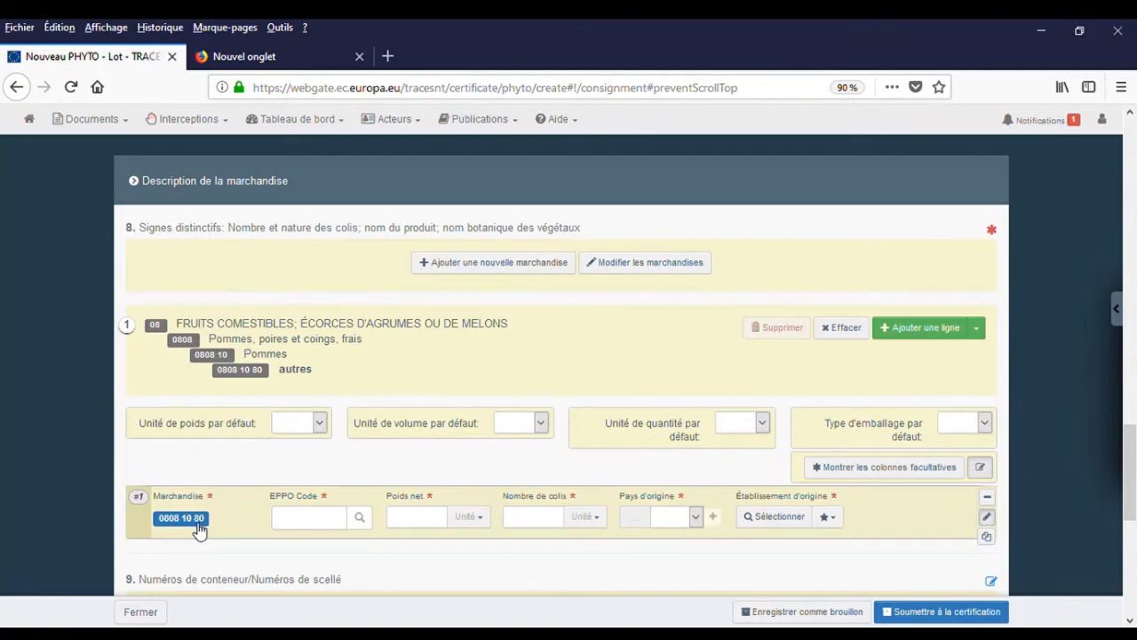
left_click(303, 523)
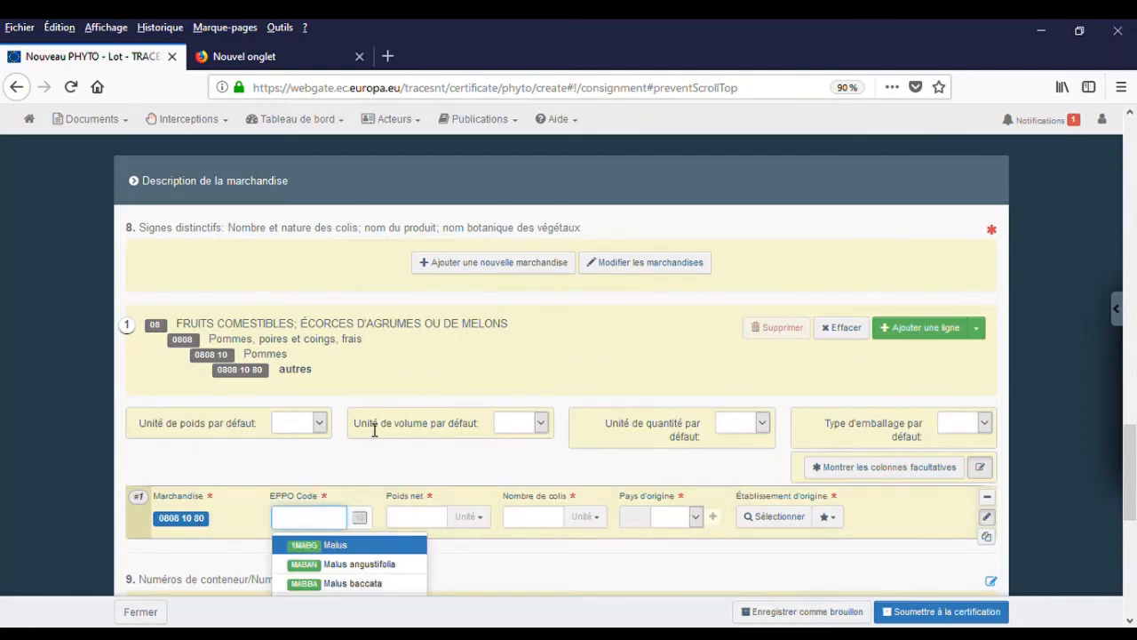
scroll(347, 424, "down", 2)
scroll(405, 400, "down", 2)
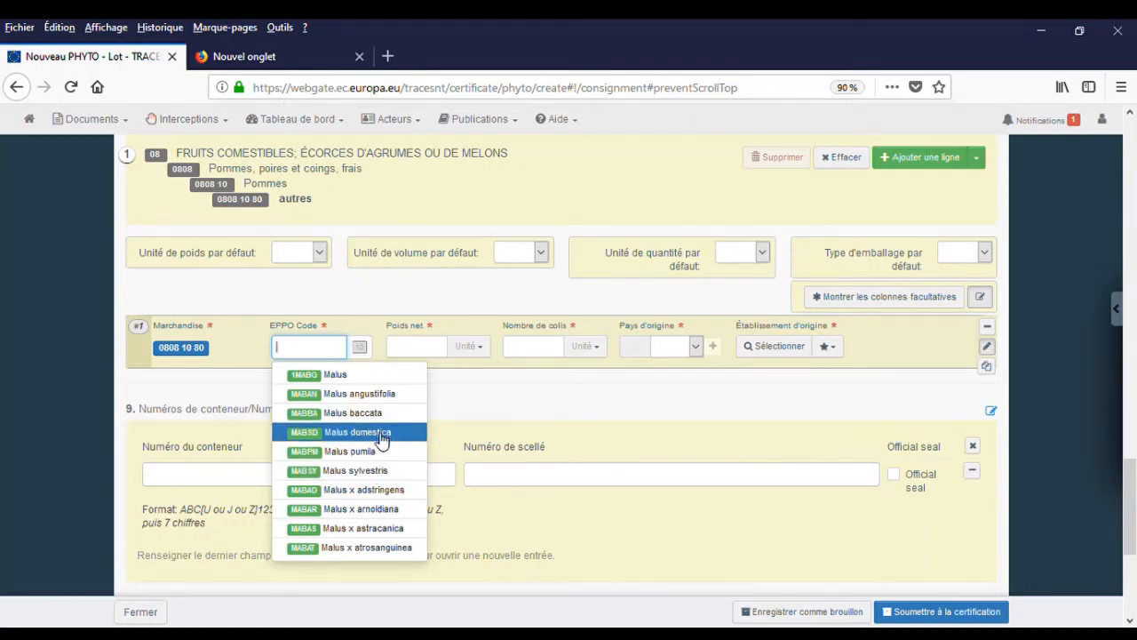
left_click(382, 436)
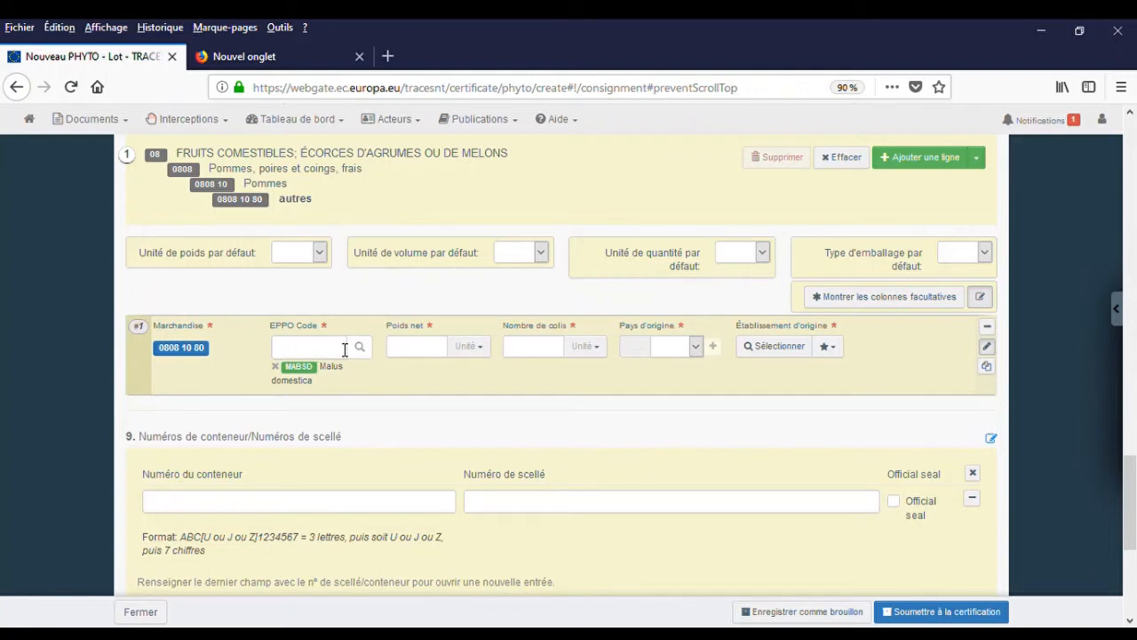
Enter 22000 kg net weight, 100 packages and origin France for the apple line.
left_click(433, 352)
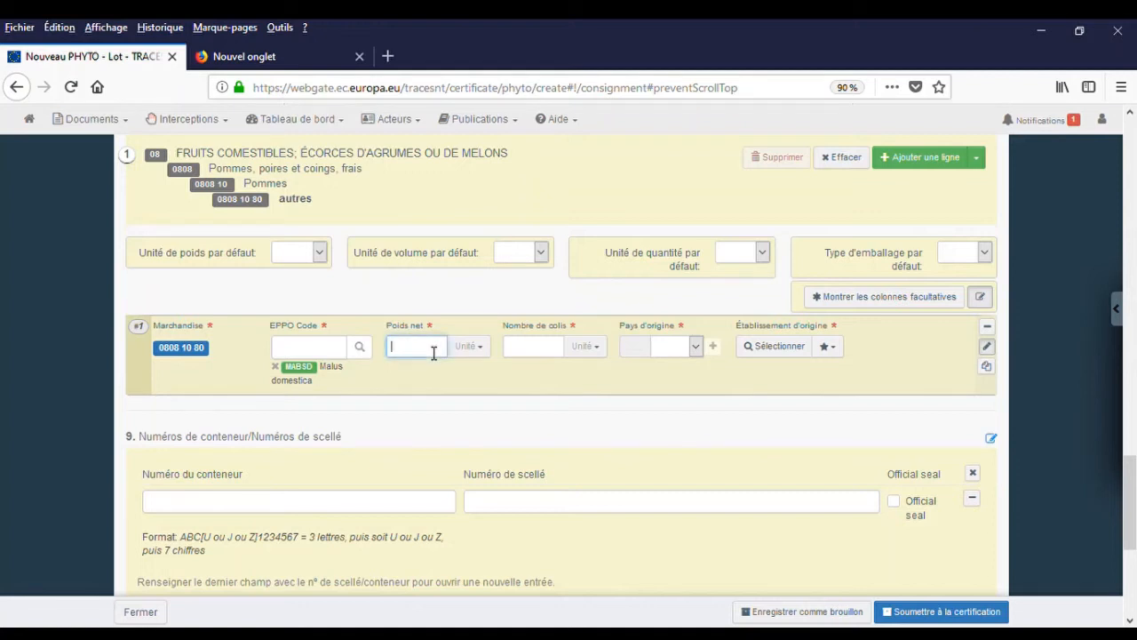
type("22000")
left_click(489, 348)
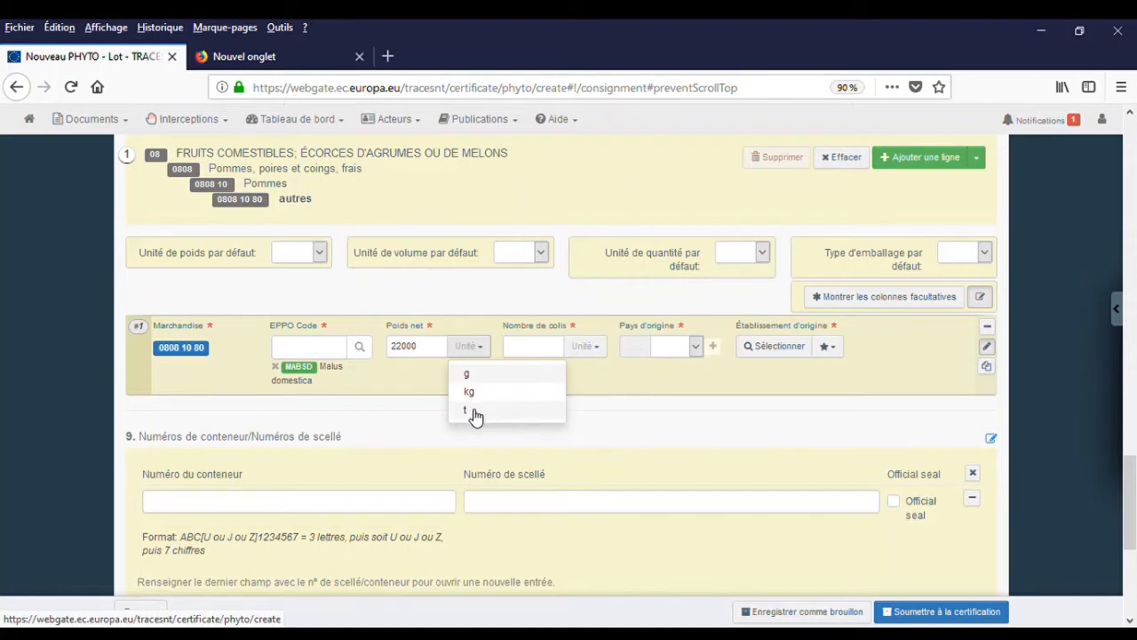
left_click(480, 397)
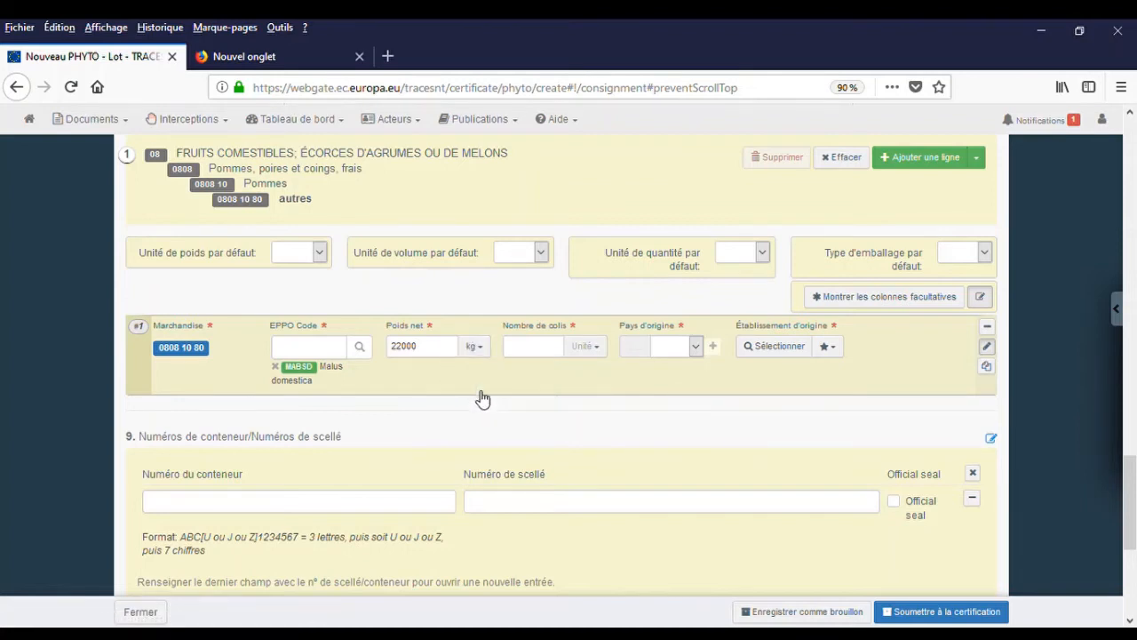
left_click(547, 351)
type("10")
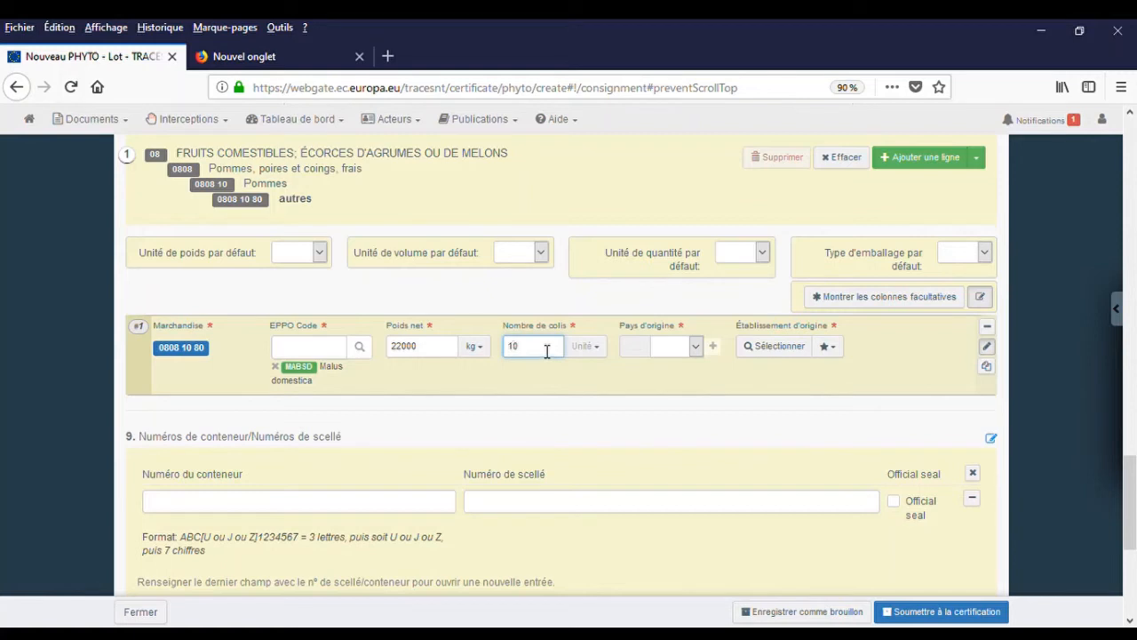
type("0")
key("Tab")
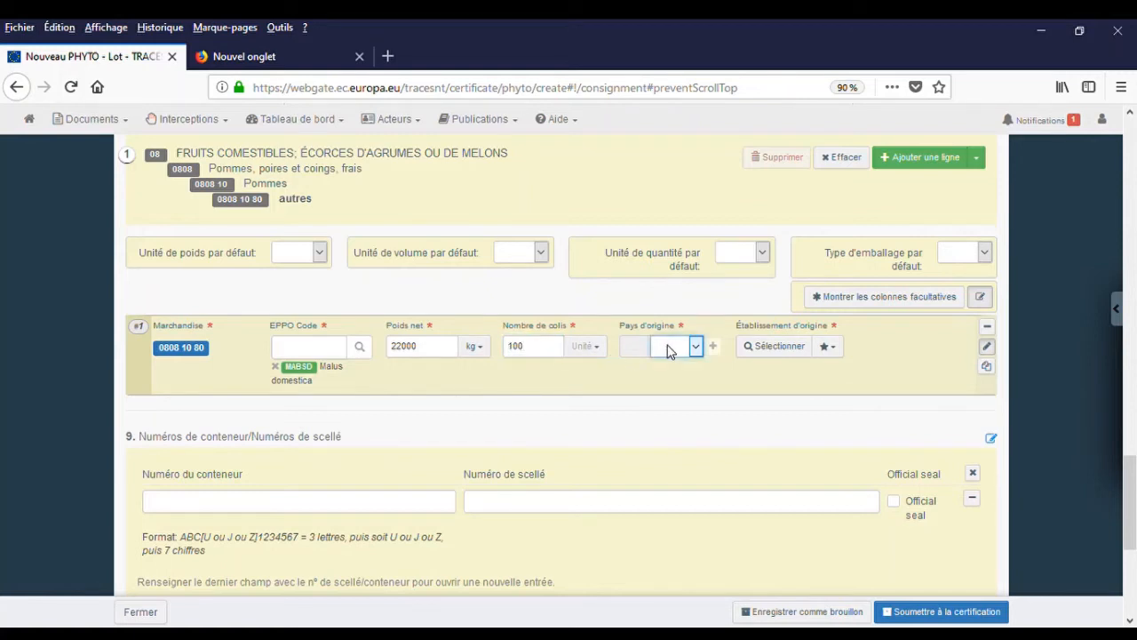
type("f")
left_click(656, 436)
In the establishment-of-origin search, list the establishments registered in France.
left_click(780, 347)
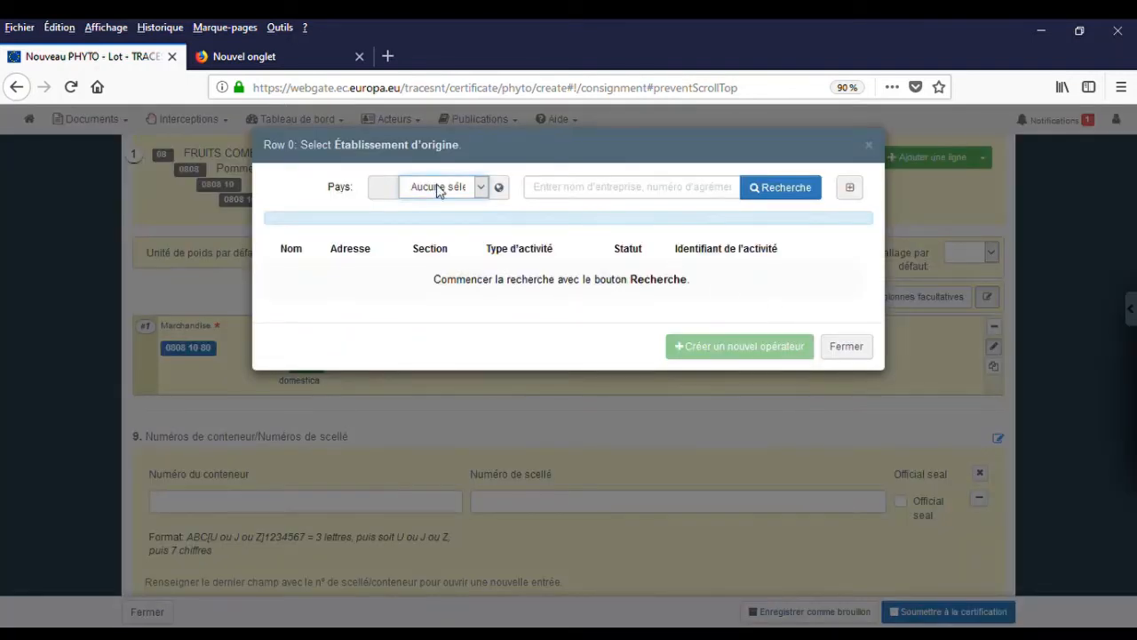
type("fr")
left_click(646, 194)
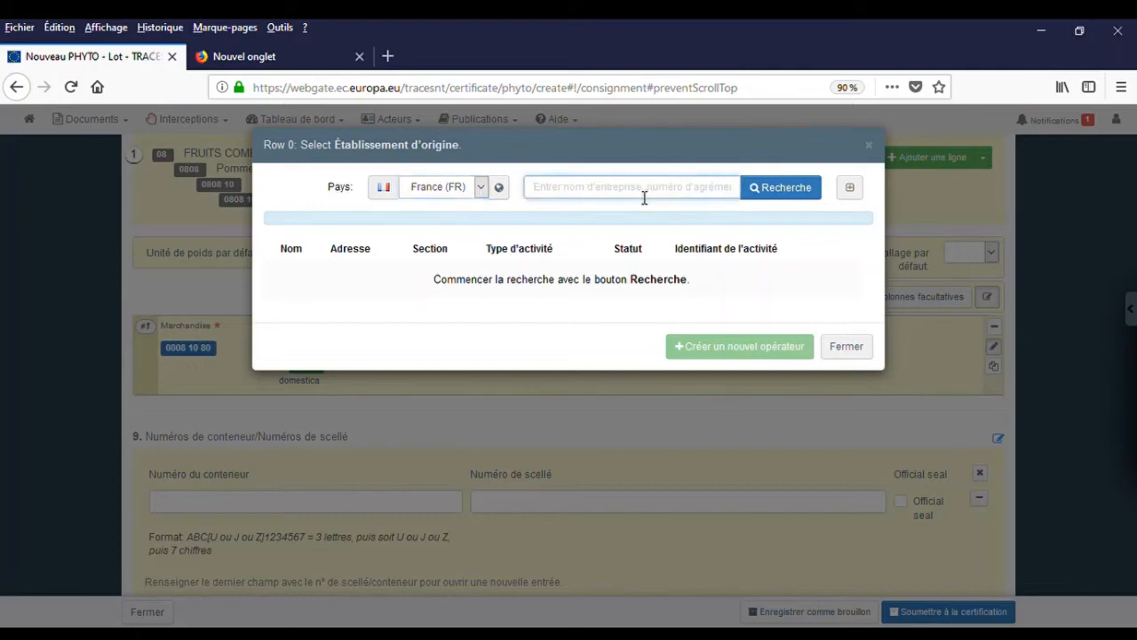
type("CA")
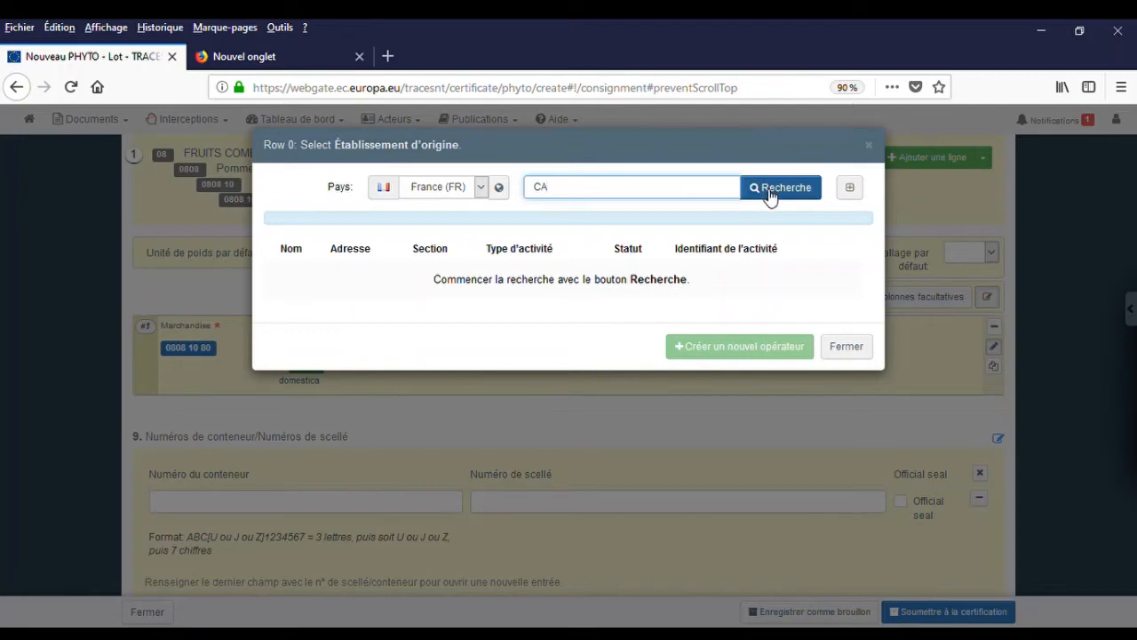
double_click(539, 194)
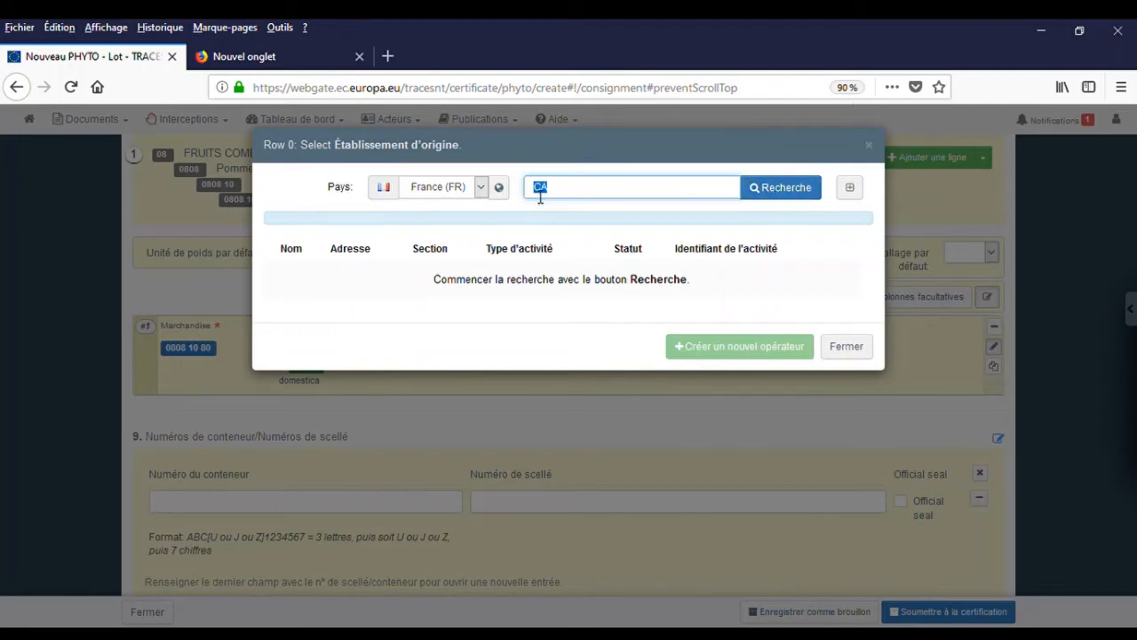
key("BackSpace")
left_click(771, 191)
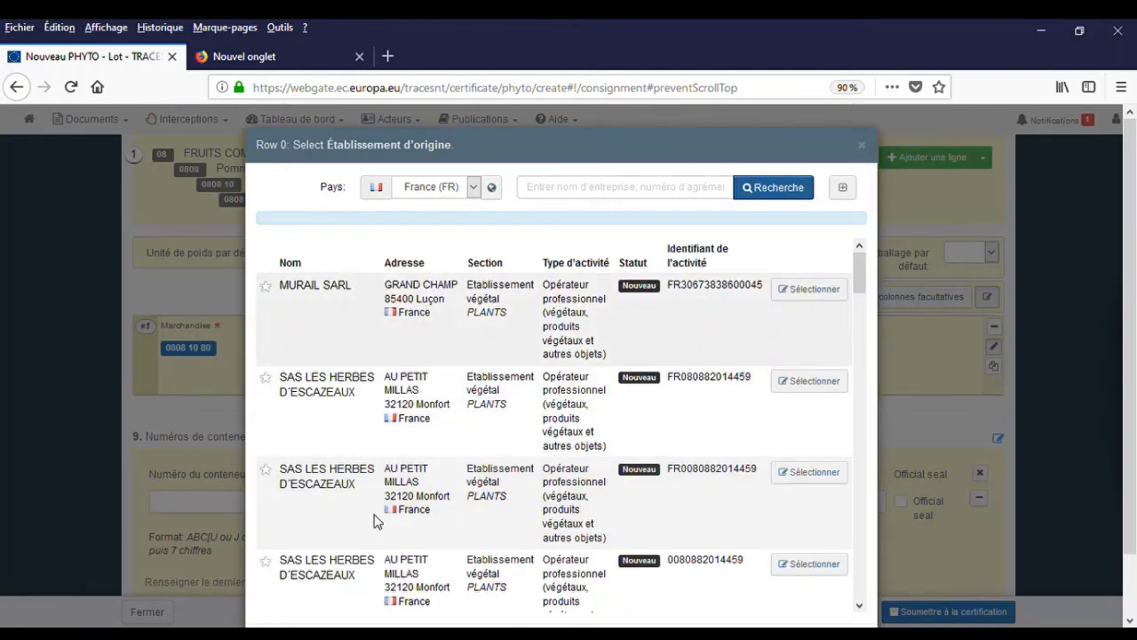
scroll(379, 522, "down", 3)
scroll(383, 526, "up", 3)
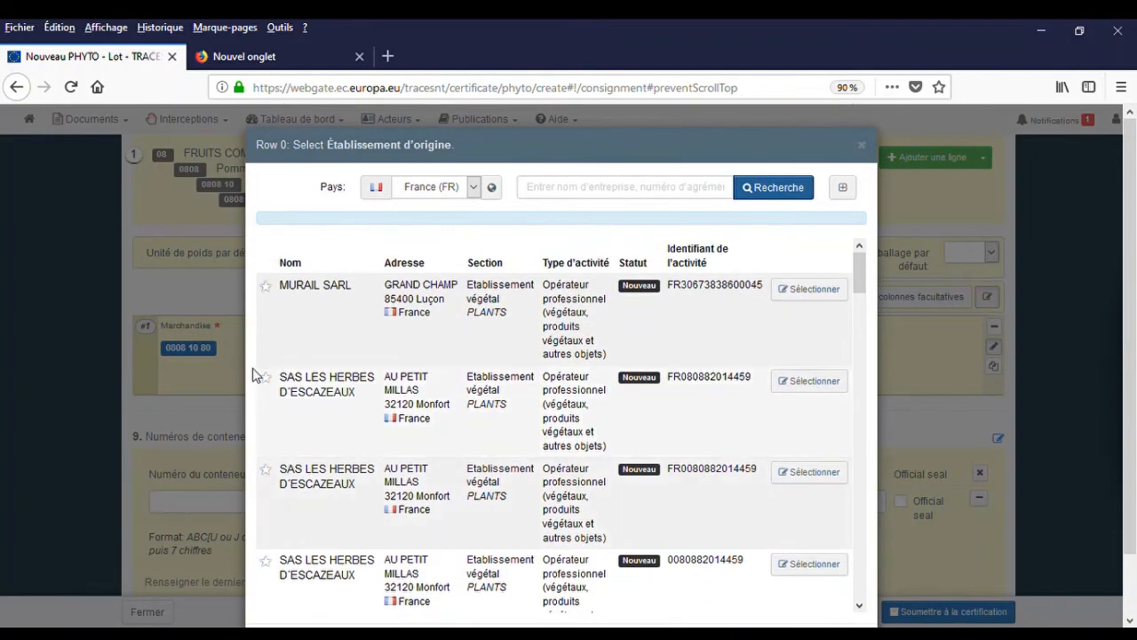
left_click(601, 191)
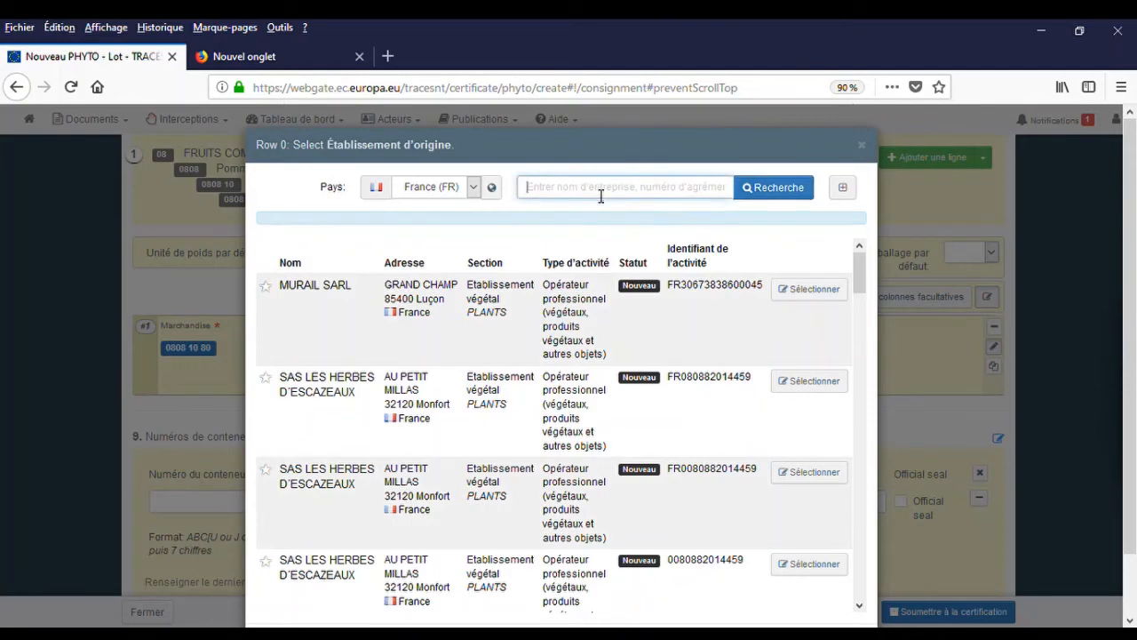
type("CAMAGALINE")
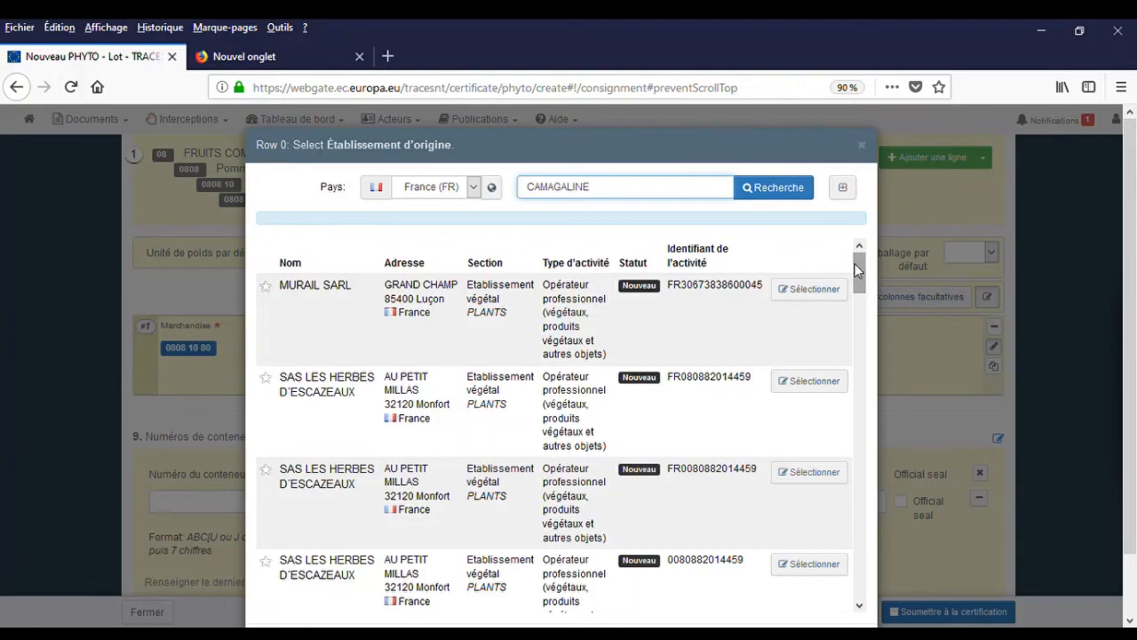
left_click_drag(858, 271, 812, 213)
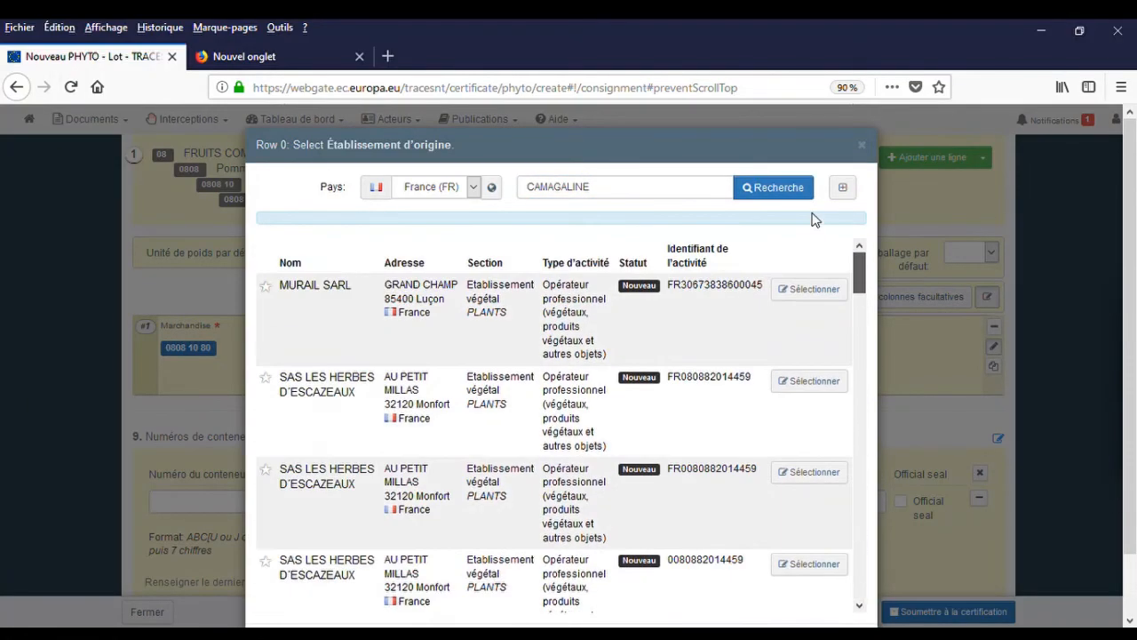
left_click(611, 187)
key("Return")
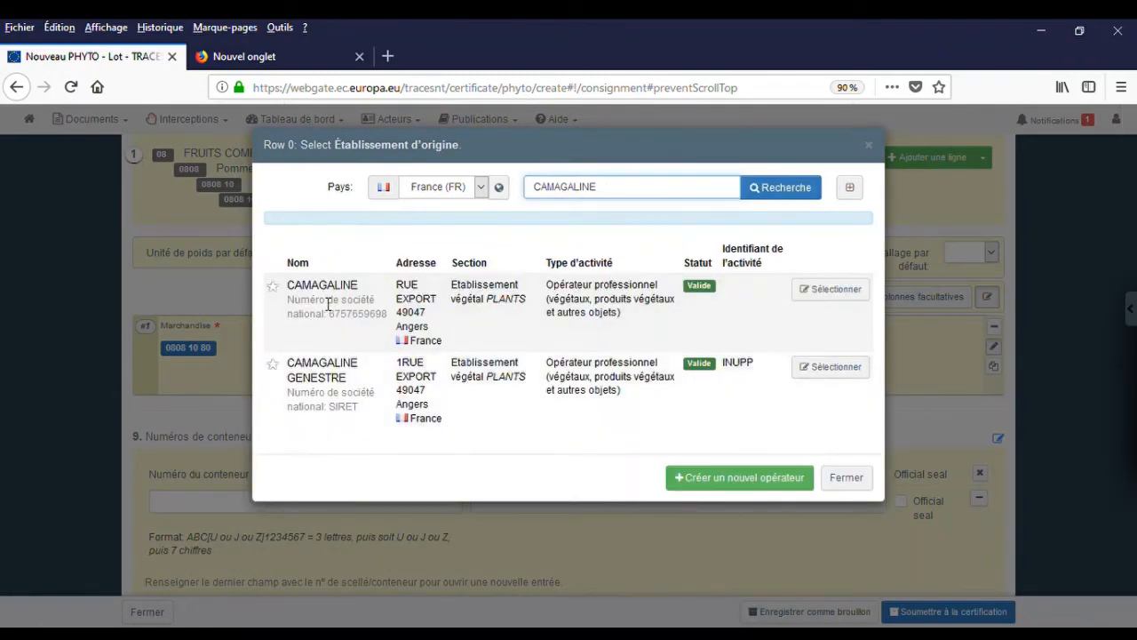
left_click(272, 365)
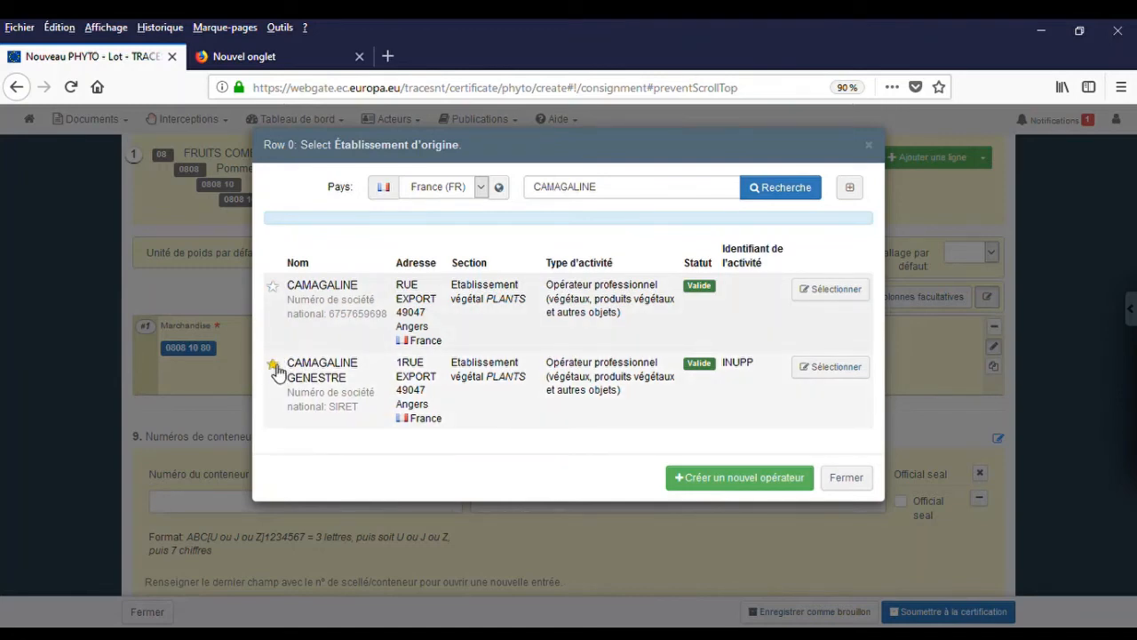
left_click(845, 372)
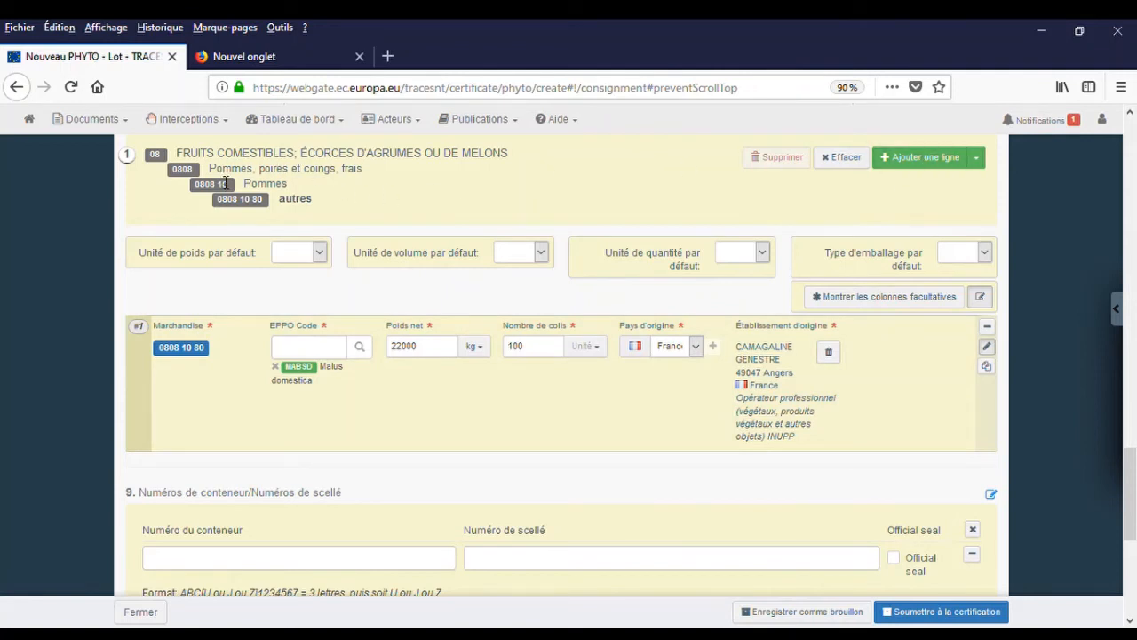
Add a second line with EPPO code Malus domestica, 40 kg net and 2 packages.
left_click(942, 165)
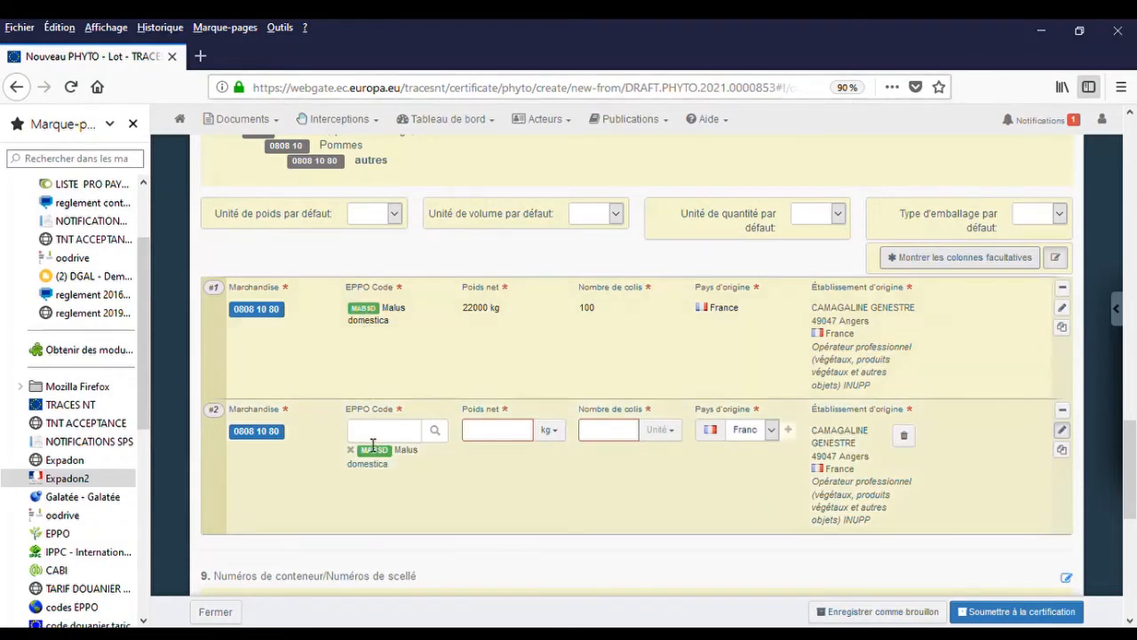
left_click(372, 442)
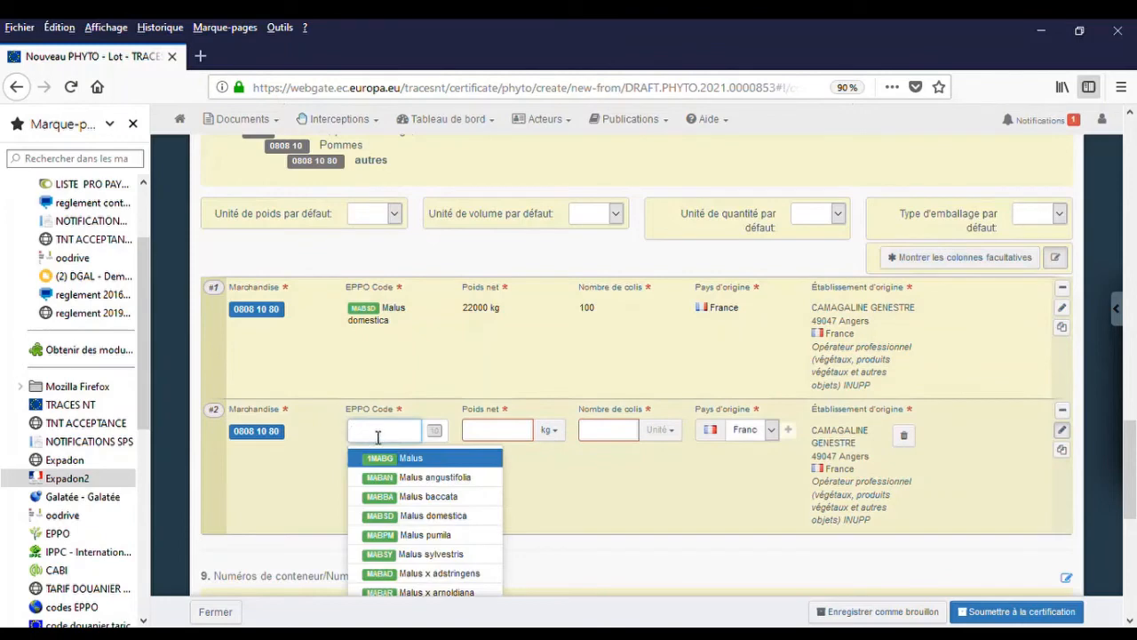
left_click(392, 521)
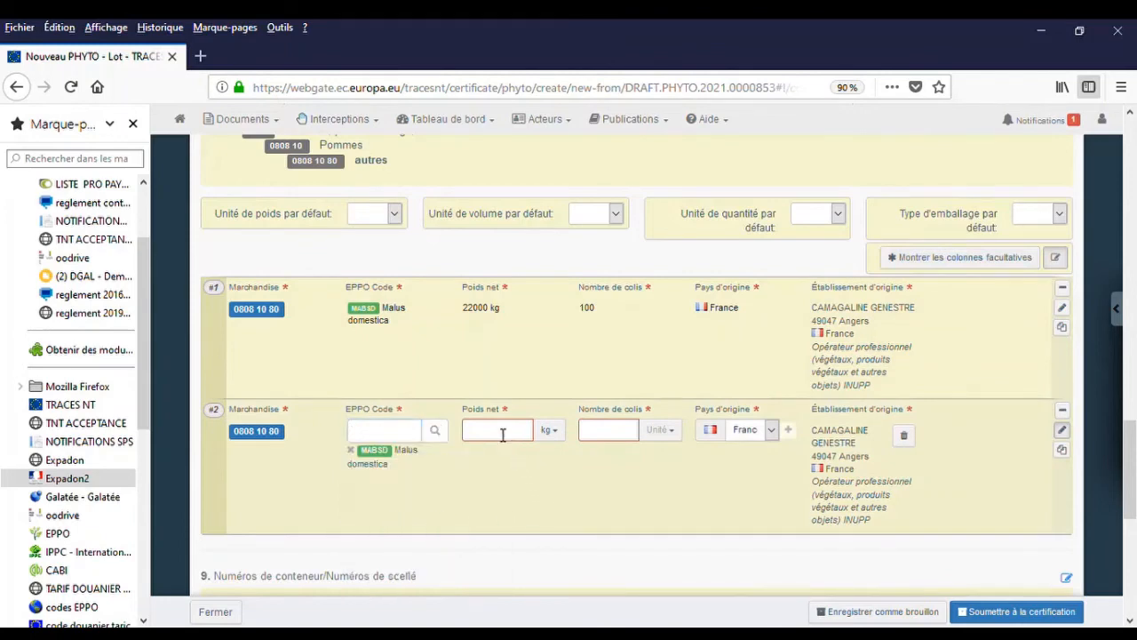
left_click(501, 432)
type("40")
left_click(615, 433)
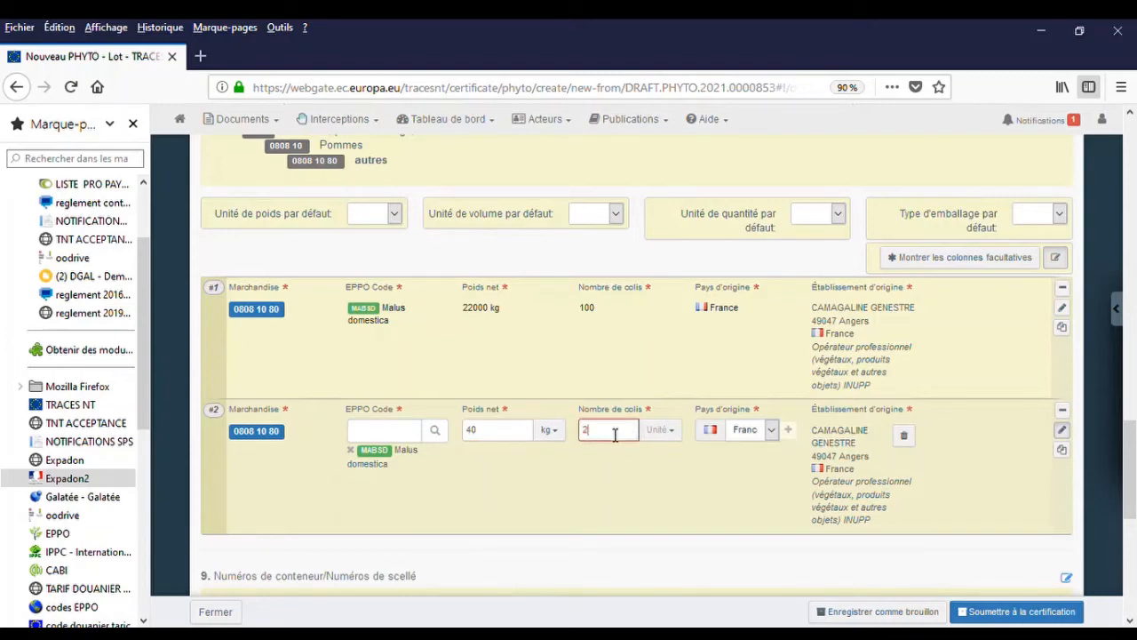
type("2")
left_click(655, 460)
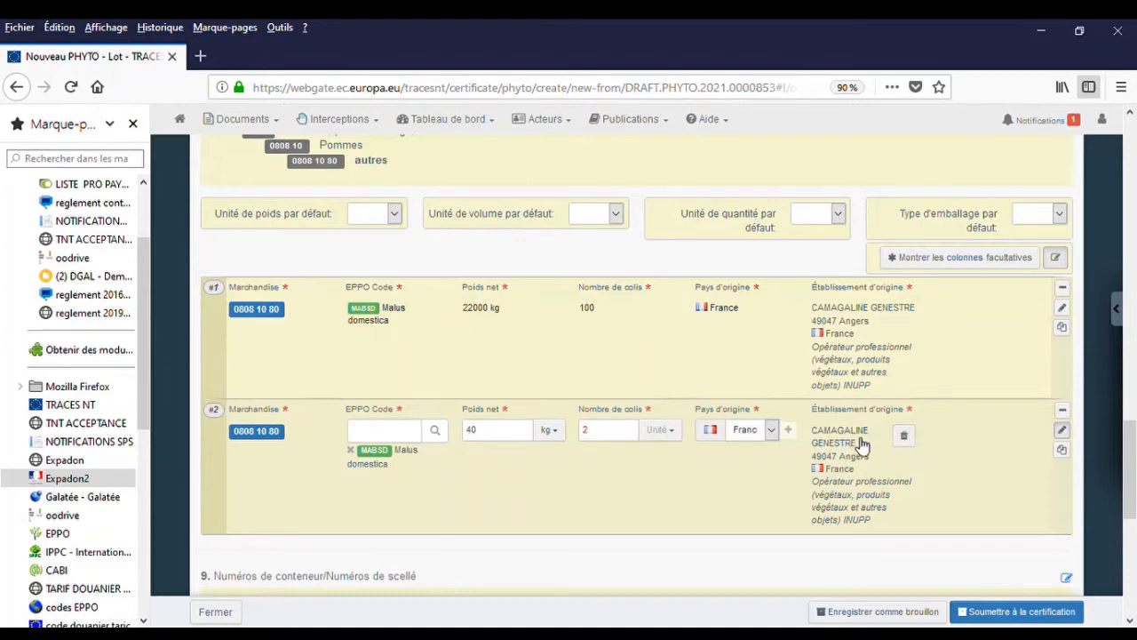
Set row #2's establishment of origin to CAMAGALINE GENESTRE from the favourites list.
left_click(905, 435)
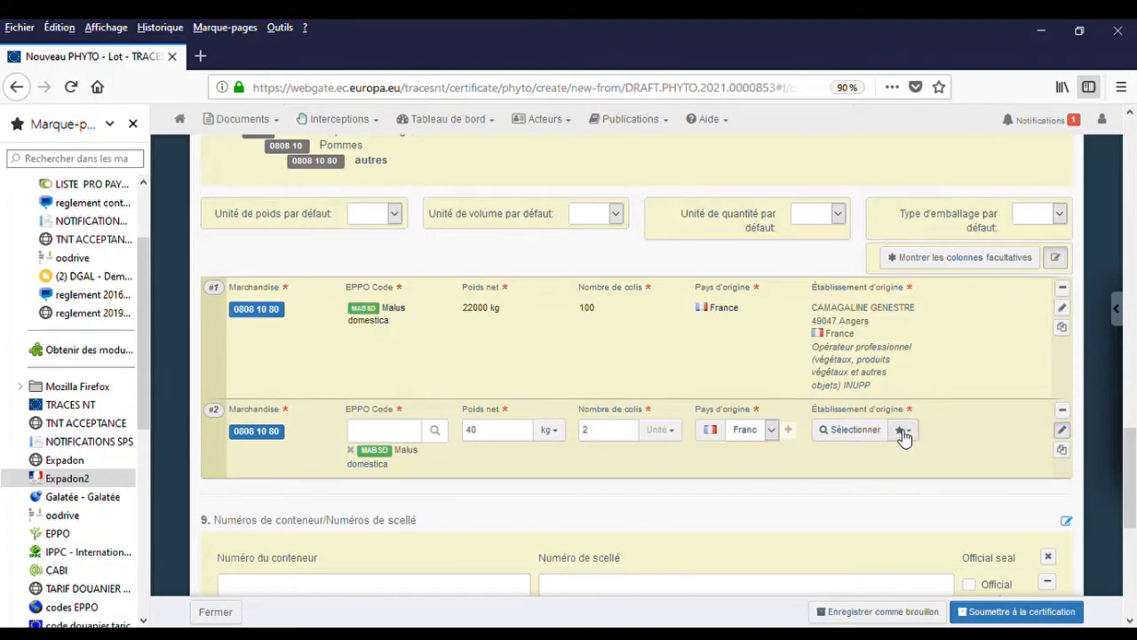
left_click(904, 433)
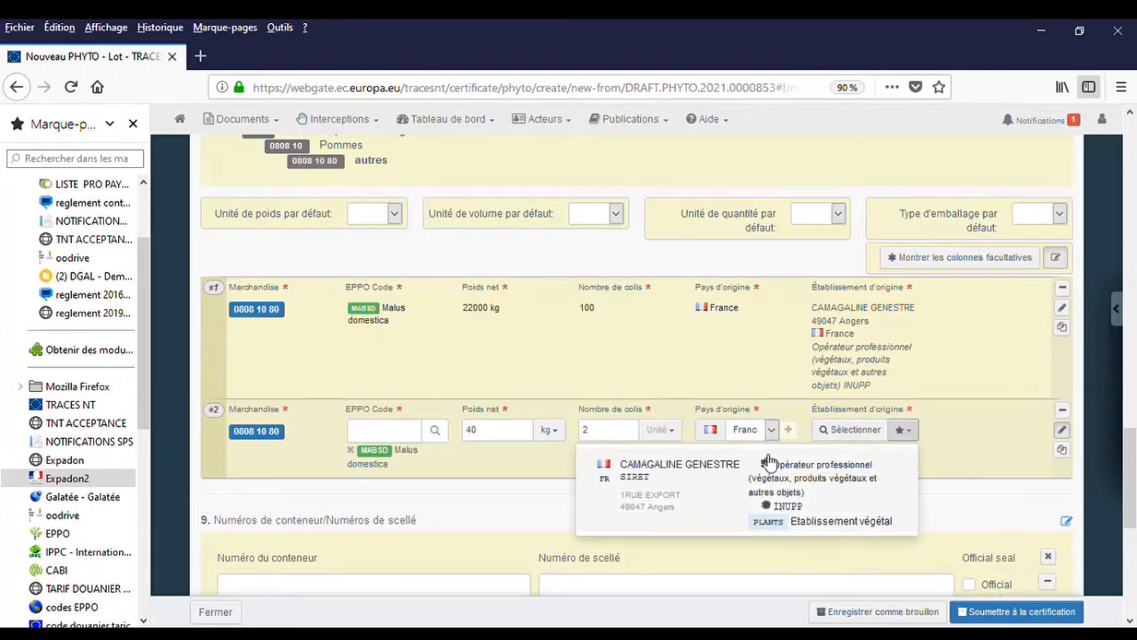
left_click(663, 474)
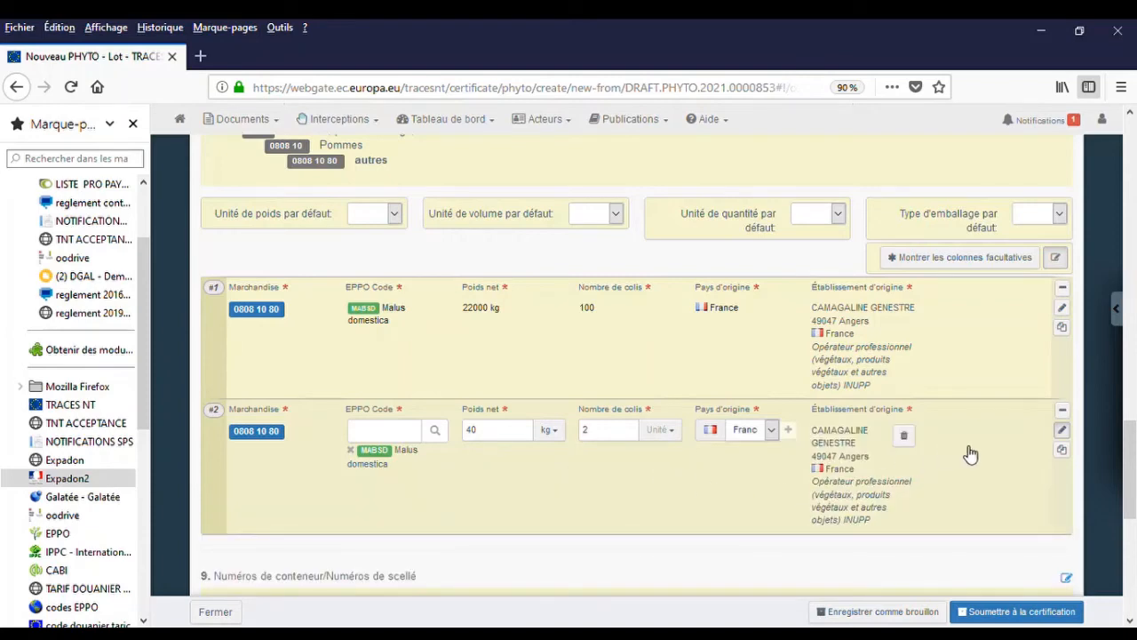
Show the optional columns and check GALA in row #2's Signes distinctifs.
left_click(972, 259)
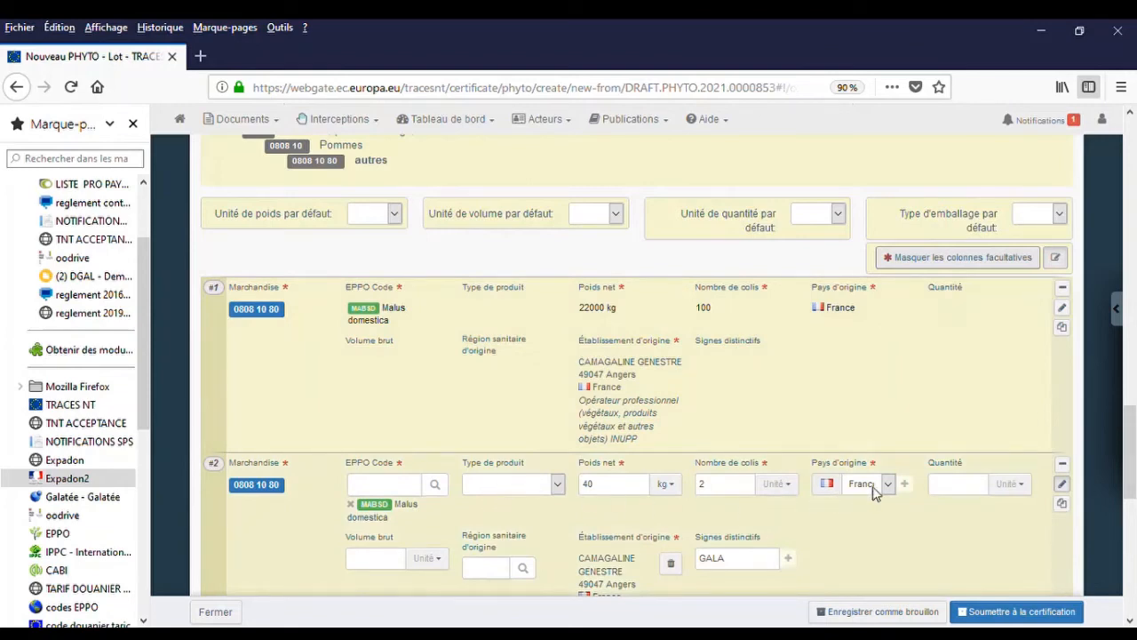
left_click(1023, 488)
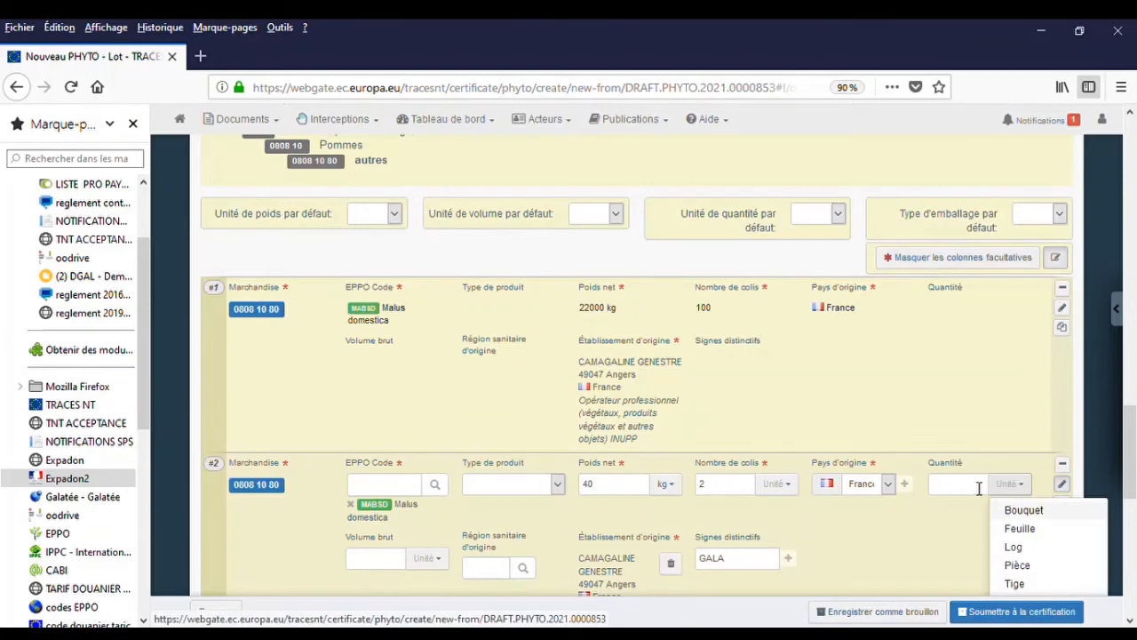
scroll(979, 488, "down", 2)
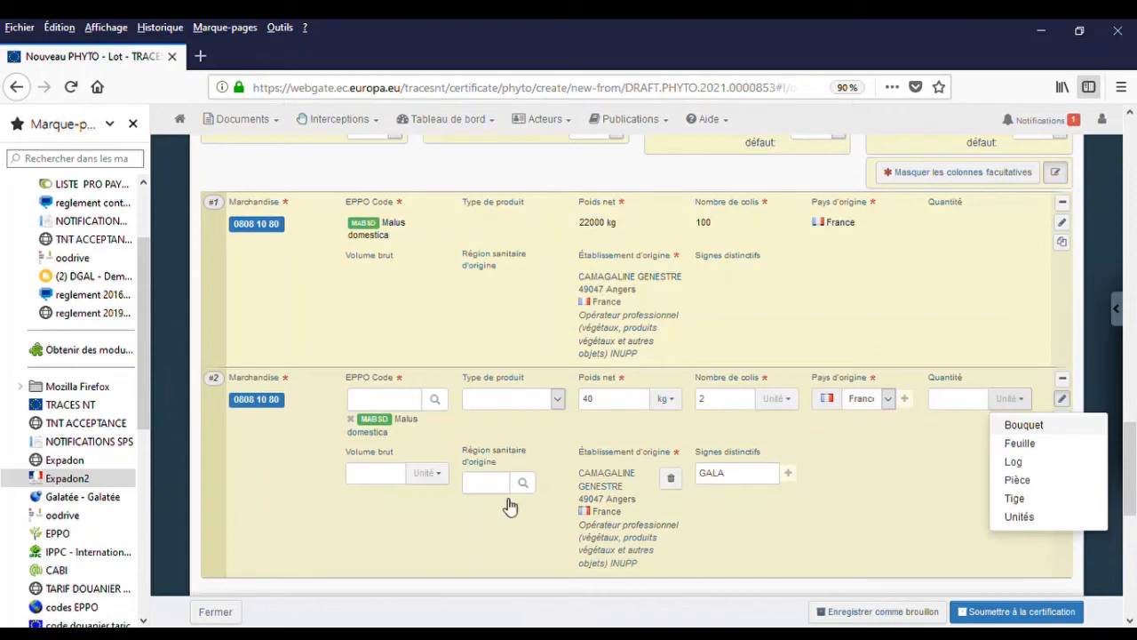
left_click(744, 480)
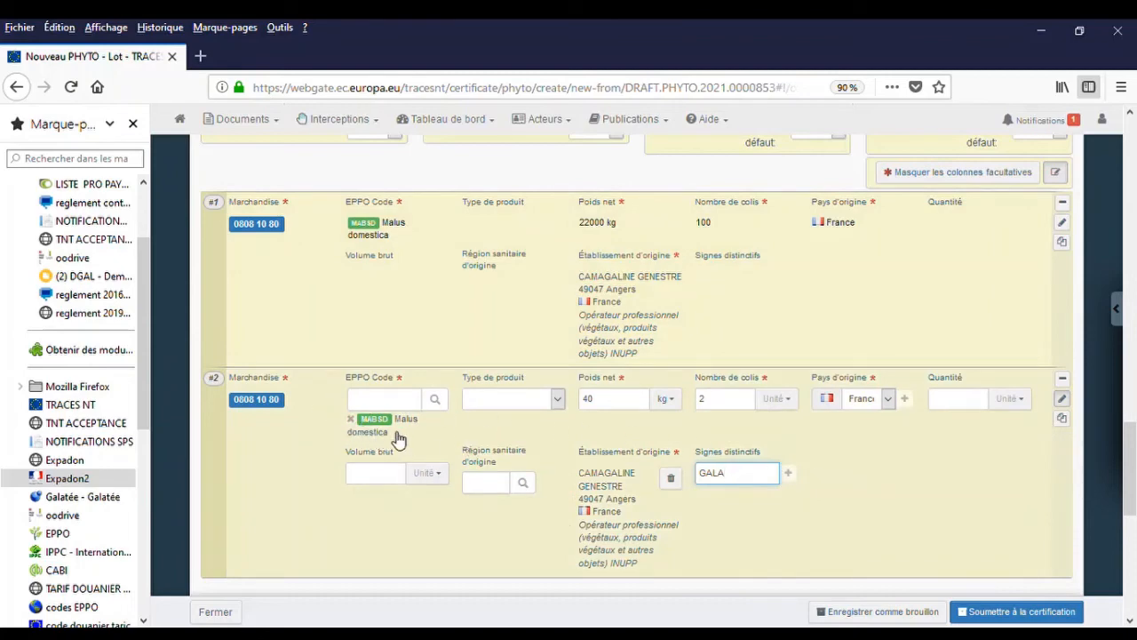
Confirm row #2 and delete the duplicated row #3.
left_click(1064, 420)
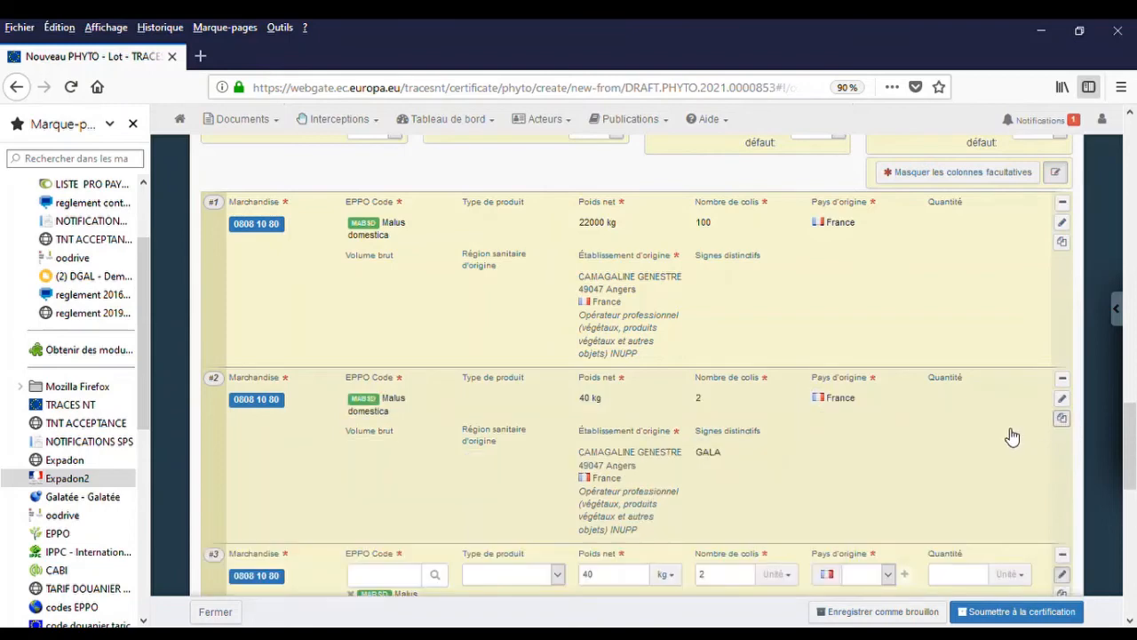
scroll(1011, 436, "down", 3)
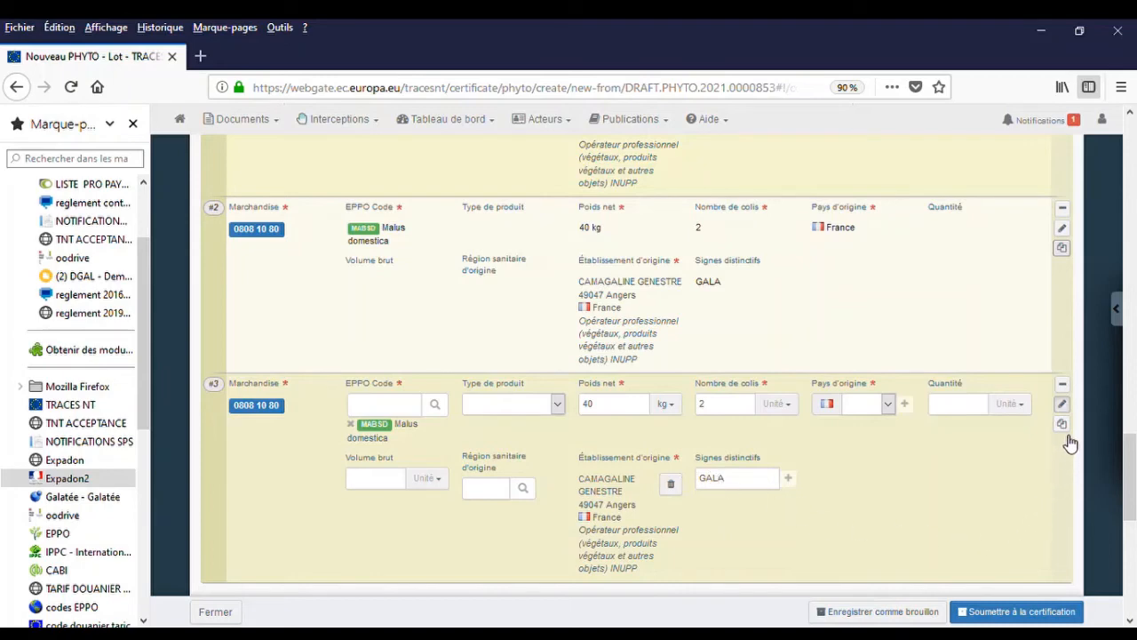
left_click(1067, 389)
left_click(1064, 386)
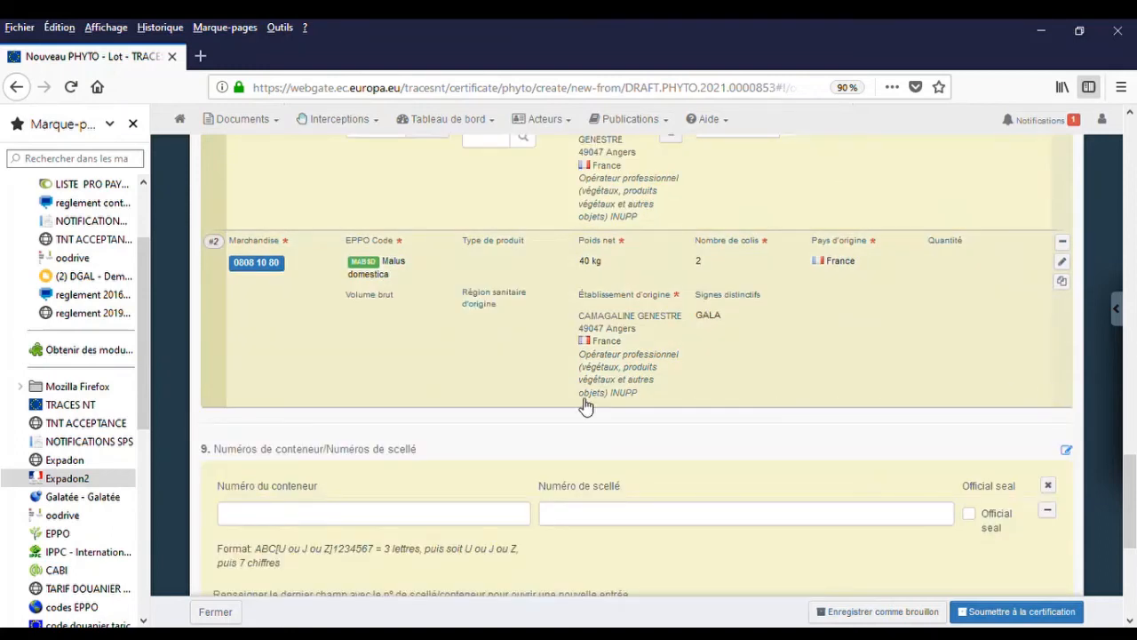
scroll(538, 395, "up", 5)
scroll(531, 393, "up", 6)
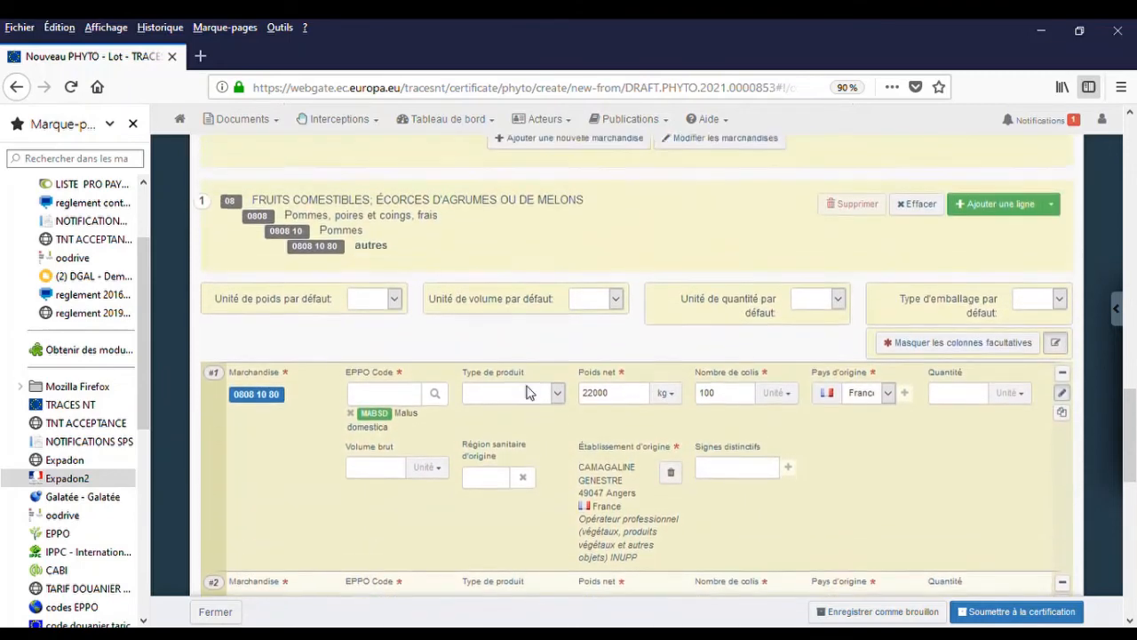
Search commodity code 10019900 and add wheat 1001 99 00 autres to the selected goods.
scroll(506, 379, "up", 2)
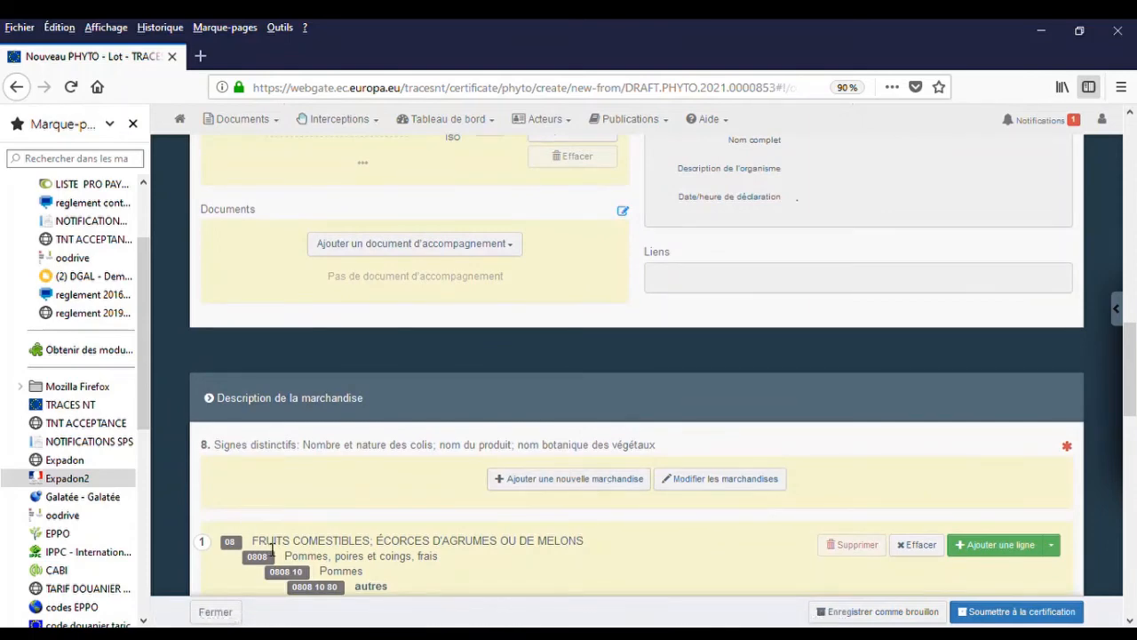
left_click(555, 487)
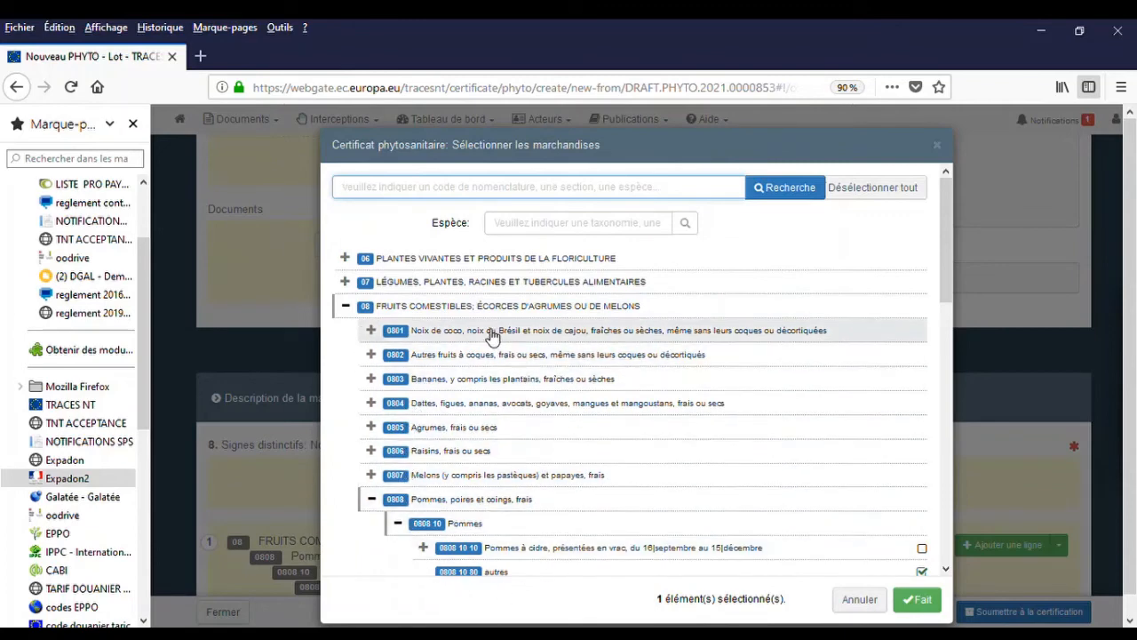
left_click(393, 196)
type("1001")
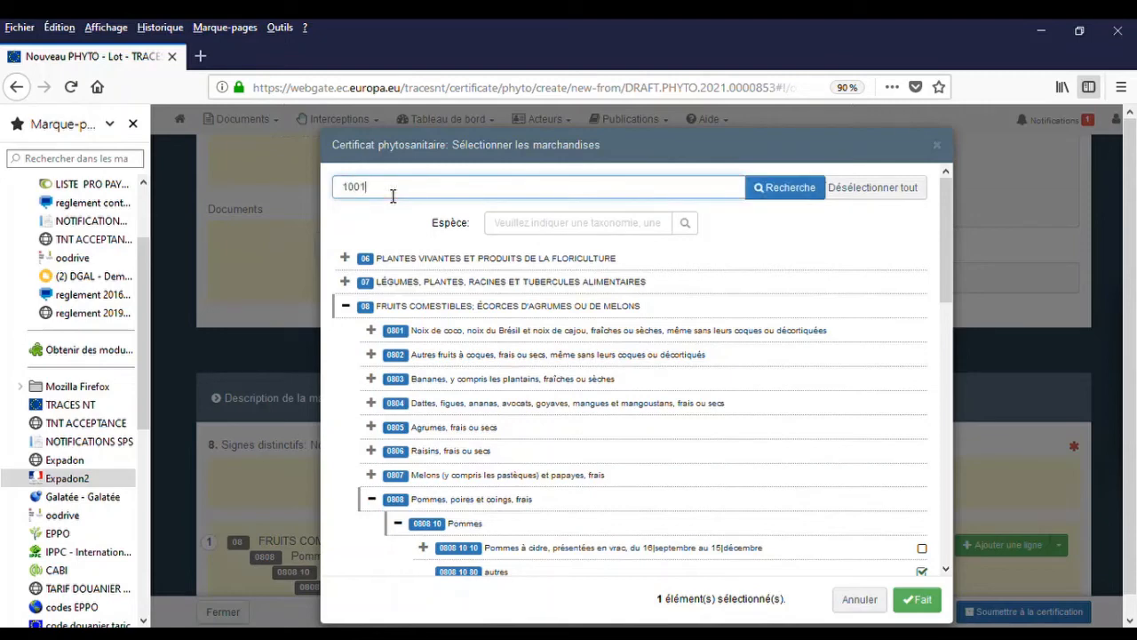
type("9900")
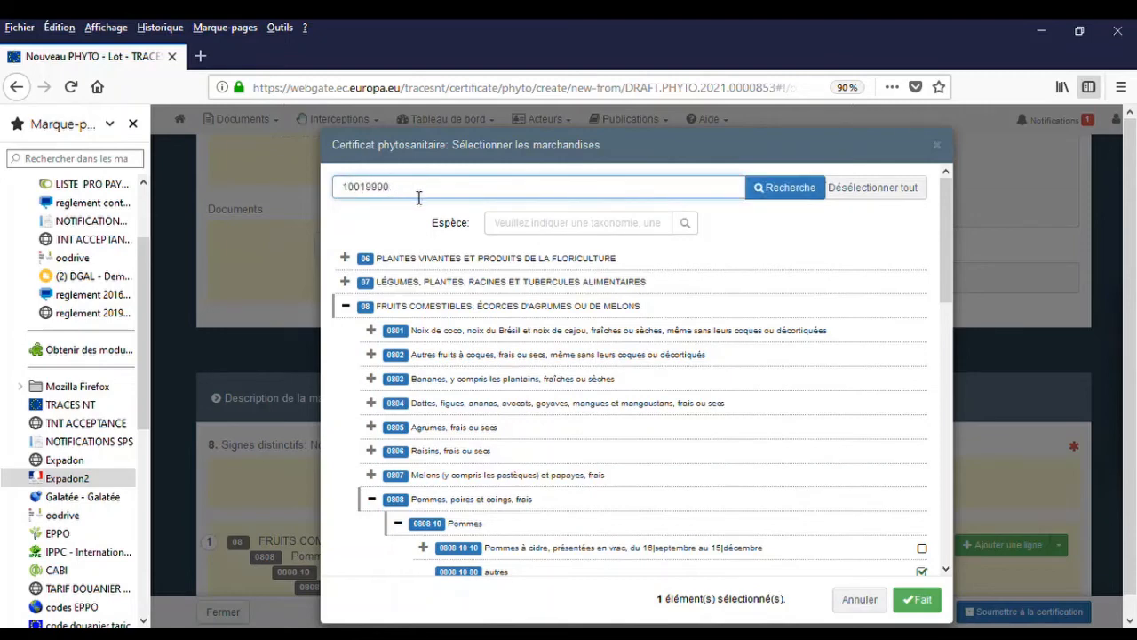
left_click(804, 194)
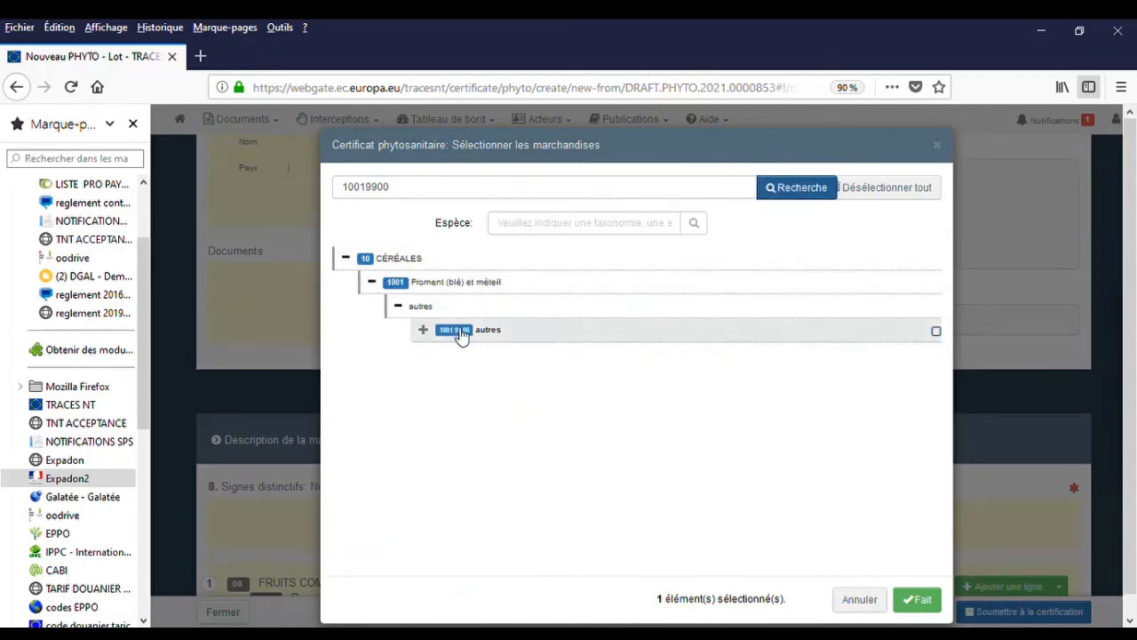
left_click(936, 333)
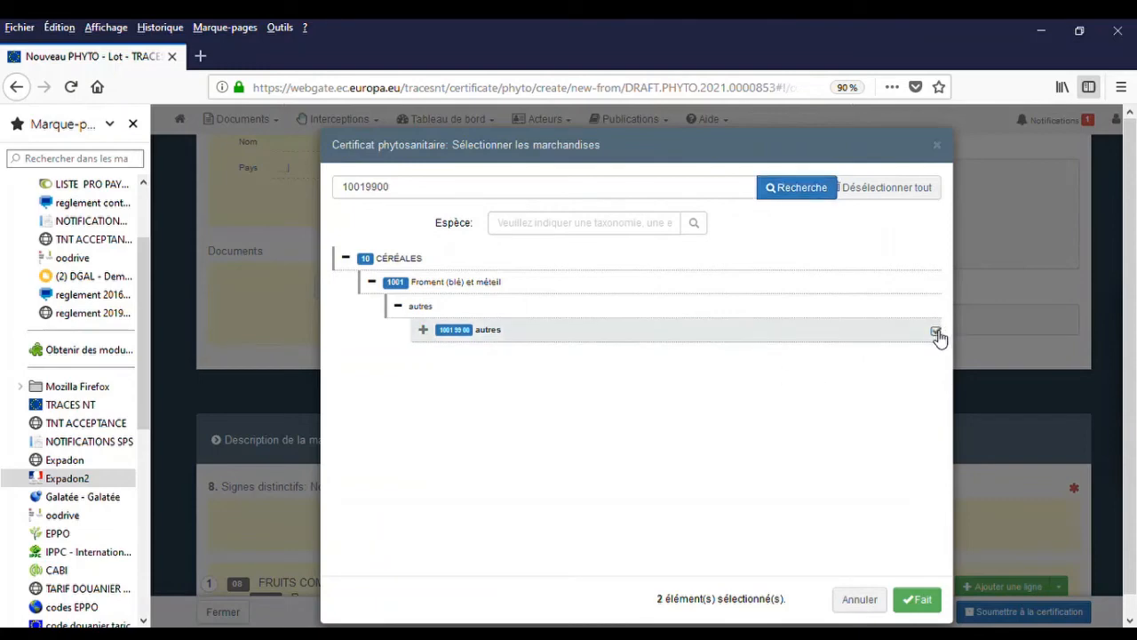
left_click(919, 600)
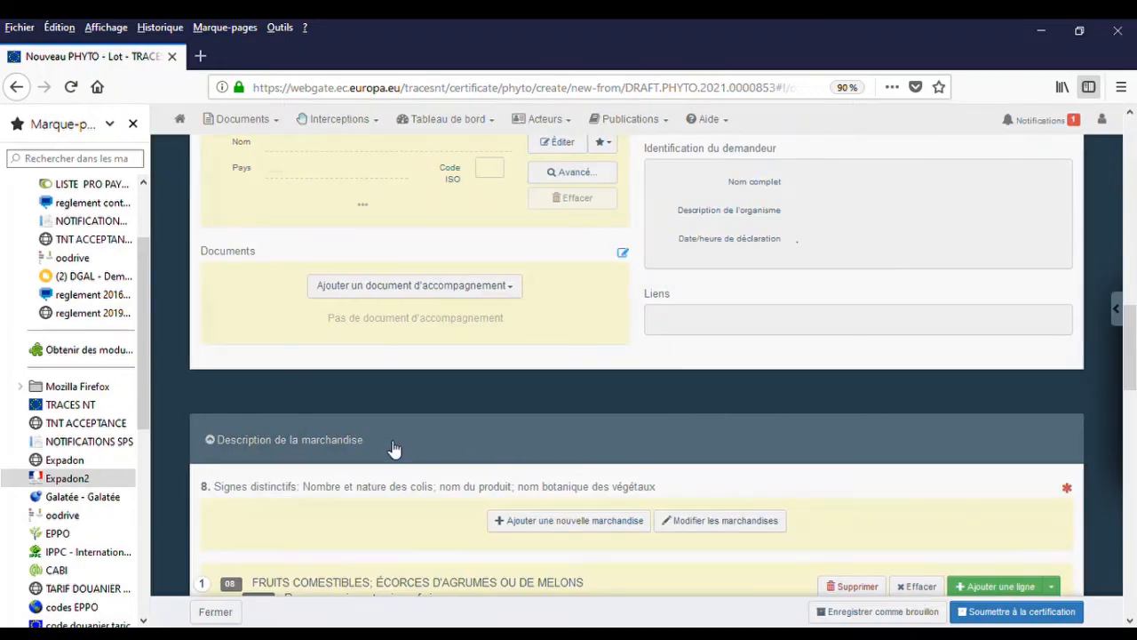
Give wheat line #3 EPPO code TRZAX Triticum aestivum and net weight 50000 t.
scroll(394, 449, "down", 6)
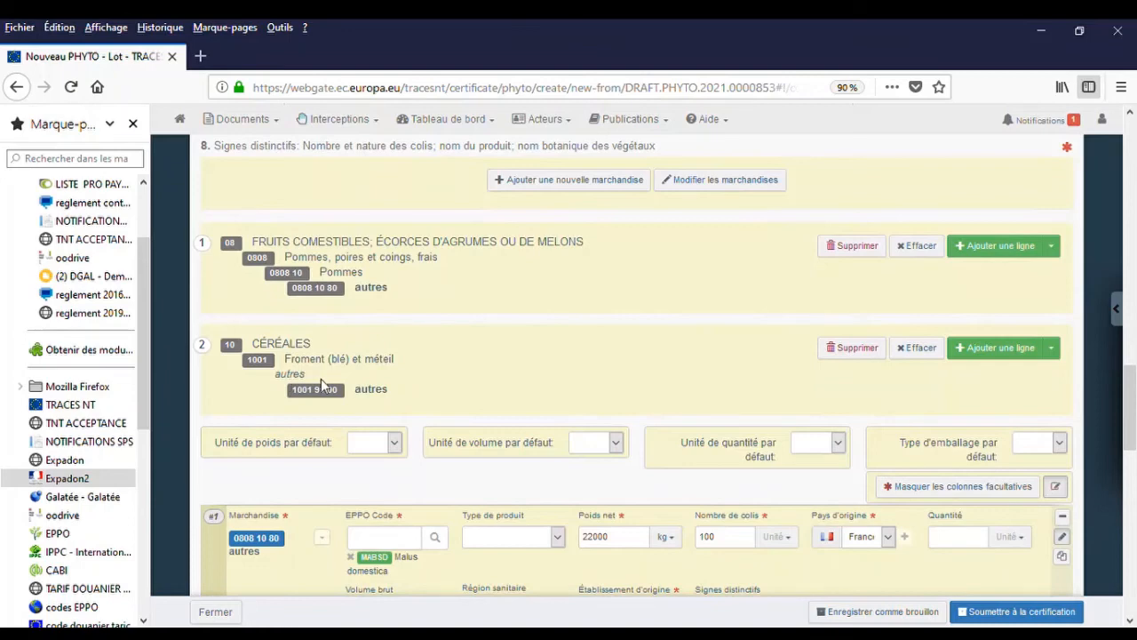
scroll(321, 382, "down", 3)
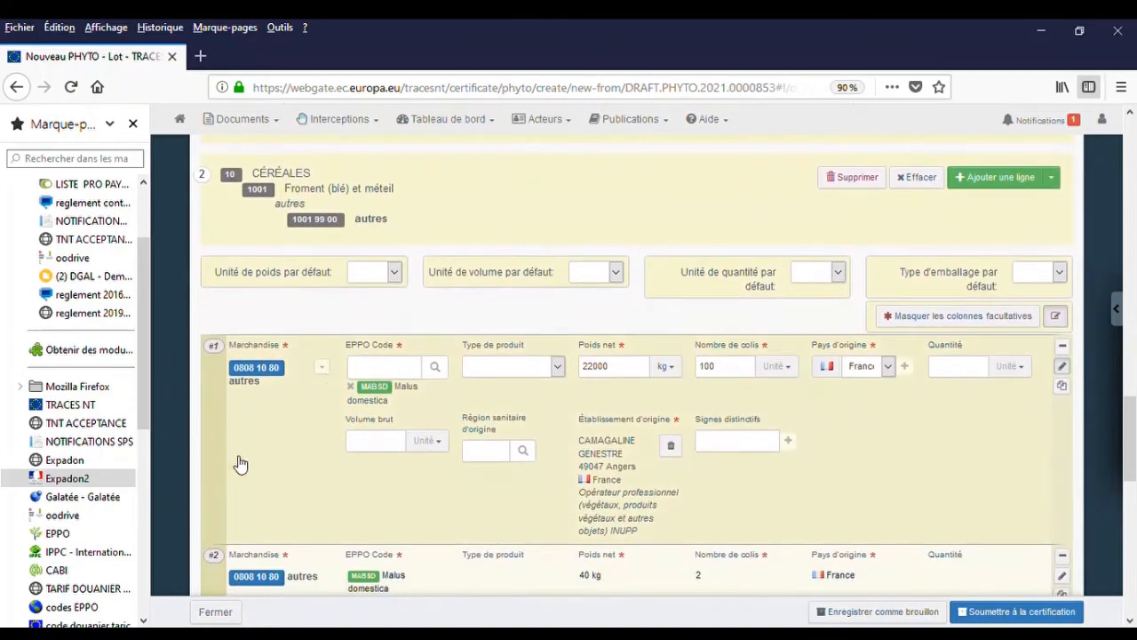
scroll(316, 405, "down", 7)
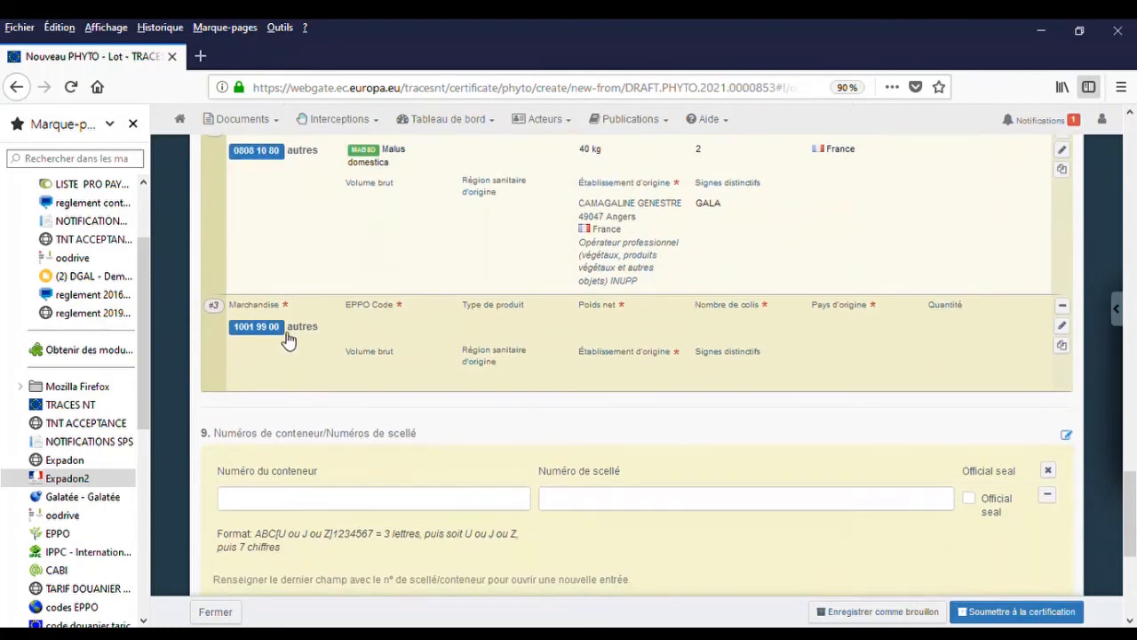
left_click(383, 331)
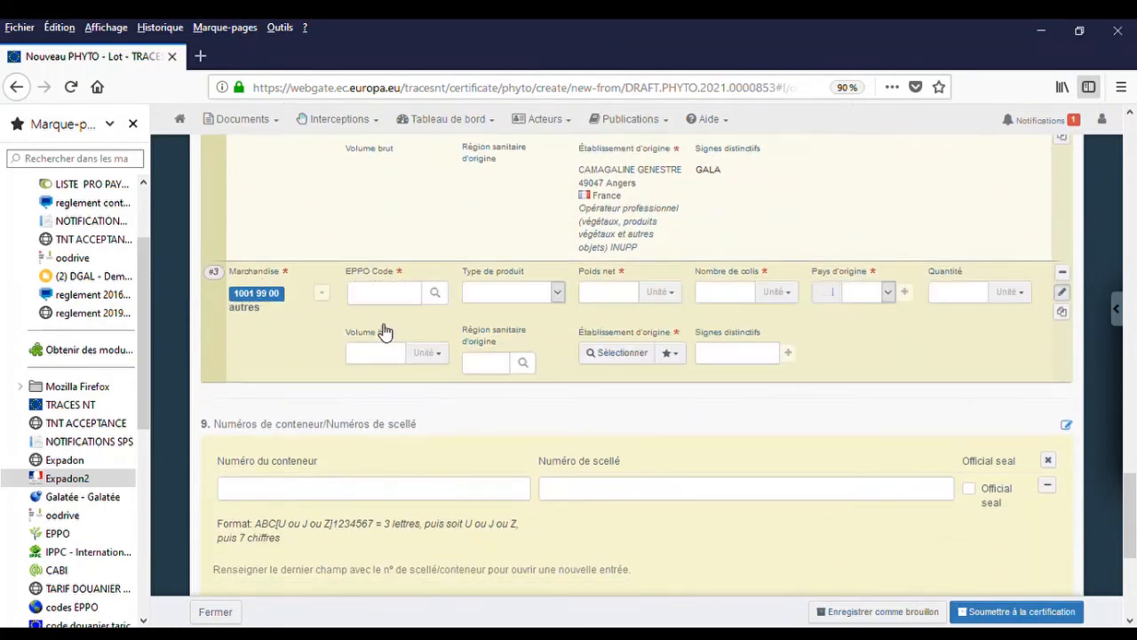
left_click(403, 299)
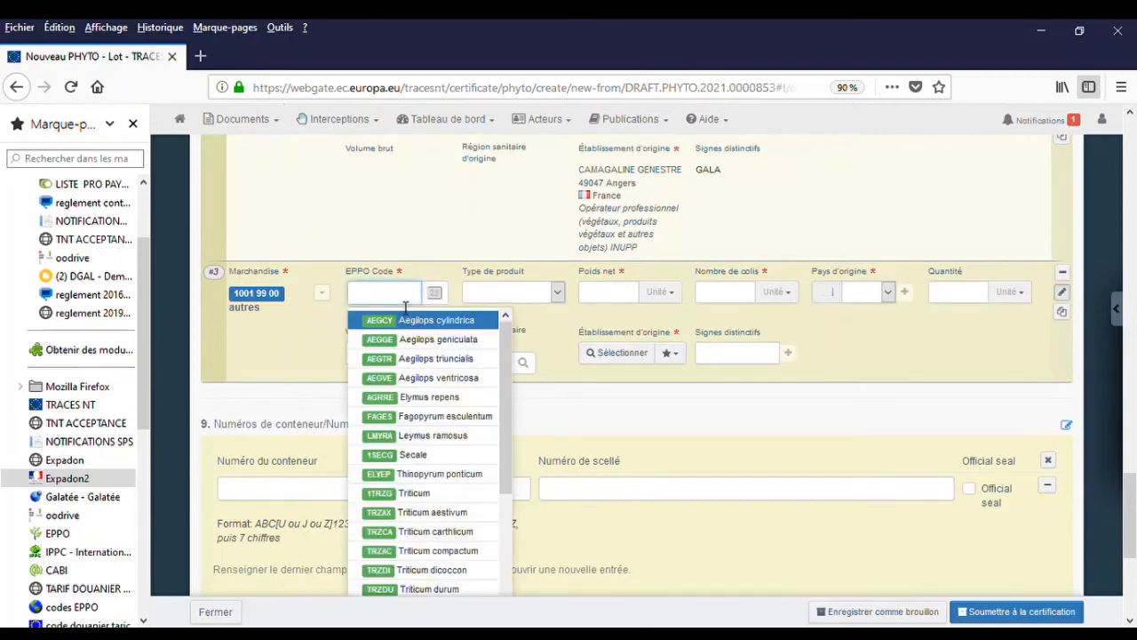
left_click(426, 515)
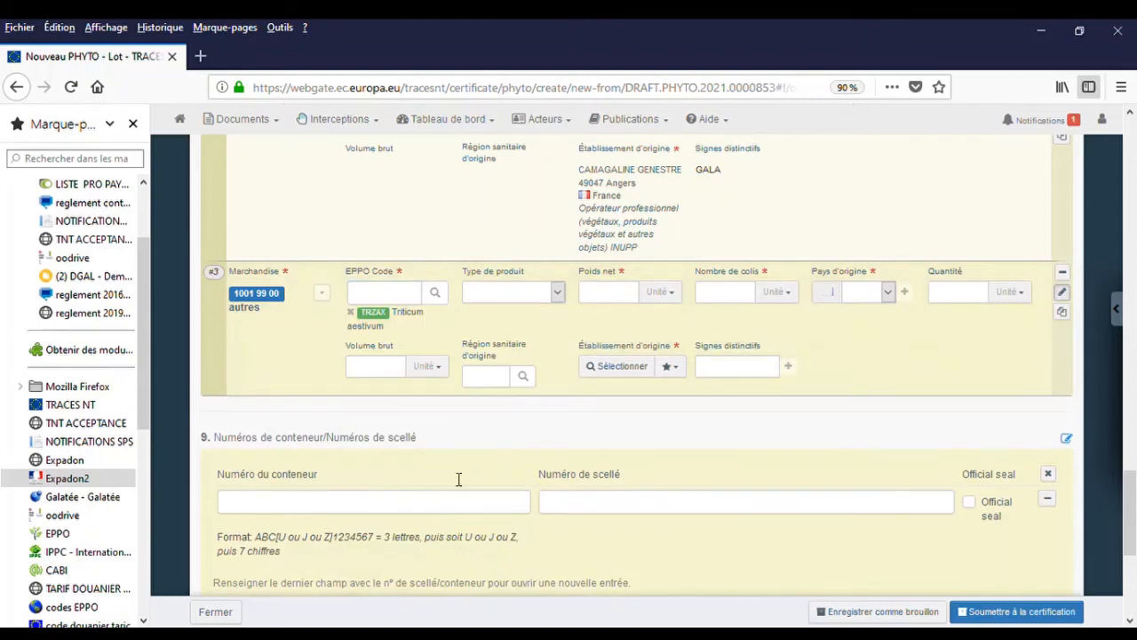
left_click(632, 303)
type("500")
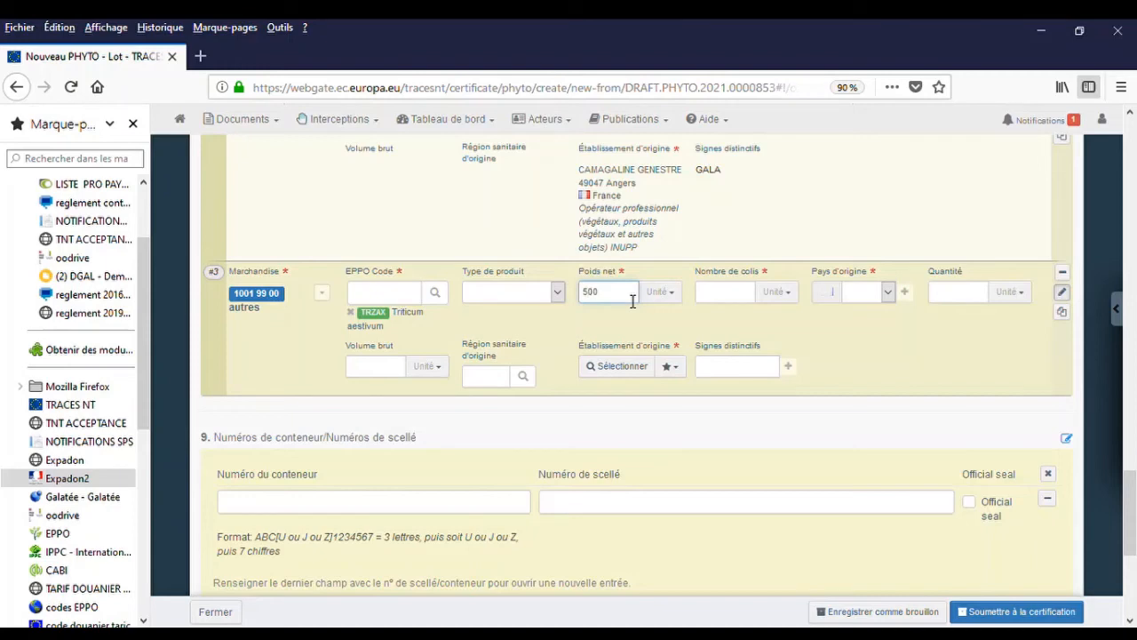
type("00")
left_click(659, 291)
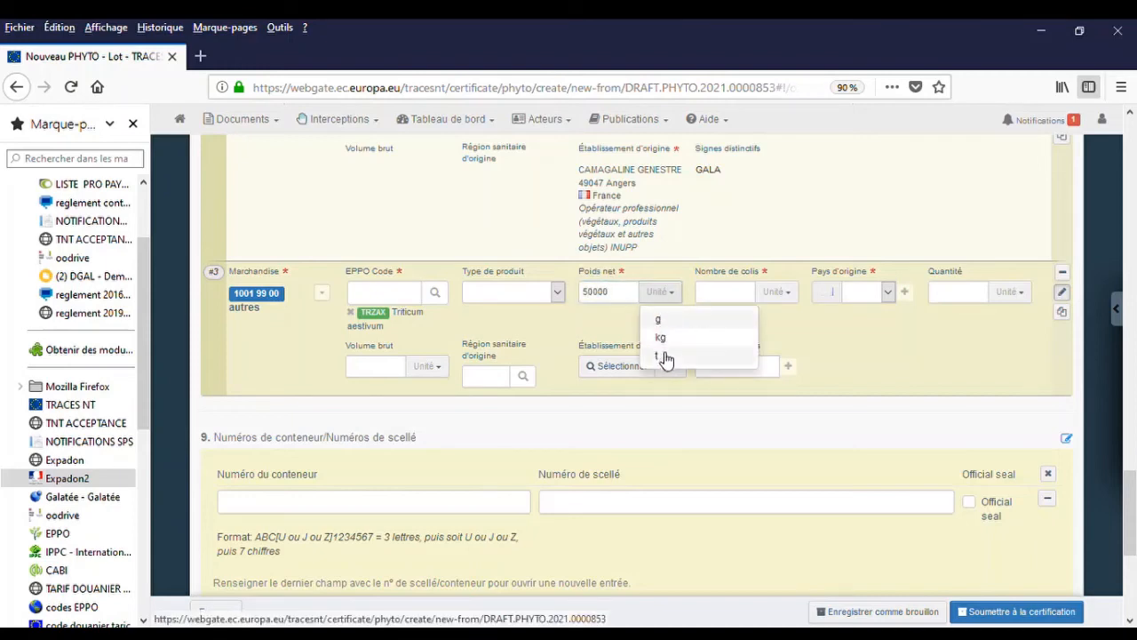
left_click(664, 357)
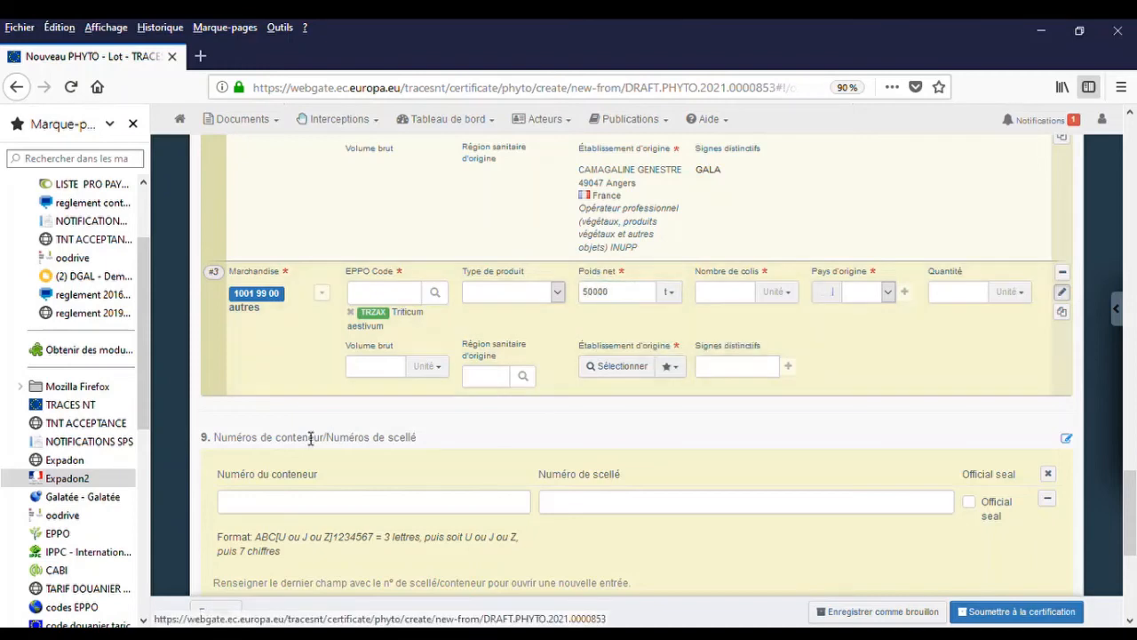
Set line #3 to 1 package En vrac and begin its origin with 'fr'.
left_click(721, 302)
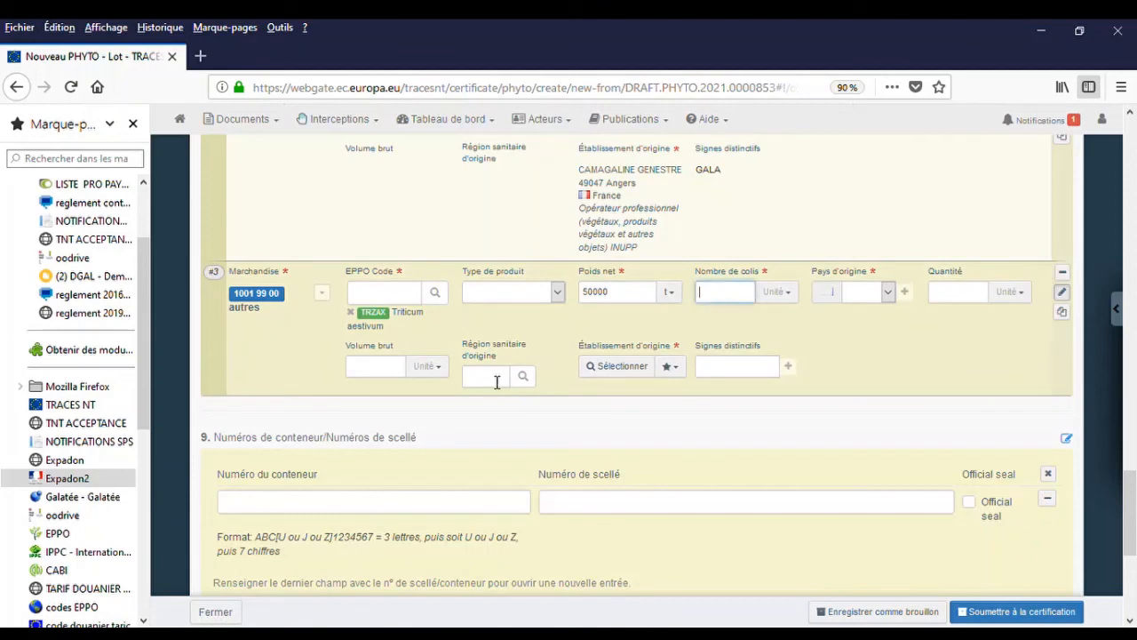
left_click(794, 300)
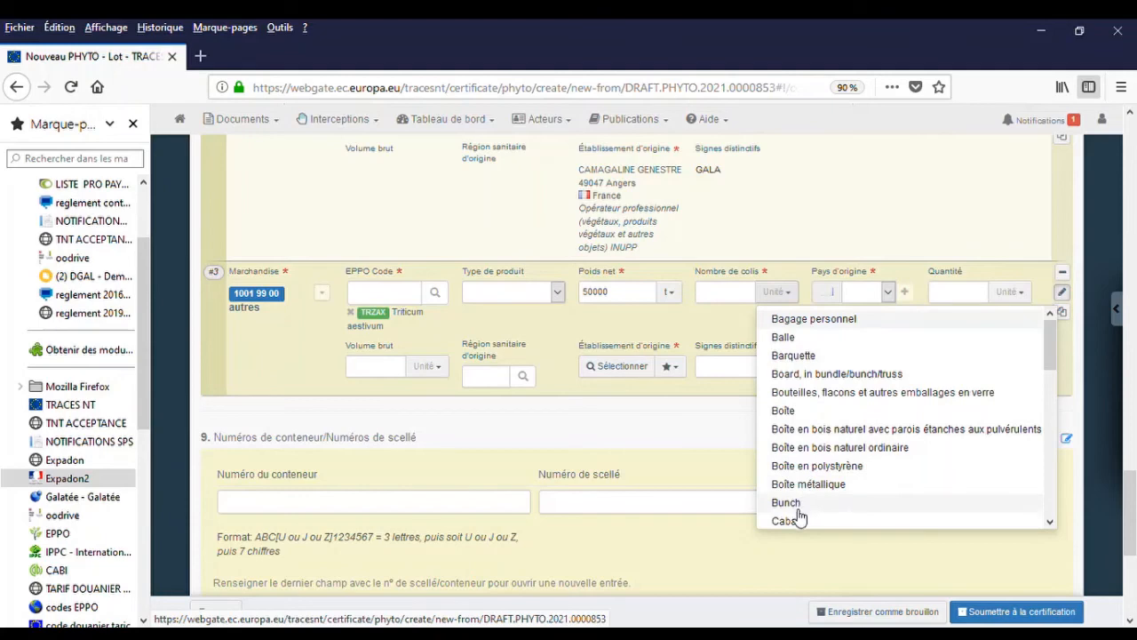
scroll(798, 513, "down", 3)
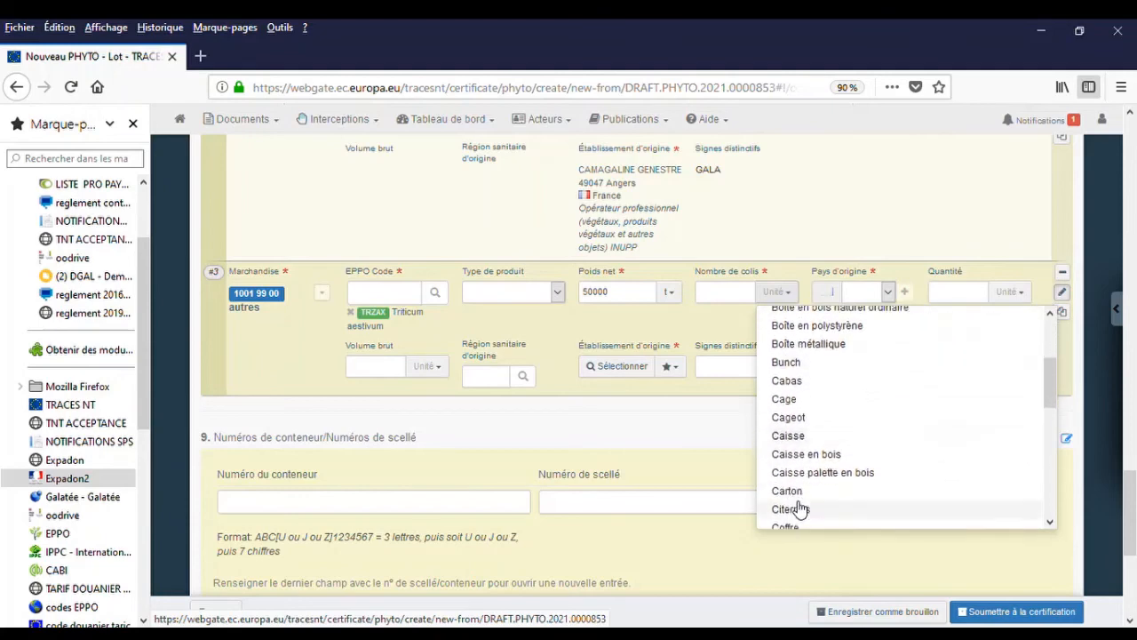
scroll(798, 508, "down", 5)
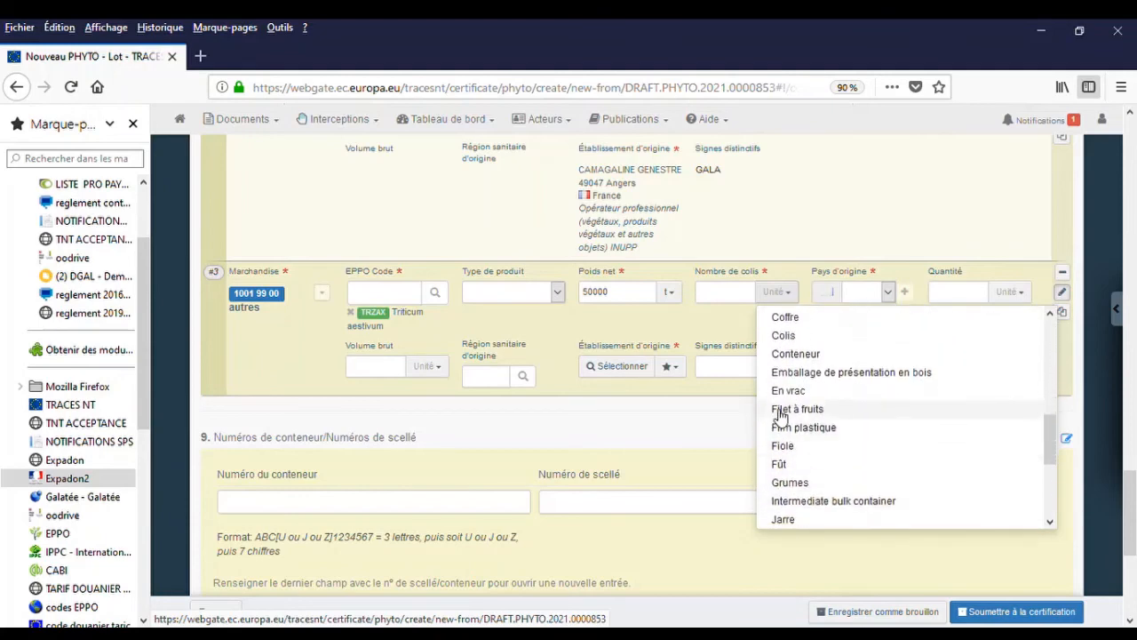
left_click(789, 400)
left_click(715, 300)
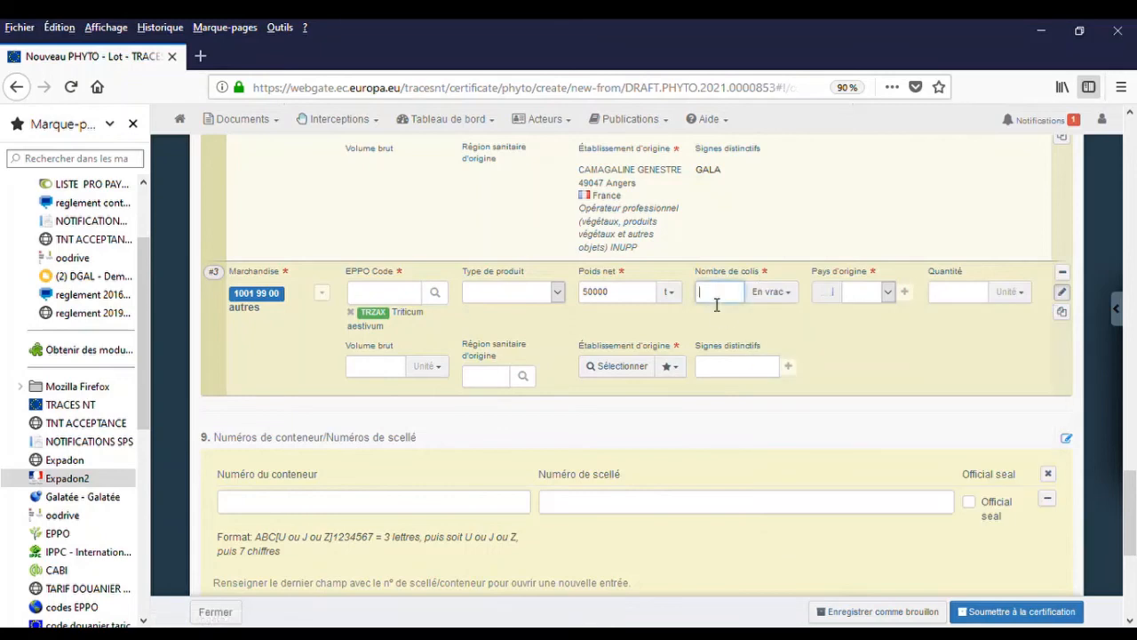
type("1")
left_click(869, 300)
type("f")
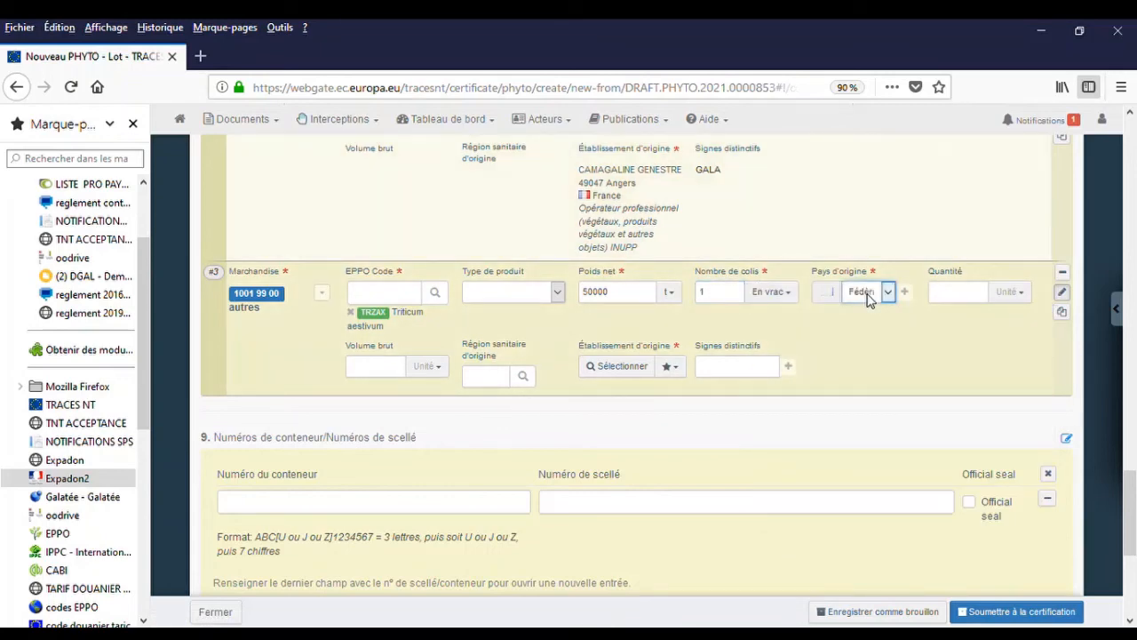
type("ranc")
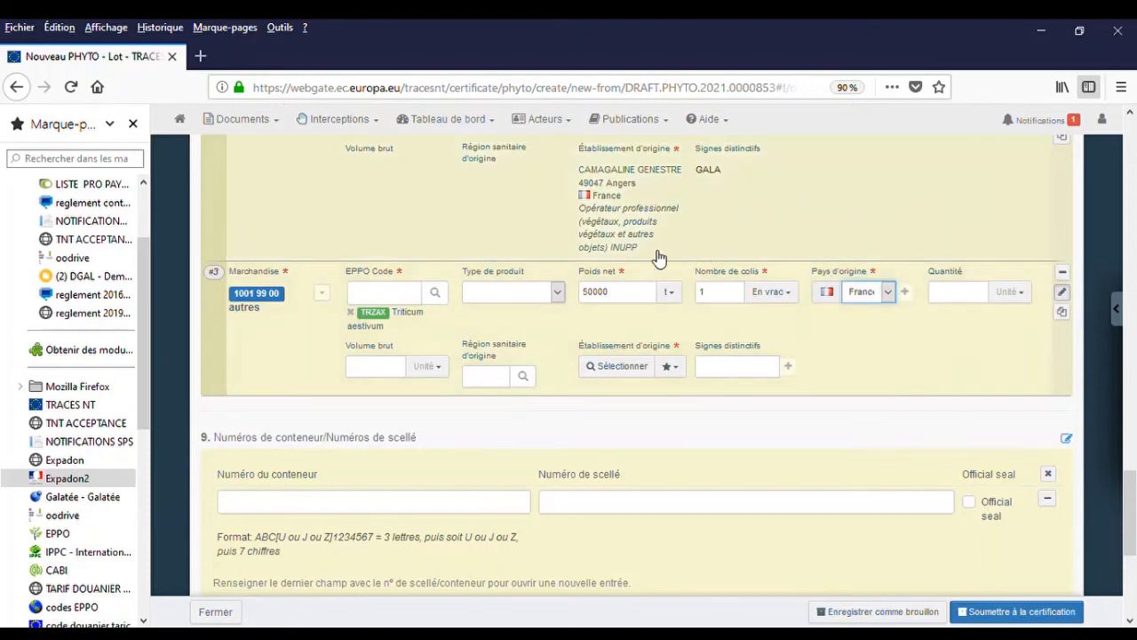
Choose CAMAGALINE GENESTRE, Angers, from the favourites as the wheat line's establishment of origin, with France as country.
left_click(671, 369)
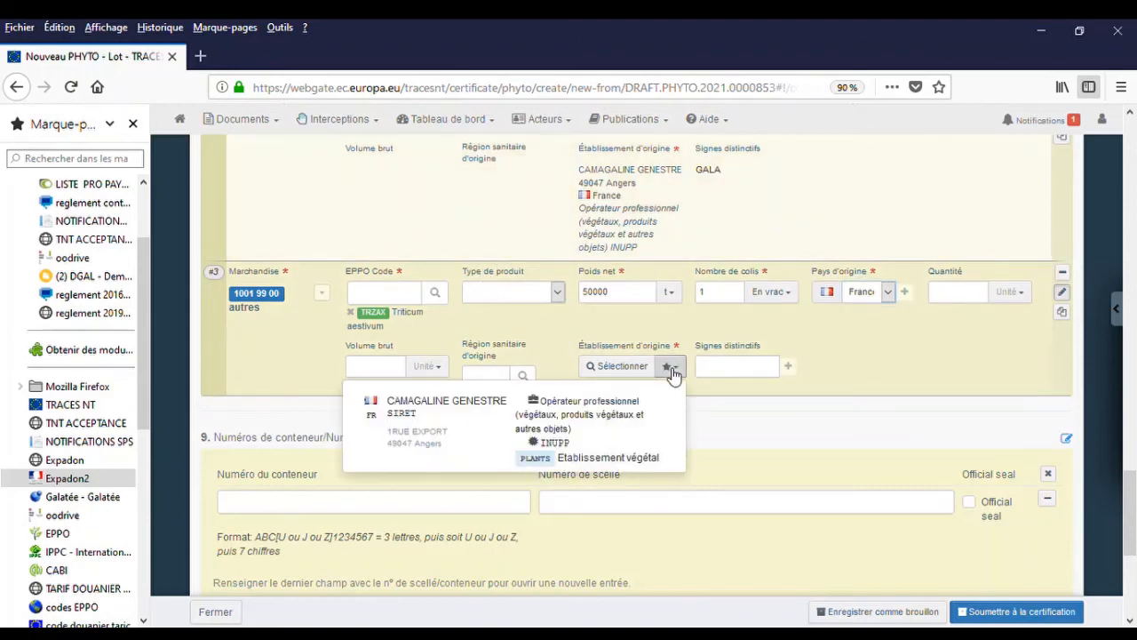
left_click(471, 410)
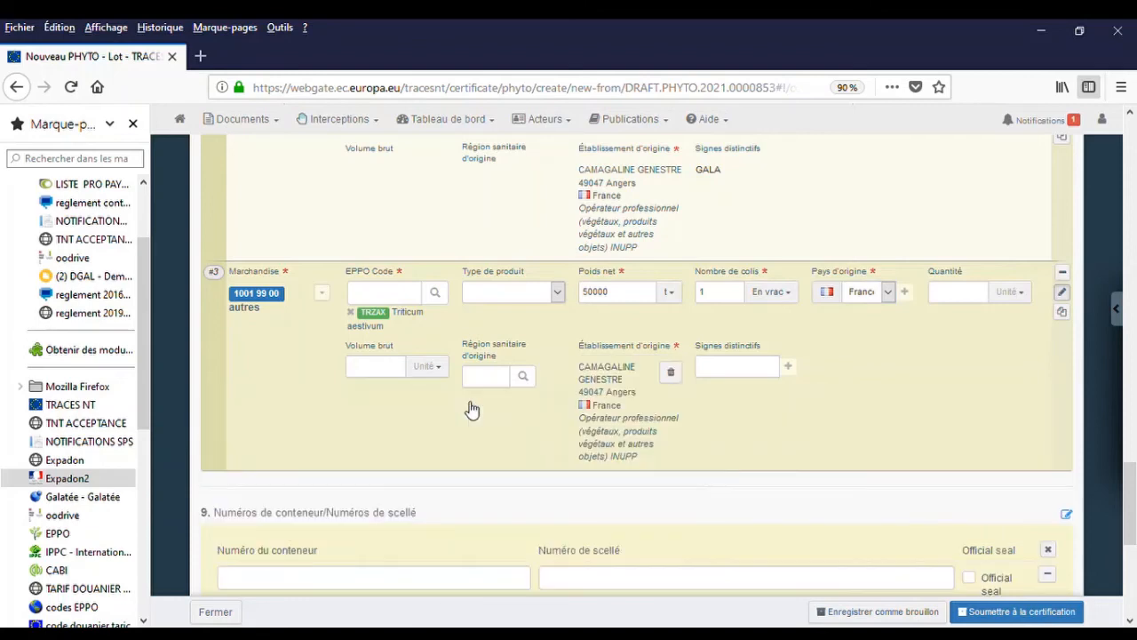
left_click(888, 293)
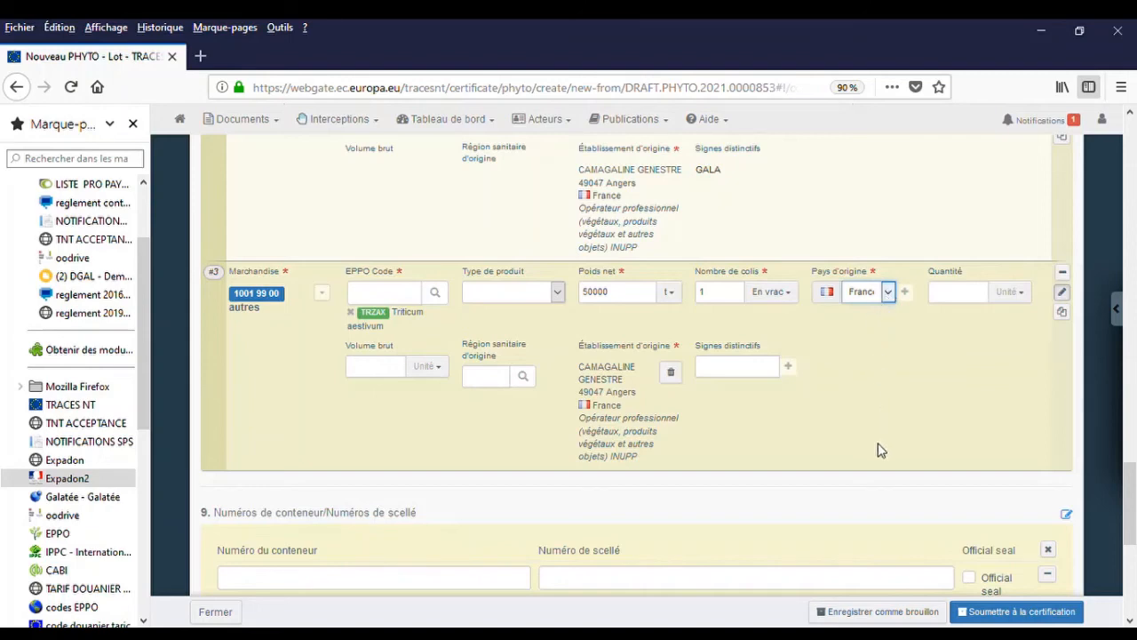
Switch wheat line #3's country of origin to Espagne and save the certificate as a draft.
left_click(874, 483)
left_click(876, 611)
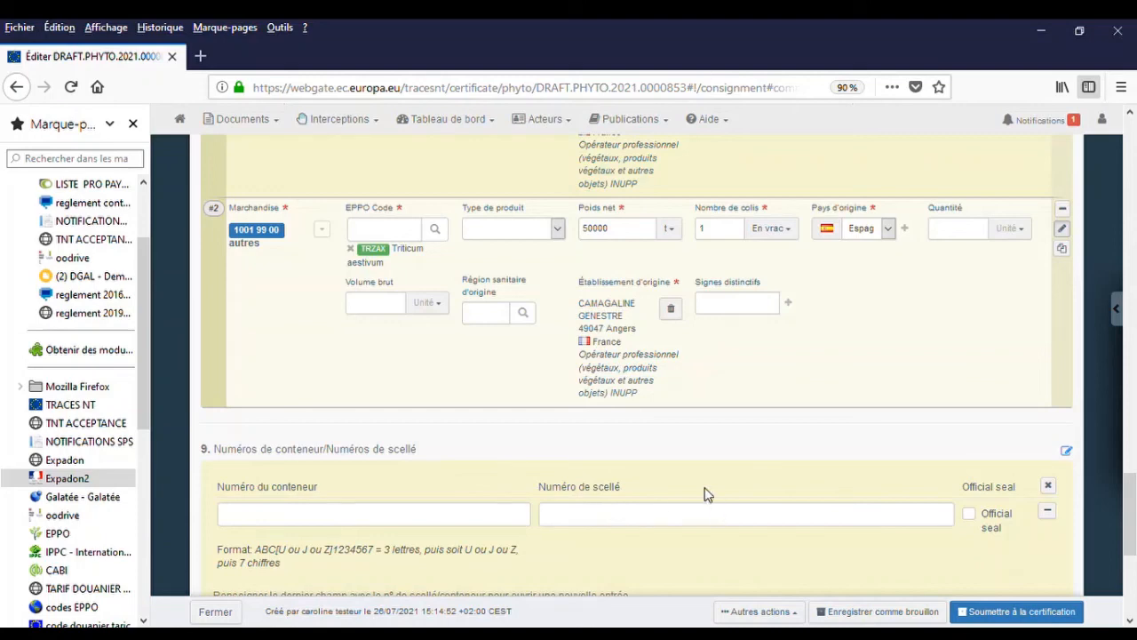
scroll(715, 478, "down", 3)
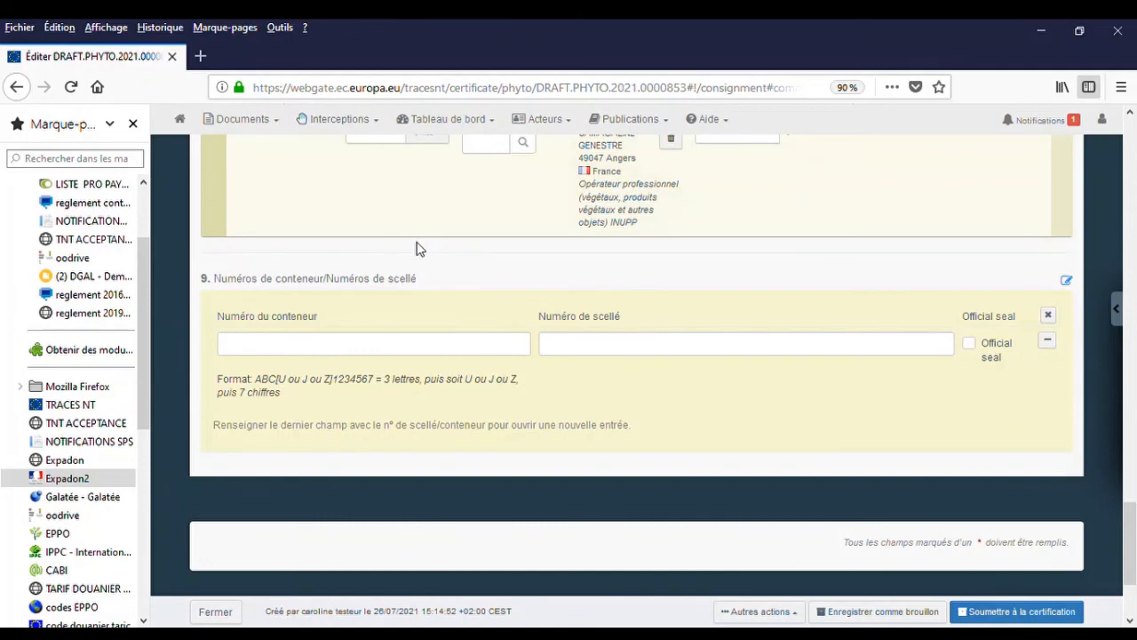
left_click(899, 617)
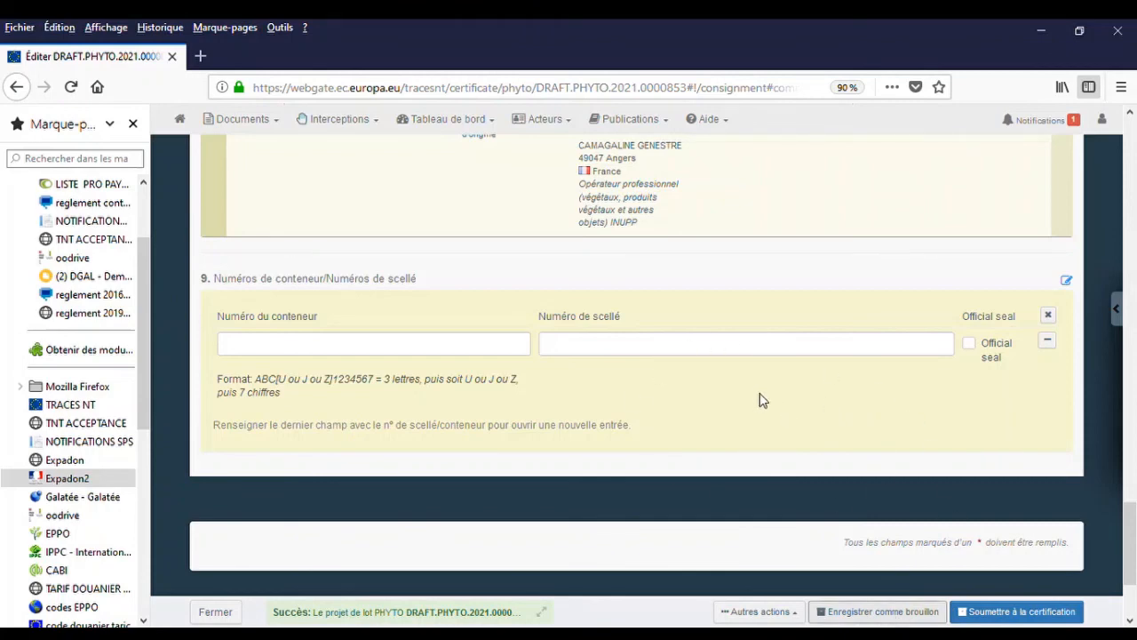
Choose Soumettre à la certification from Autres actions for PHYTO.FR.2021.0003228.
left_click(778, 613)
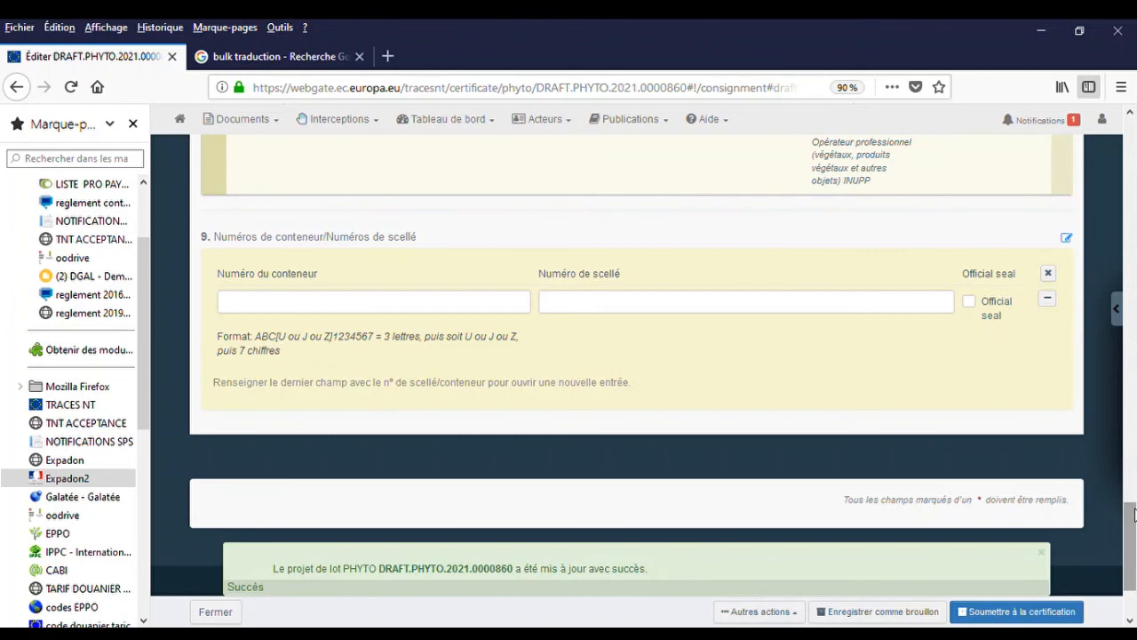
left_click(1018, 613)
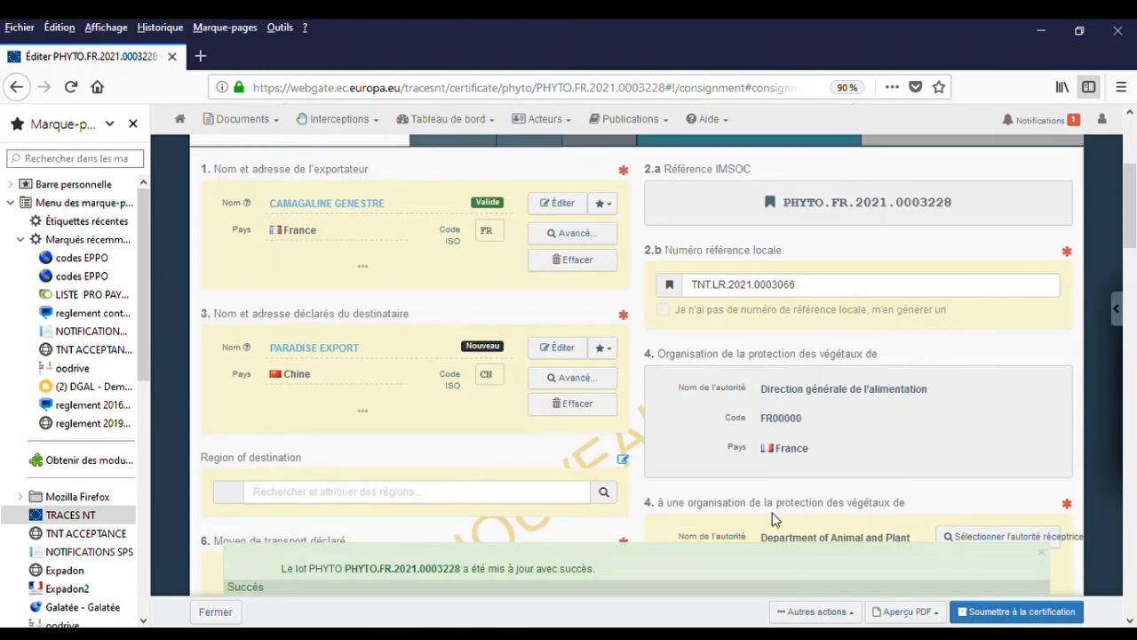
Preview the Certificat PDF + annexe and scroll through the exporter, consignee, apple and wheat lines.
left_click(924, 620)
left_click(950, 566)
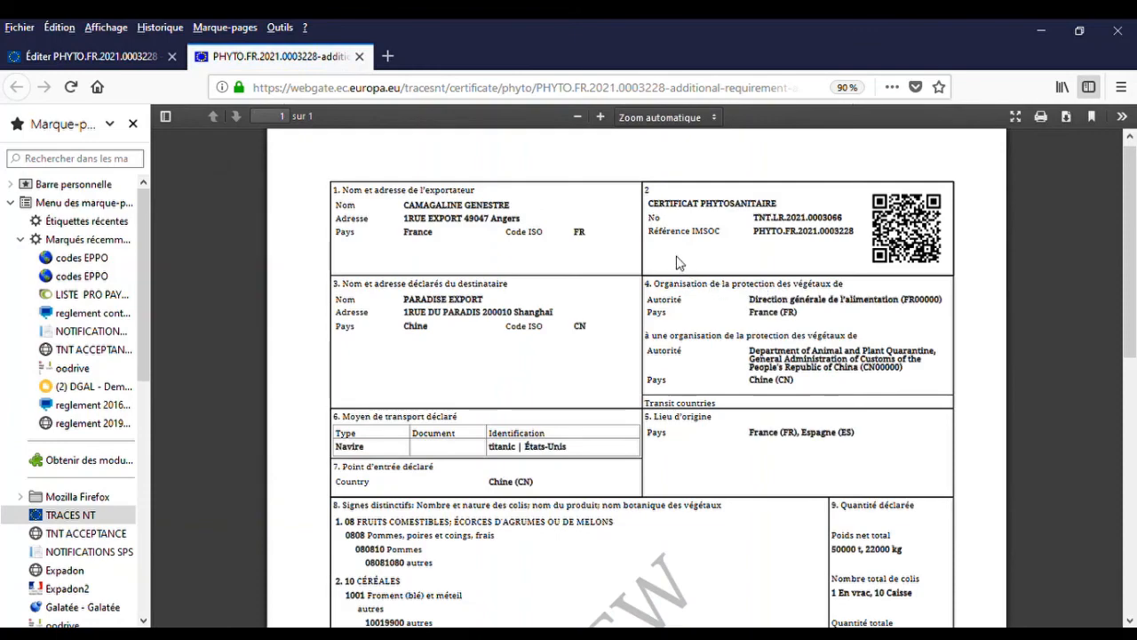
scroll(543, 307, "down", 4)
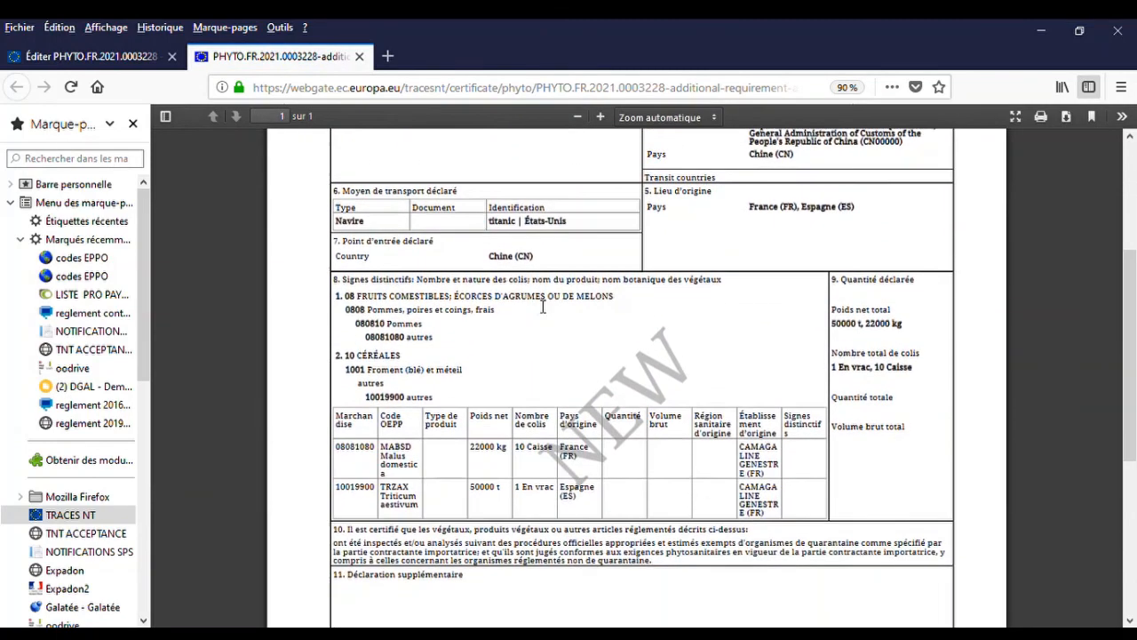
scroll(543, 307, "down", 6)
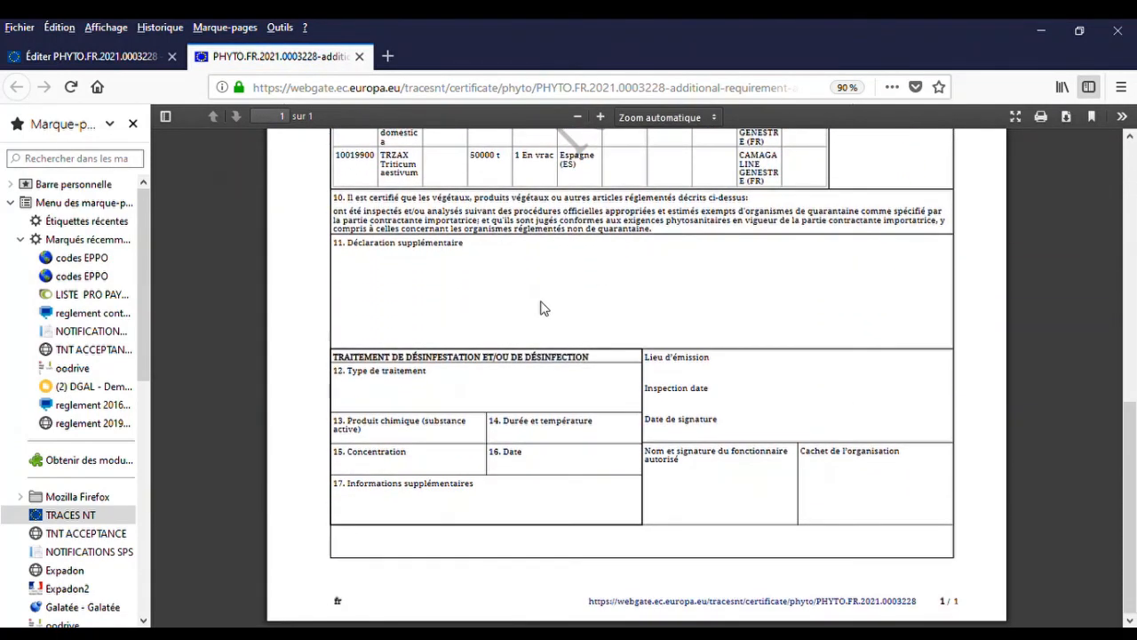
scroll(543, 307, "up", 10)
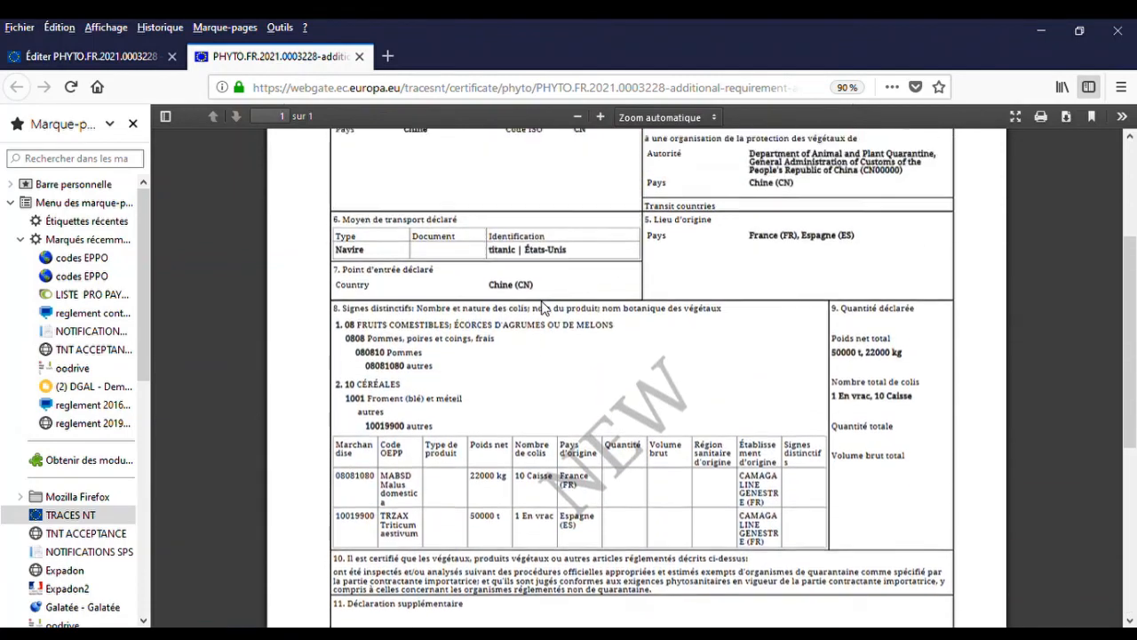